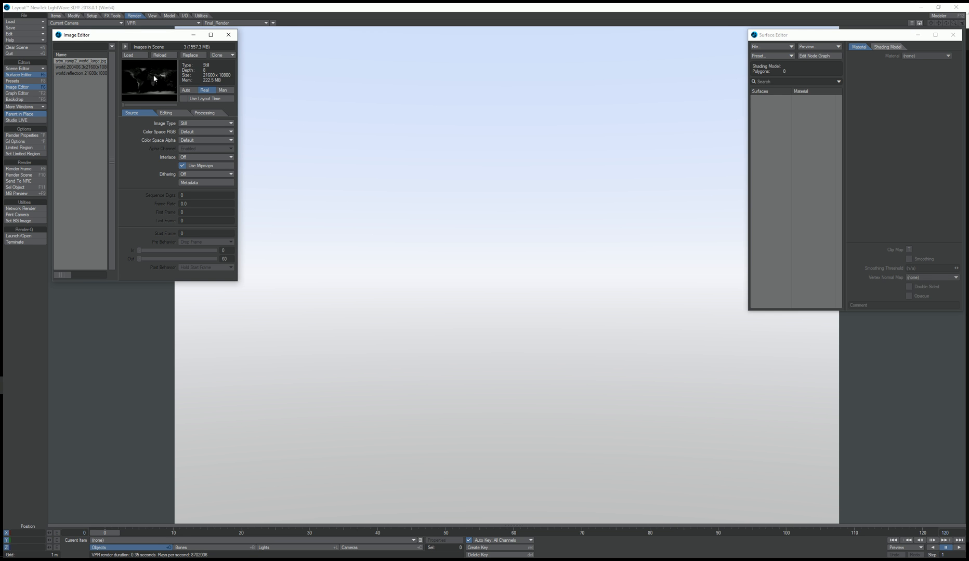
Step: Preview the other loaded world map images and add a null object named Surface
left_click(102, 67)
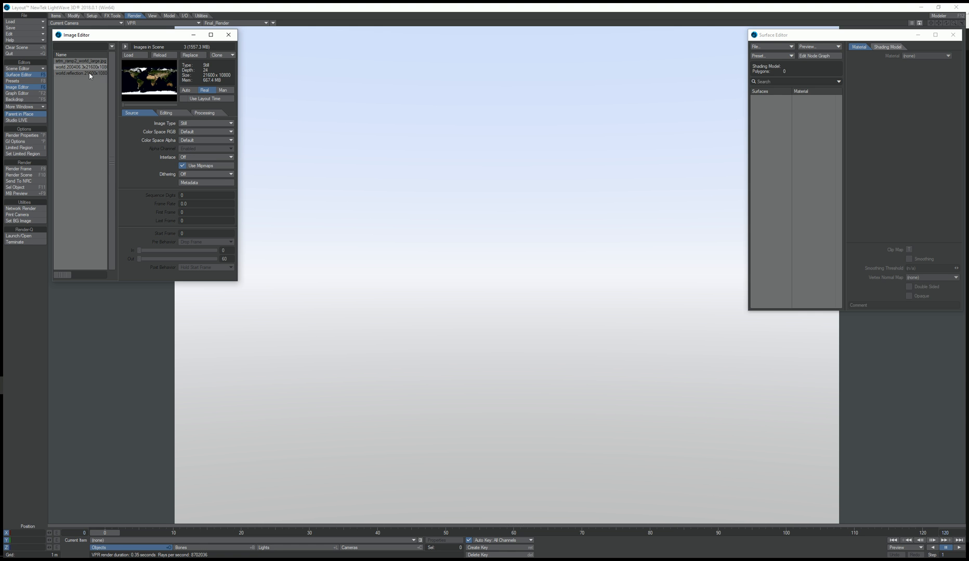
left_click(89, 73)
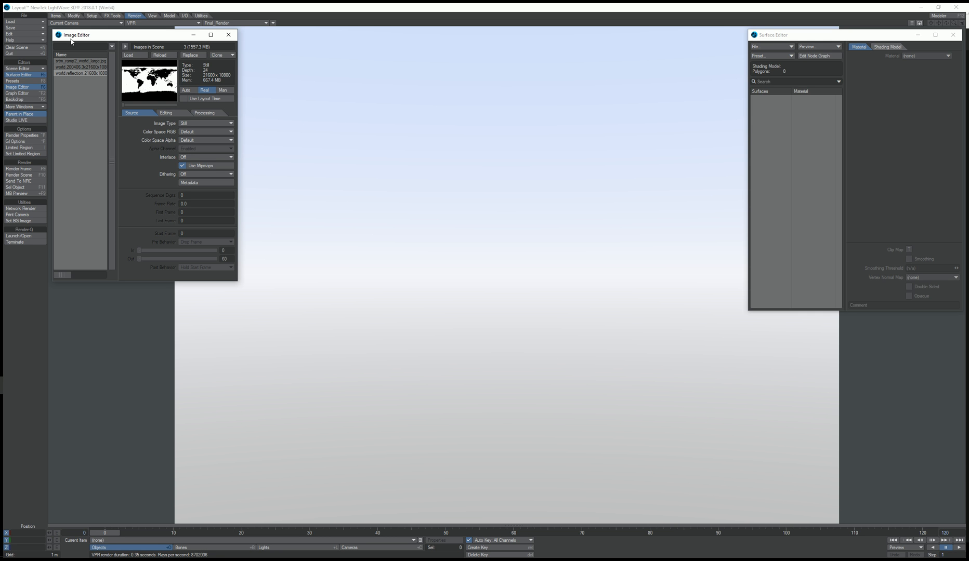
left_click(56, 16)
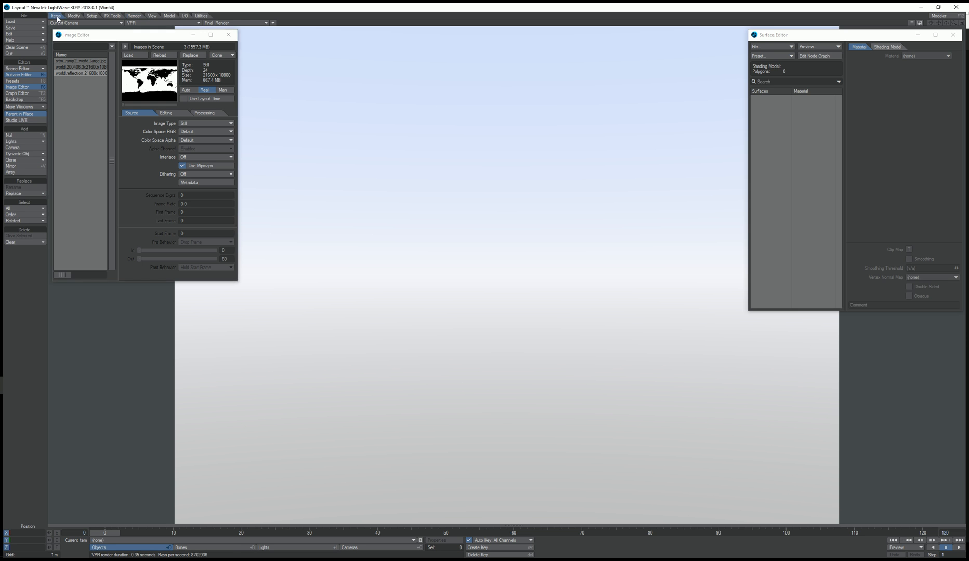
left_click(23, 136)
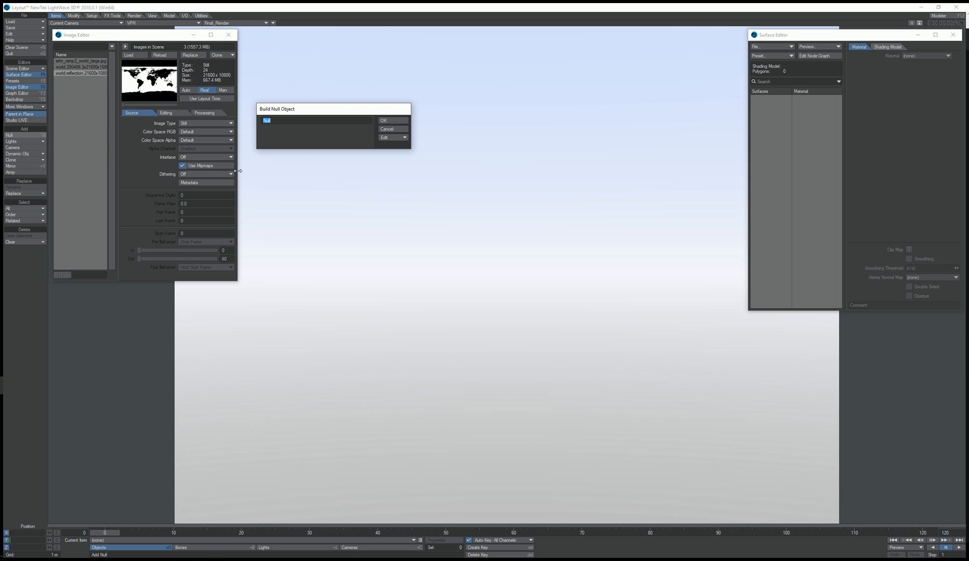
type("Surface")
key("Return")
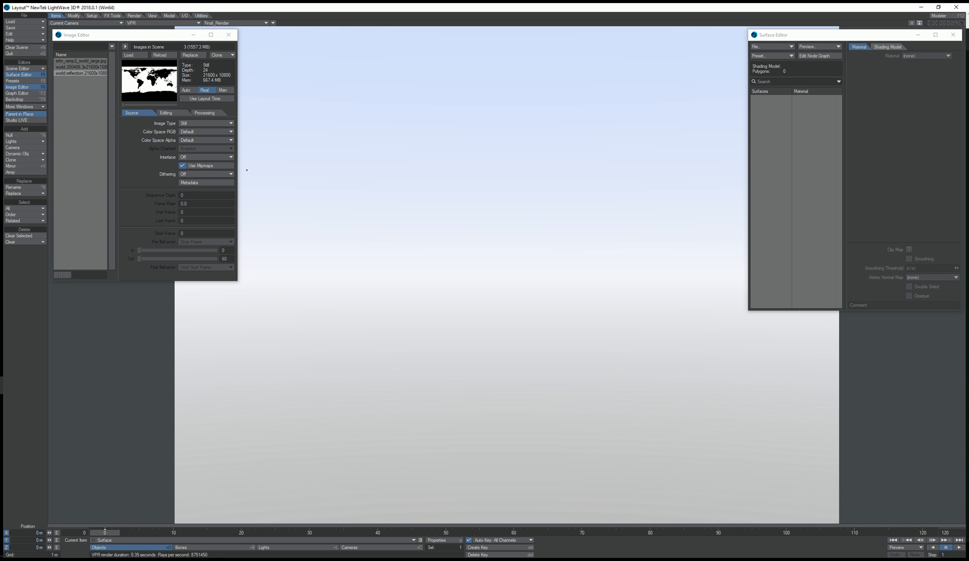
Step: Make the Surface null a Sphere shape primitive with radius 0.98 and accuracy 1.0, and close the Image Editor
key("p")
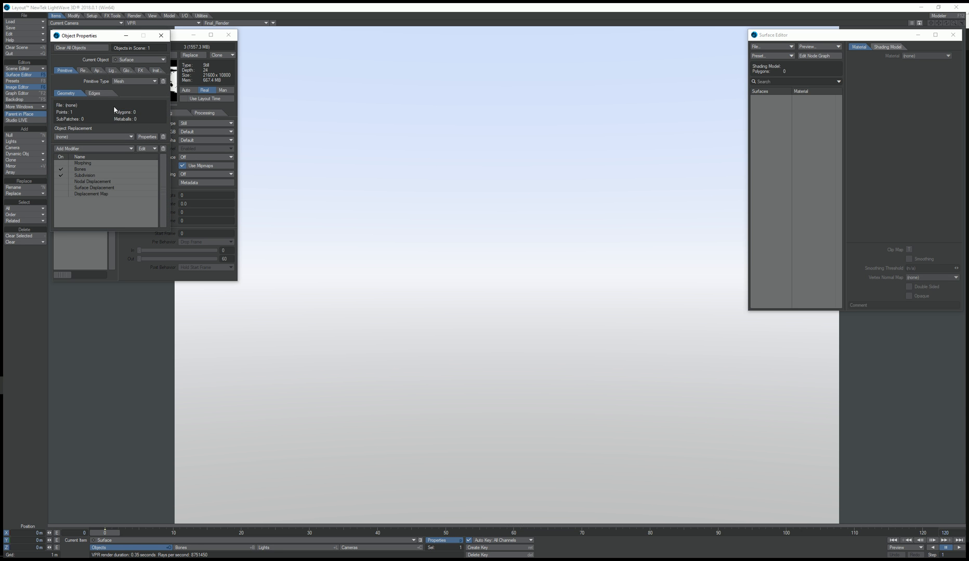
left_click(123, 81)
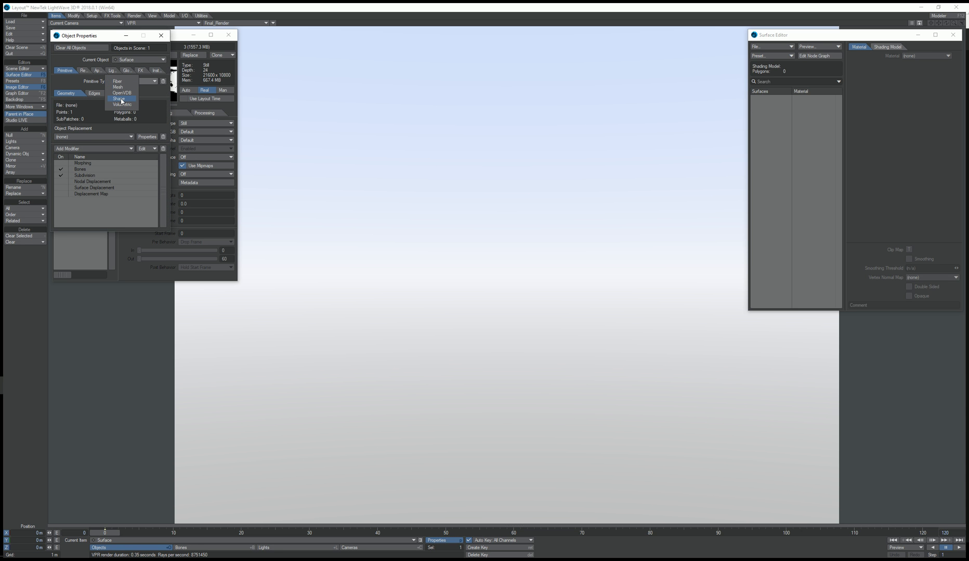
left_click(121, 99)
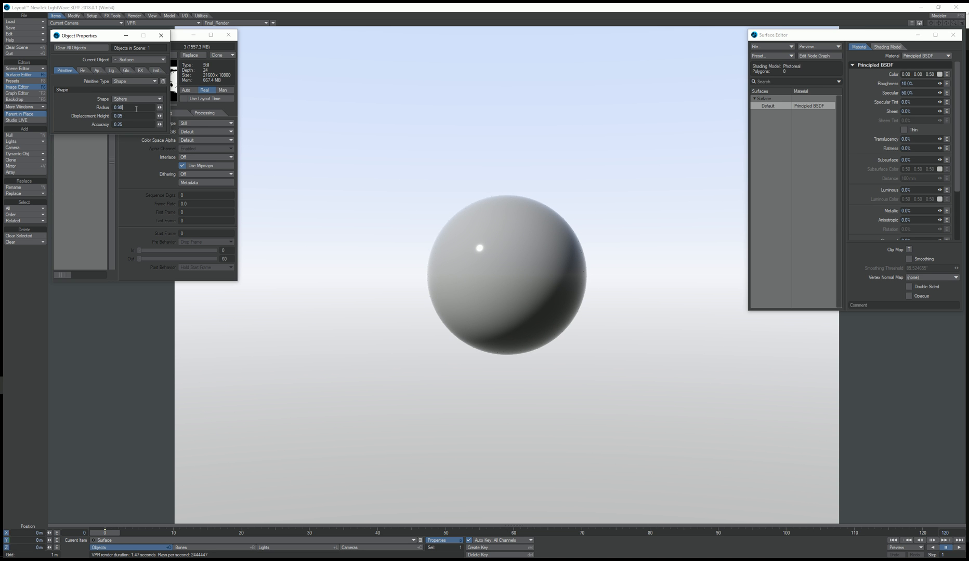
key("Return")
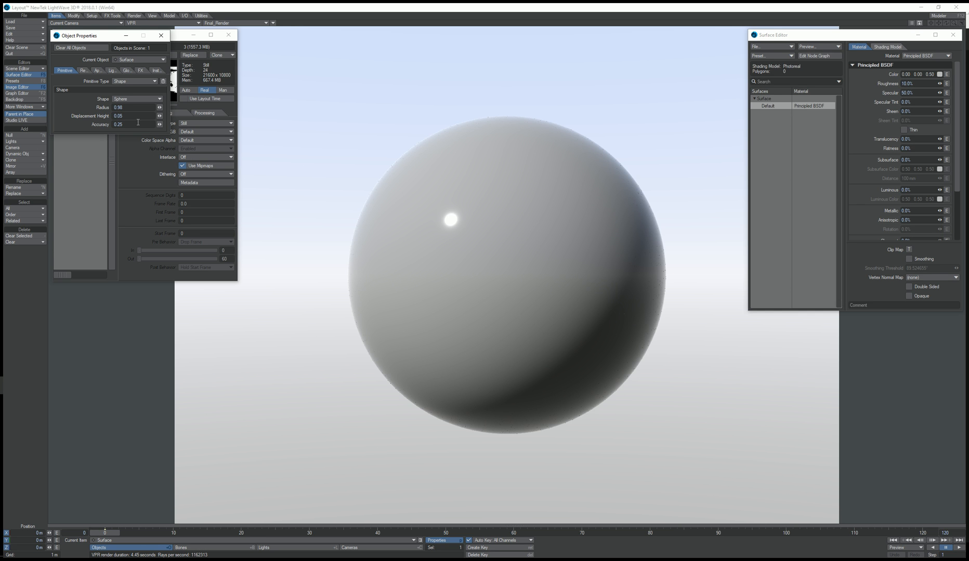
left_click(115, 124)
type("1")
left_click(229, 35)
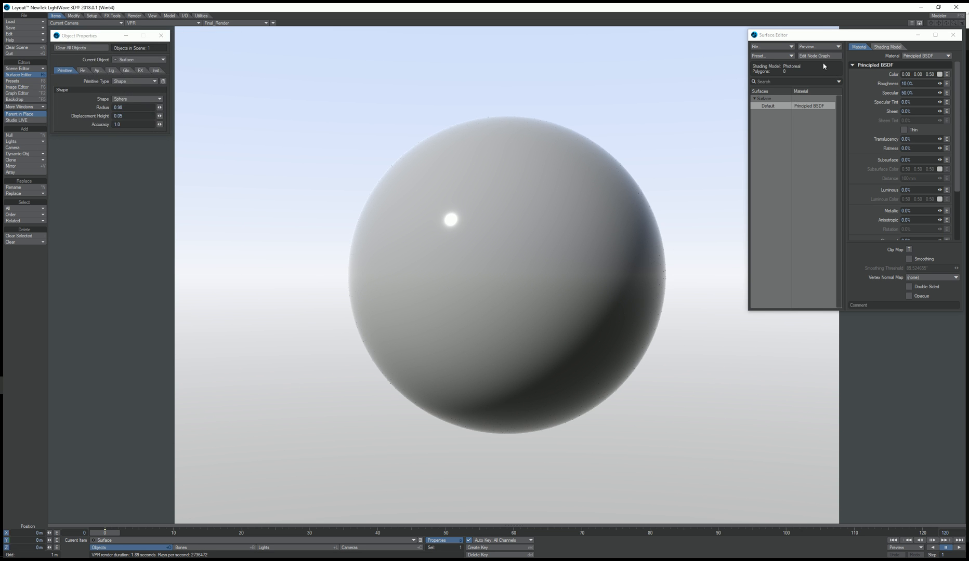
Step: Disable glossy reflections in the sphere surface's Photoreal shading model and return to its material settings
left_click(887, 46)
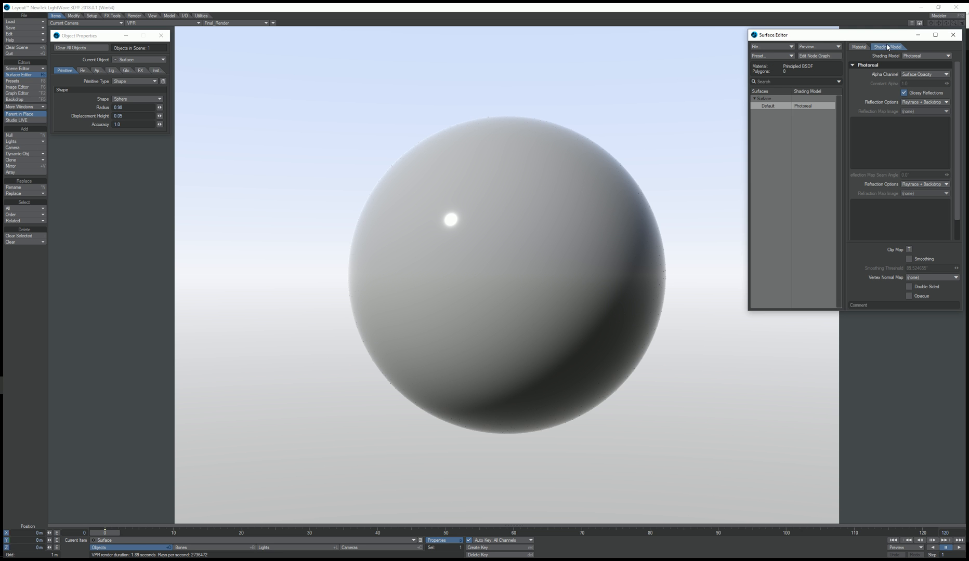
left_click(904, 93)
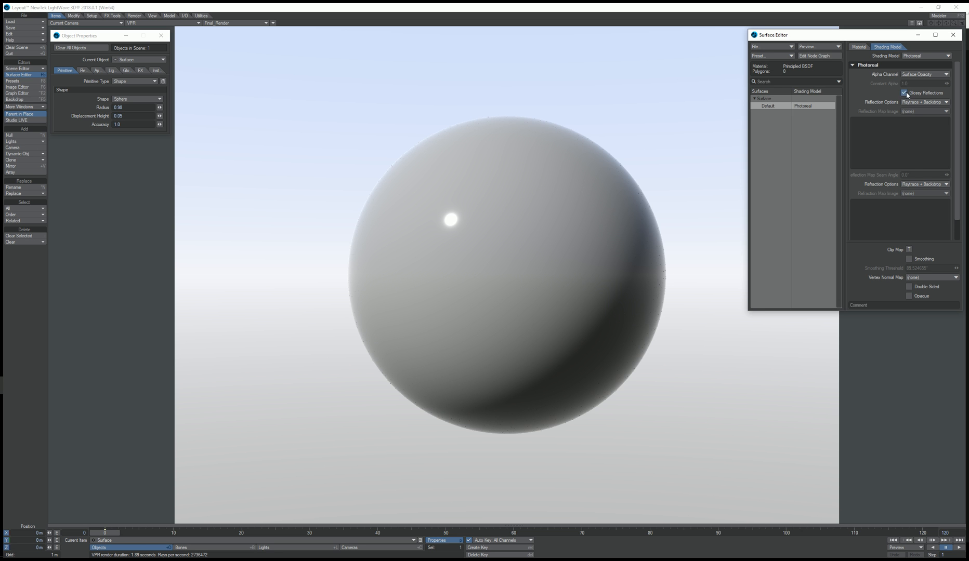
left_click(859, 47)
Step: Add an Image node to the sphere surface's node graph and place it before the Principled BSDF node
left_click(814, 56)
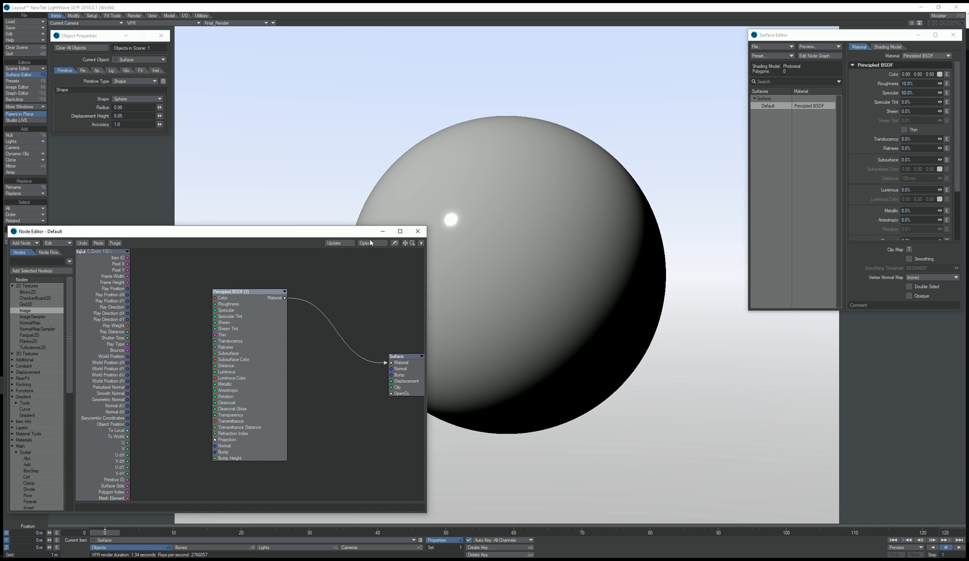
left_click_drag(250, 234, 246, 274)
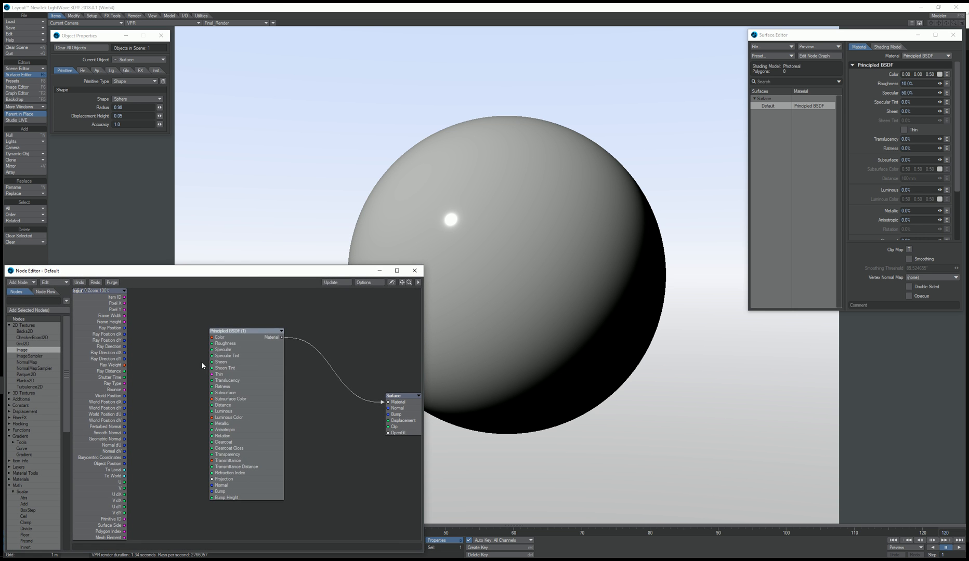
left_click_drag(263, 354, 311, 358)
double_click(30, 351)
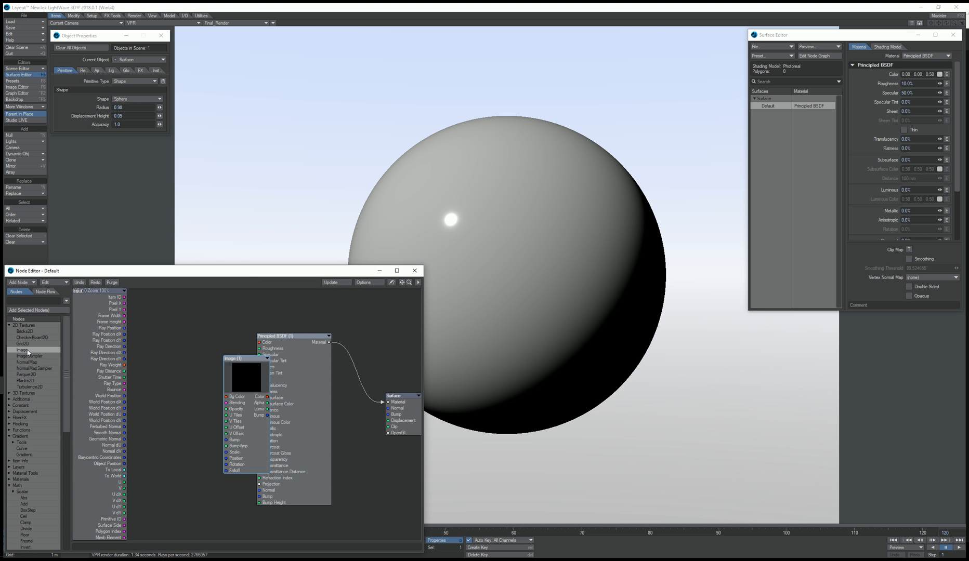
left_click_drag(248, 366, 154, 306)
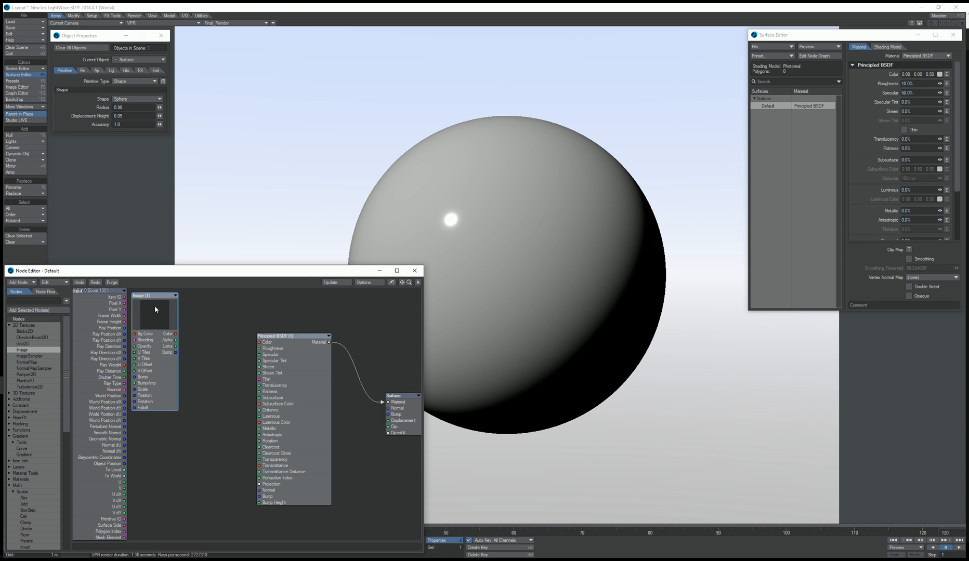
Step: Load world.200406.3x21600x10800.jpg in the Image node with spherical mapping on the Y axis, and connect its Color to the Principled BSDF Color
double_click(154, 307)
left_click(260, 143)
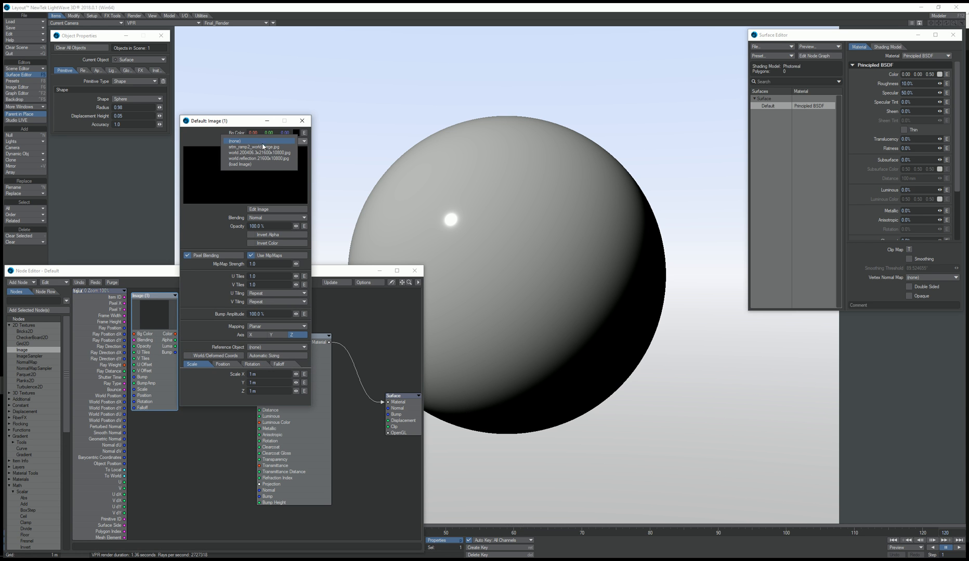
left_click(259, 153)
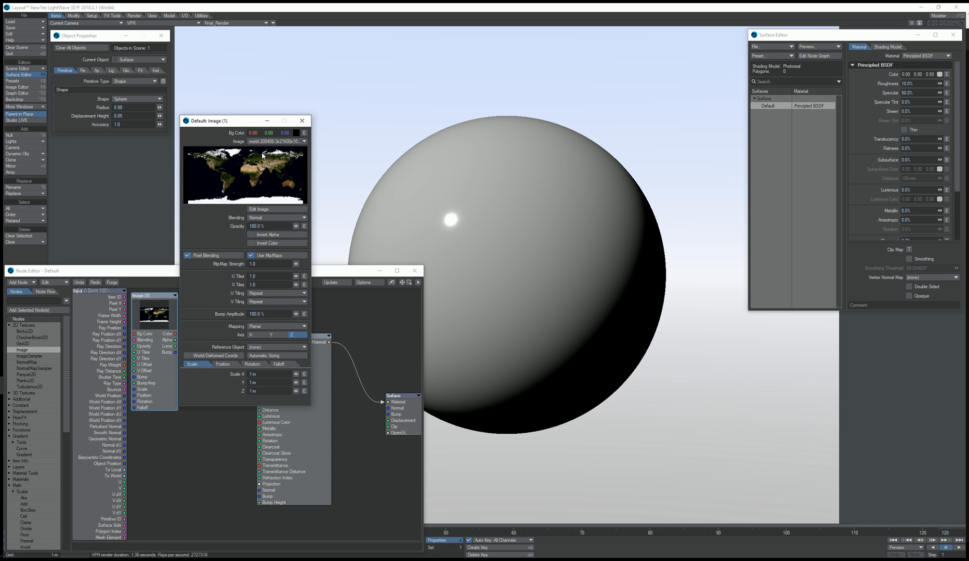
left_click(272, 326)
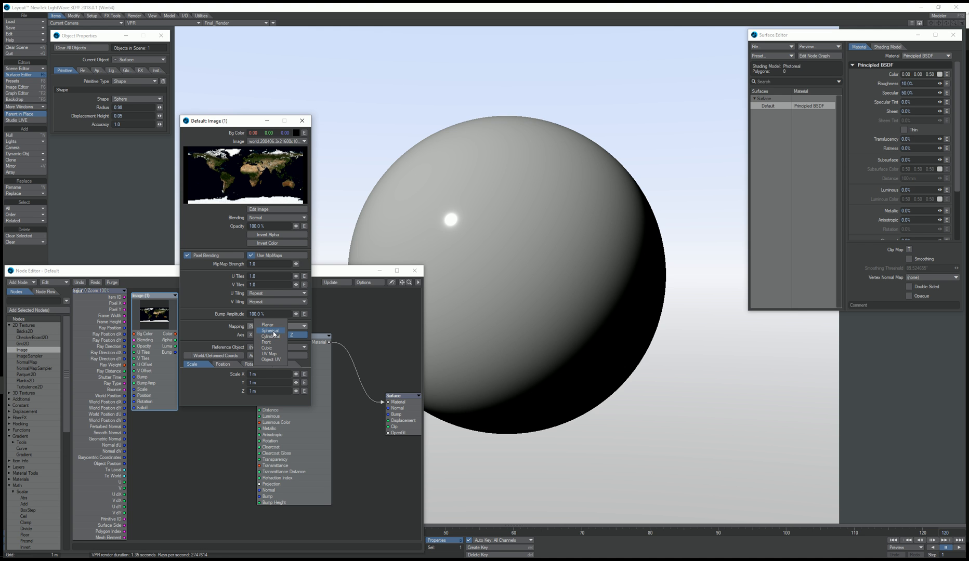
left_click(270, 331)
left_click(271, 335)
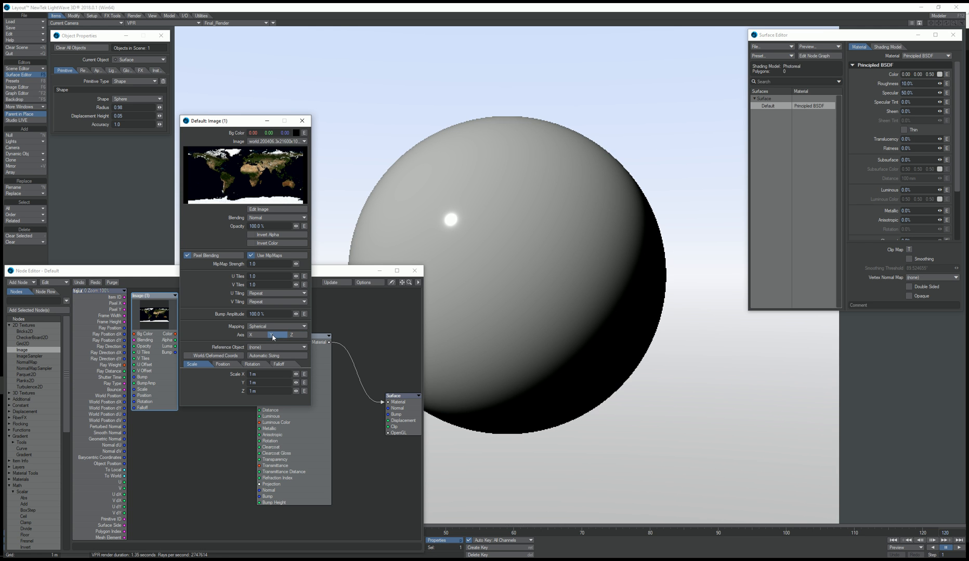
left_click(303, 121)
left_click_drag(175, 334, 285, 361)
left_click_drag(277, 272, 280, 249)
Step: Set the distant light's intensity to 25 lx
left_click(268, 548)
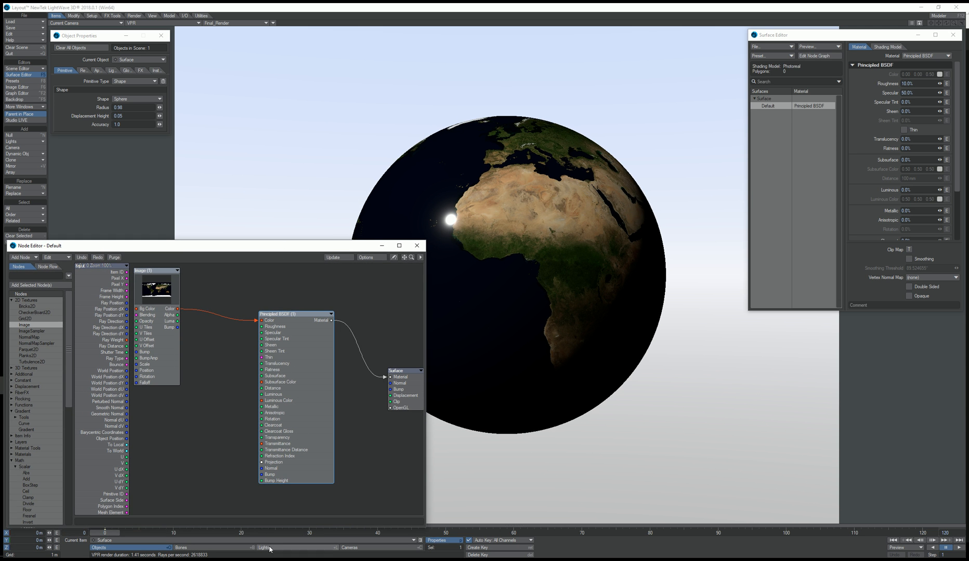
left_click(437, 541)
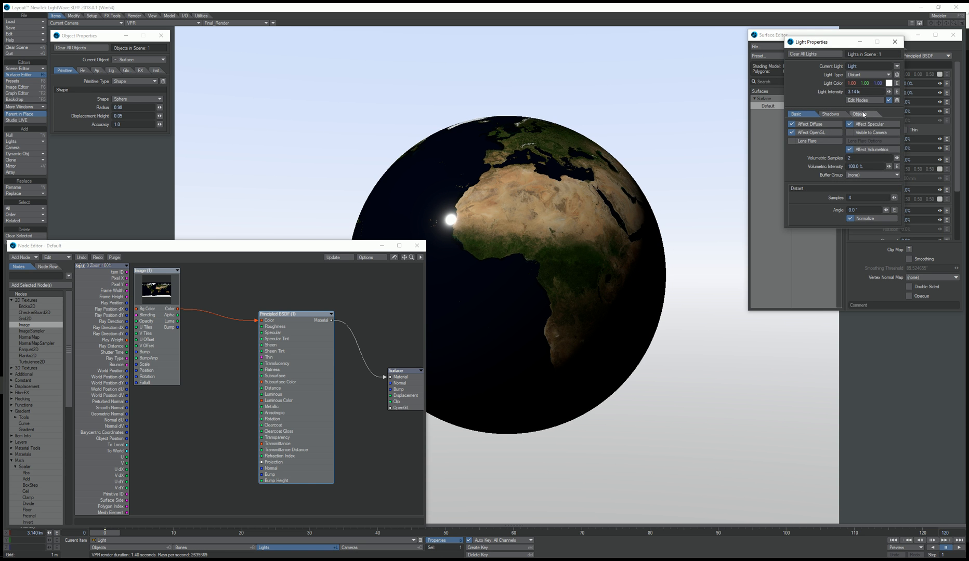
left_click(873, 92)
key("ctrl+a")
type("25")
key("Return")
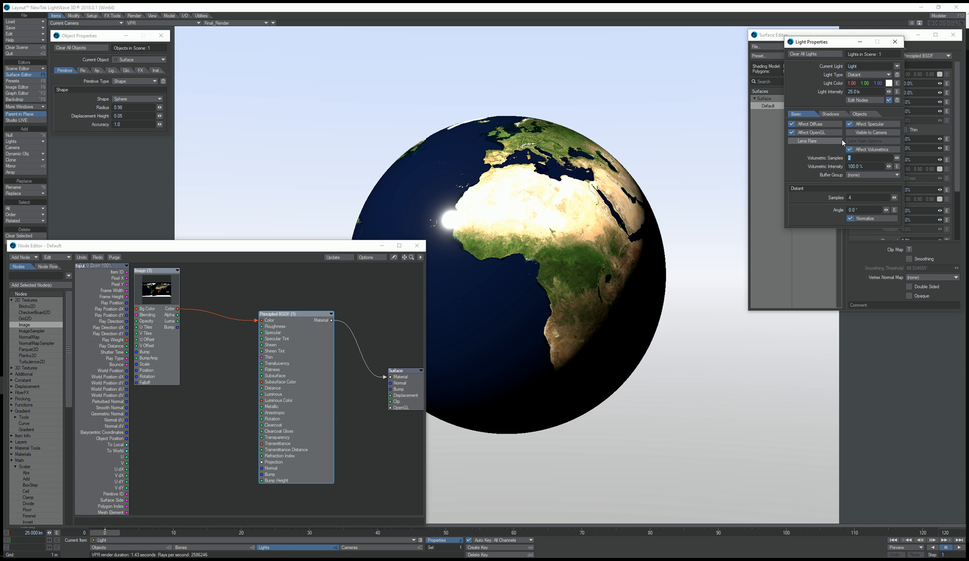
Step: Set the light's volumetric samples and samples to 8 and its angle to 5°, and make it visible to camera
left_click_drag(857, 198, 840, 198)
type("8")
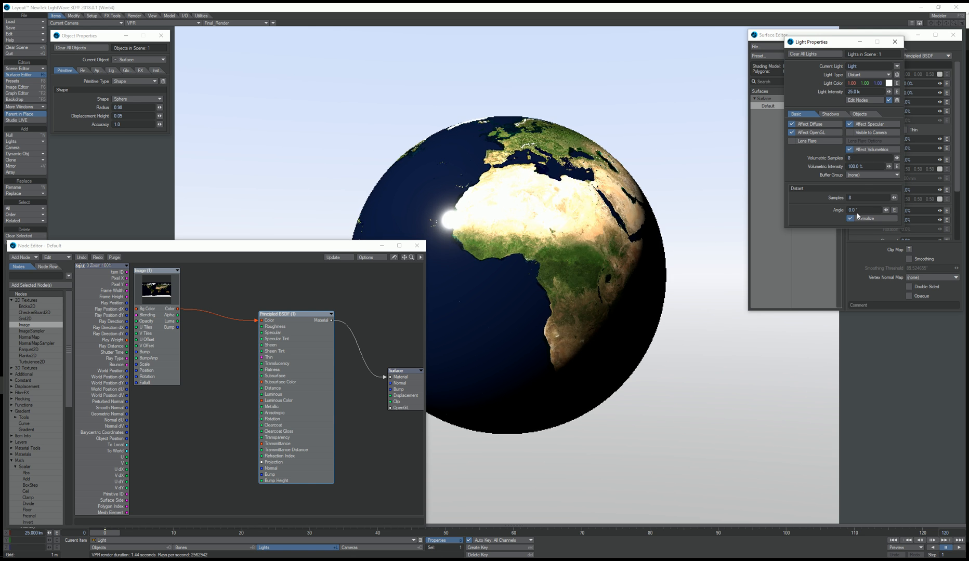
key("Tab")
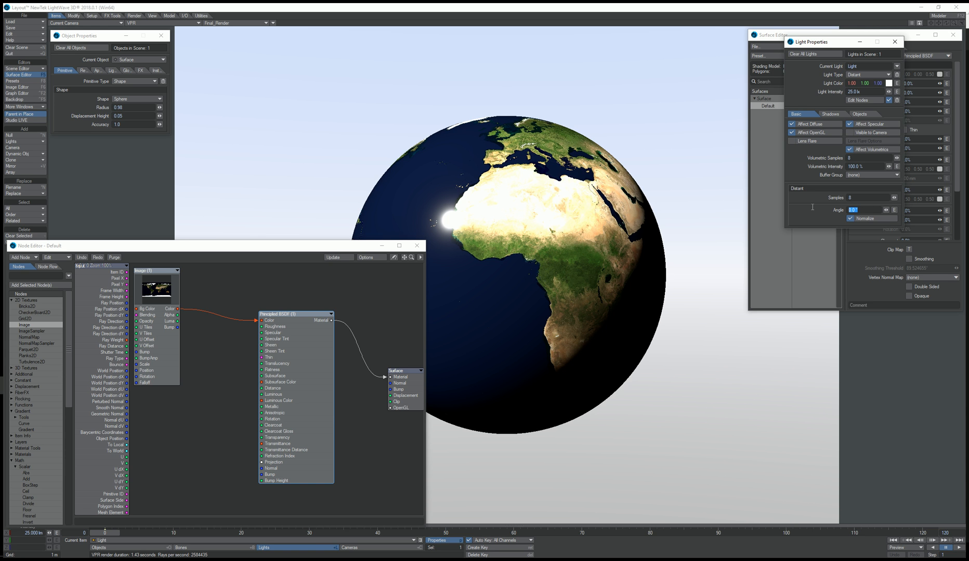
type("5")
key("Return")
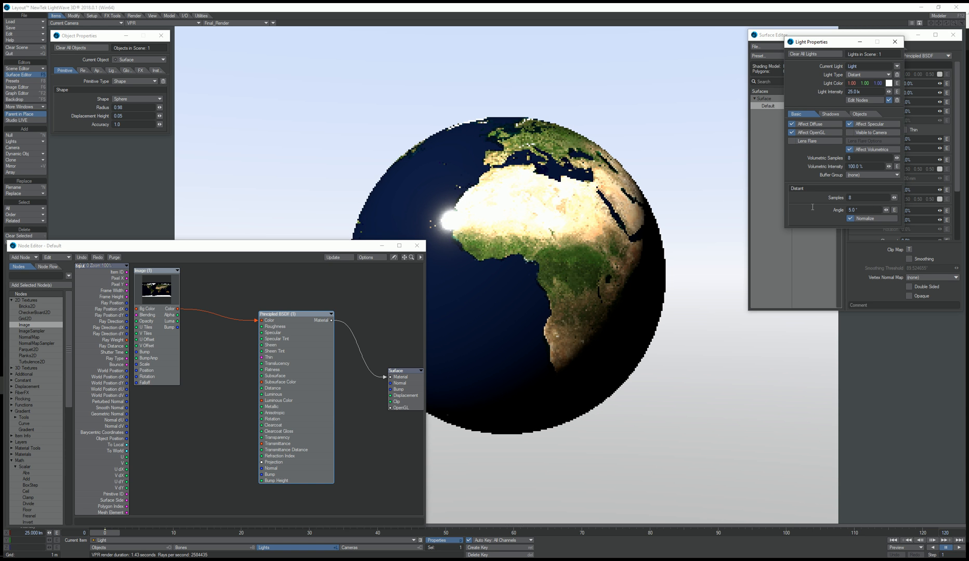
left_click(861, 133)
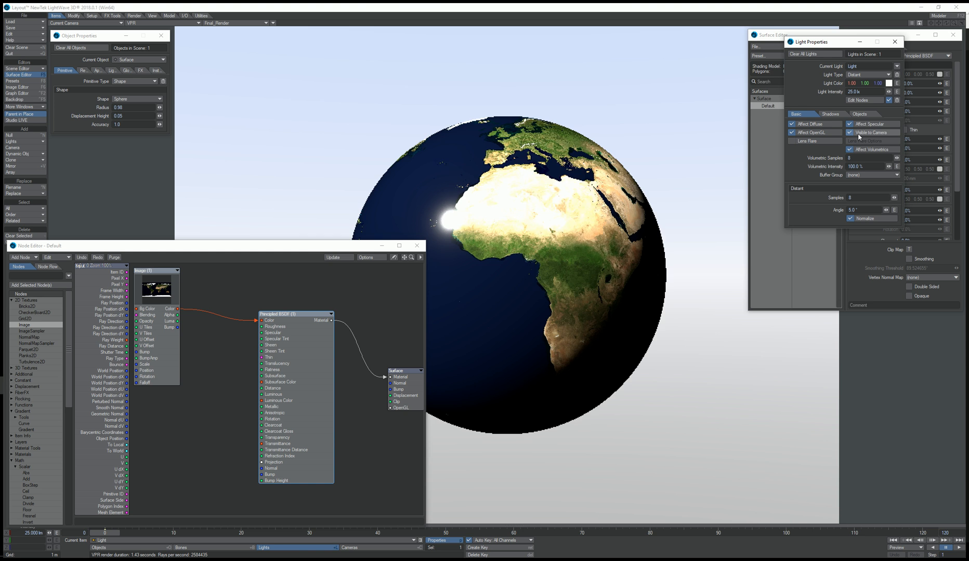
Step: Add a BlackBody Radiator node to the light's node graph, between the Input and Light Shader nodes
left_click(866, 100)
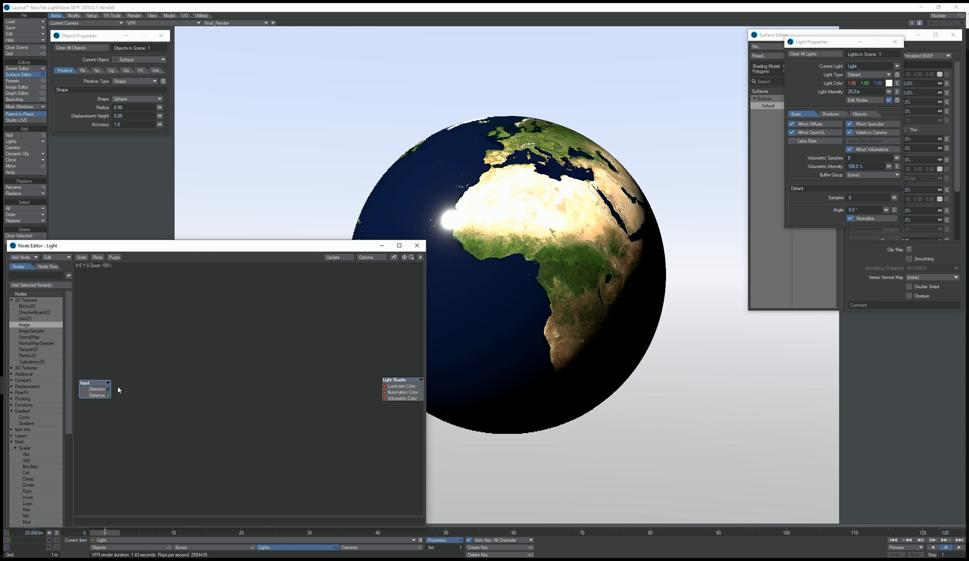
left_click_drag(117, 391, 150, 391)
left_click_drag(387, 395, 379, 395)
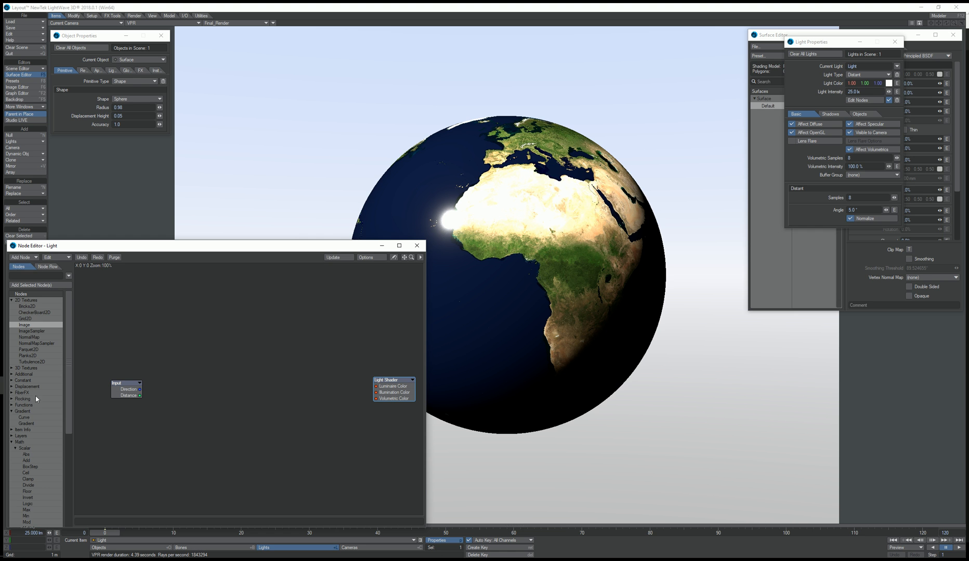
left_click(15, 443)
left_click(21, 461)
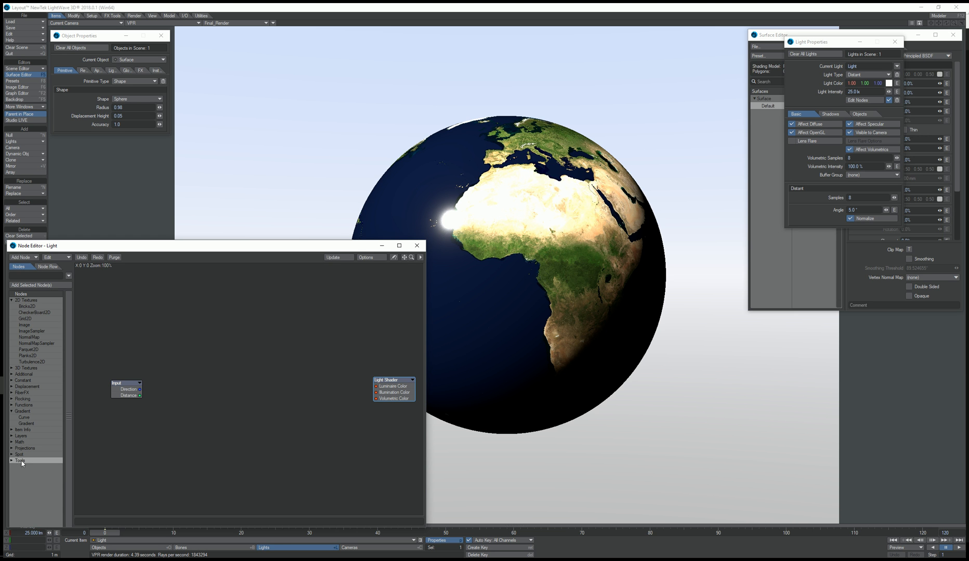
double_click(41, 466)
left_click_drag(249, 387, 254, 380)
Step: Set the BlackBody Radiator temperature to 5772, connect its Color to the Light Shader's Luminaire Color, and close the light's editors
double_click(255, 380)
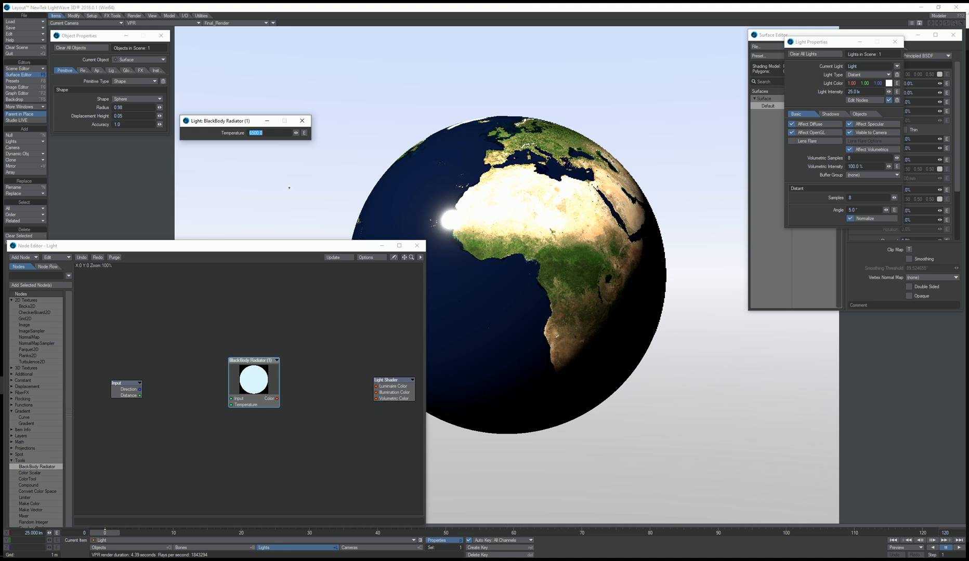
type("5772")
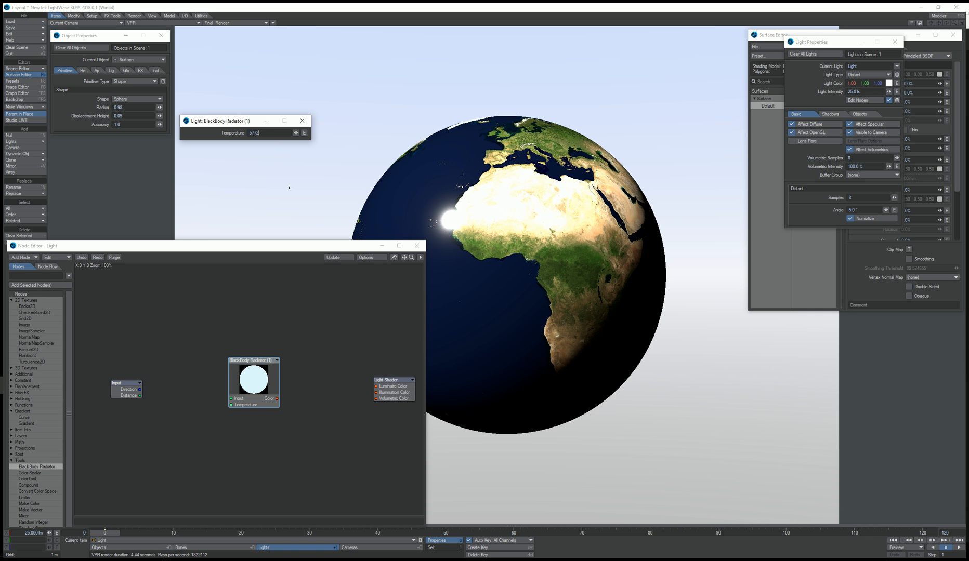
key("Return")
left_click(302, 121)
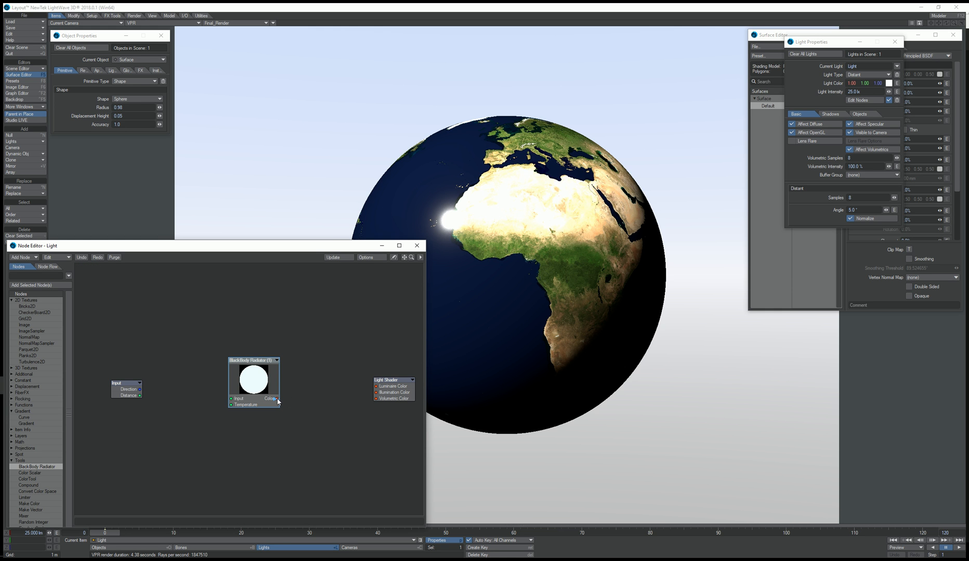
left_click_drag(277, 398, 376, 386)
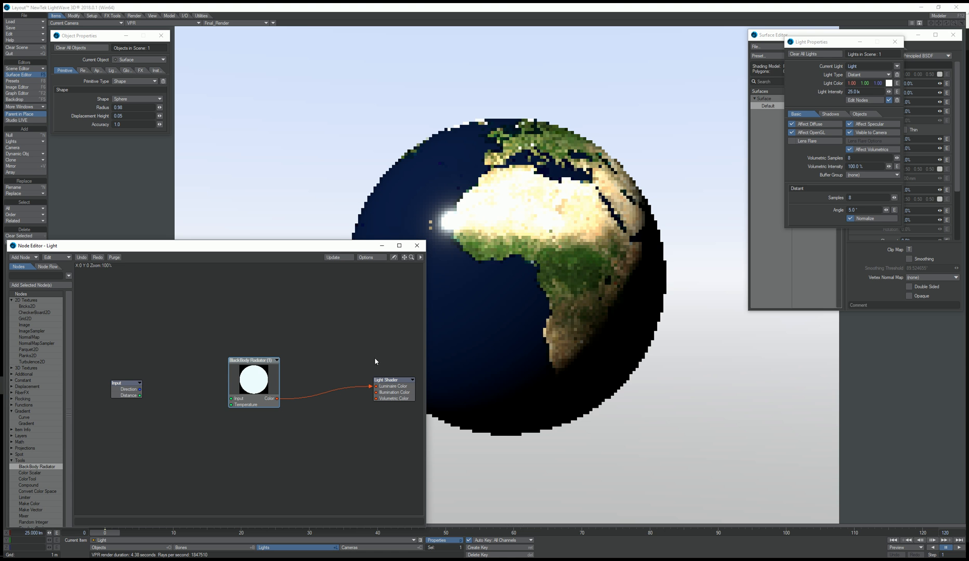
left_click(416, 247)
left_click(895, 42)
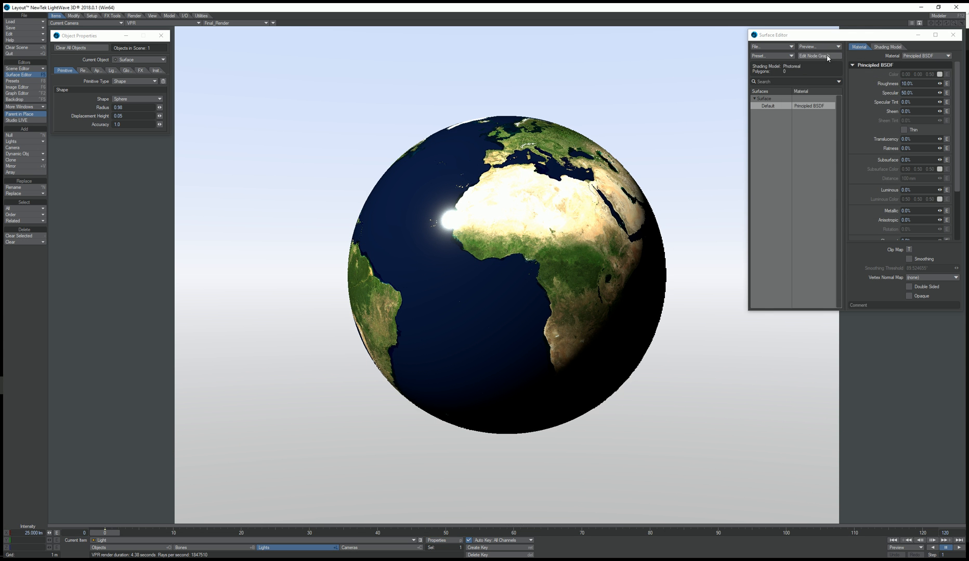
Step: Open the Default surface's node graph and duplicate the world-map Image node, placing the copy below the original
left_click(815, 56)
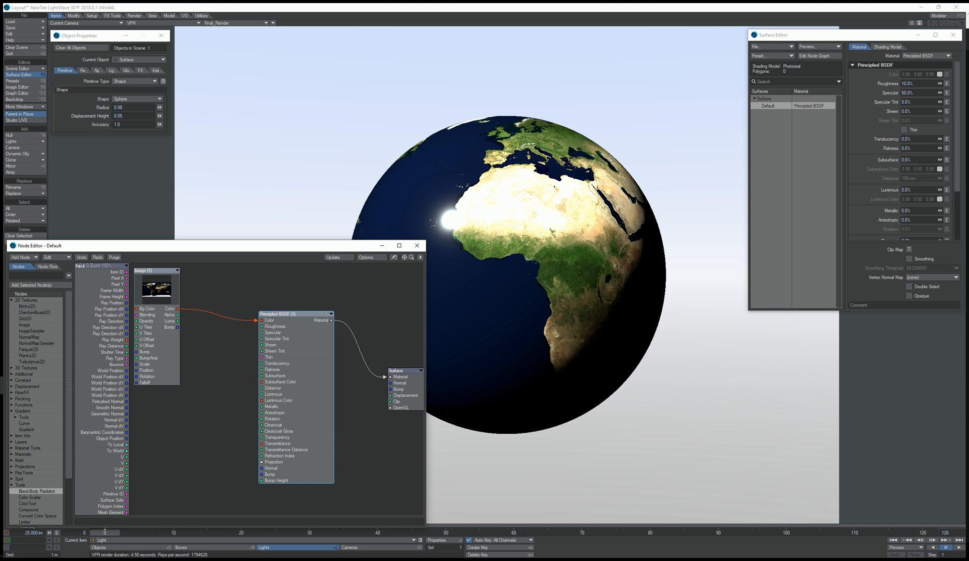
right_click(172, 342)
left_click(166, 385)
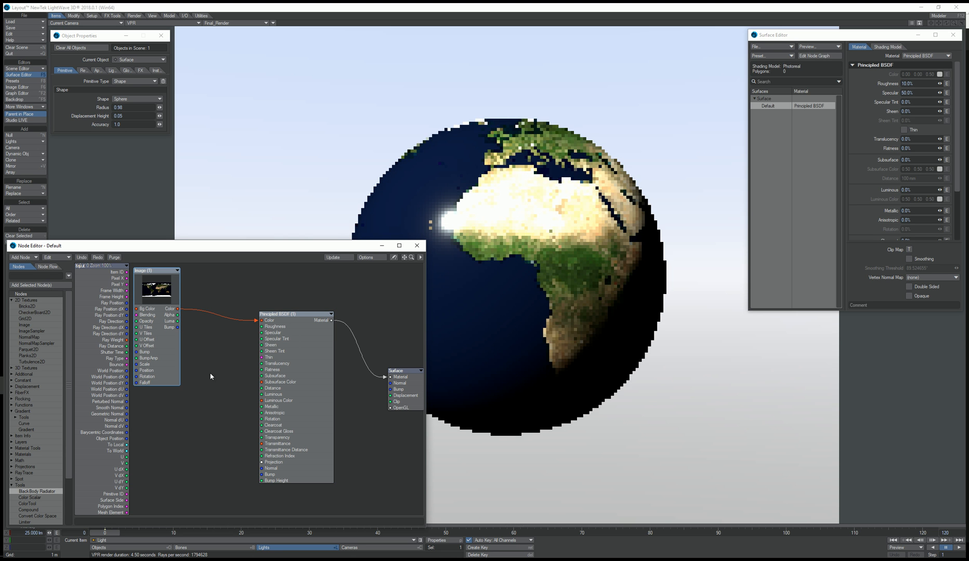
right_click(212, 359)
left_click(211, 359)
left_click_drag(234, 358, 143, 418)
Step: Switch the duplicated Image node to the world.reflection map and connect its Color to the Principled BSDF's Specular
double_click(142, 418)
left_click(276, 140)
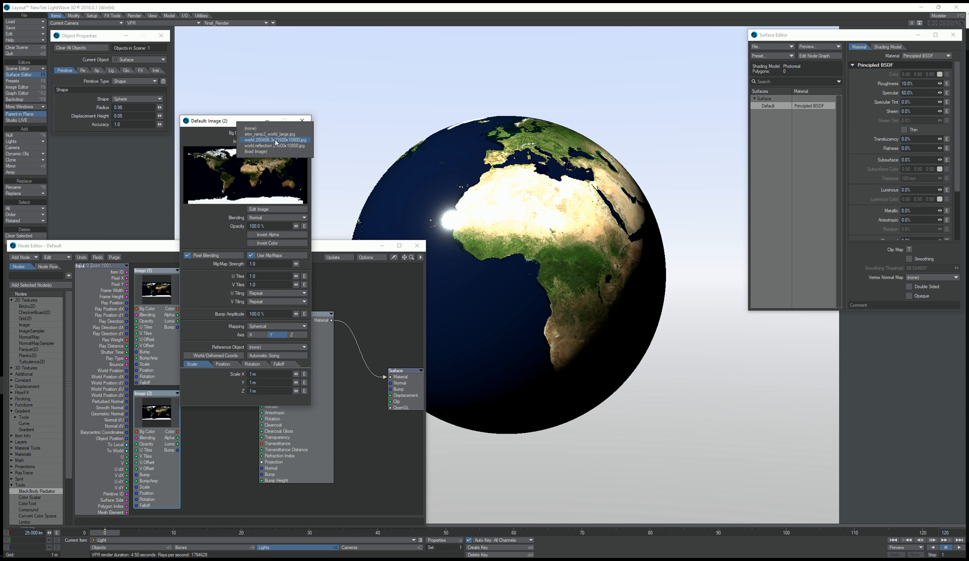
left_click(271, 146)
left_click(306, 124)
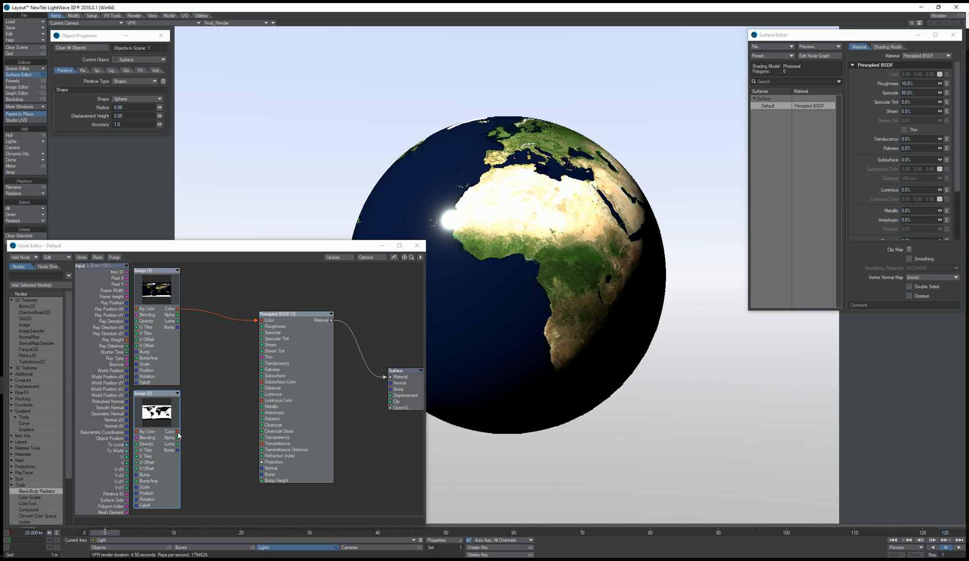
left_click_drag(177, 432, 261, 332)
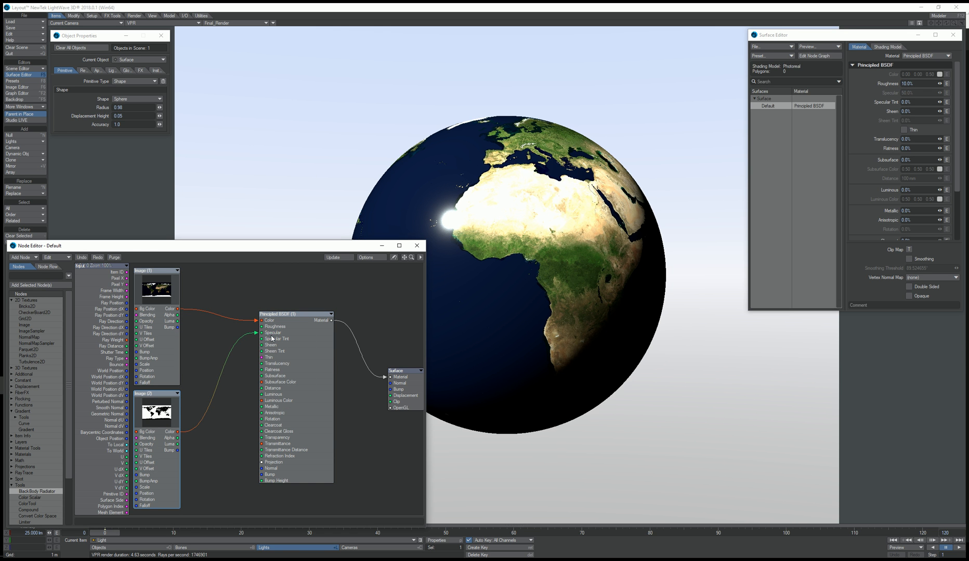
Step: Set the opacity of the reflection-map Image node feeding Specular to 5%
double_click(163, 420)
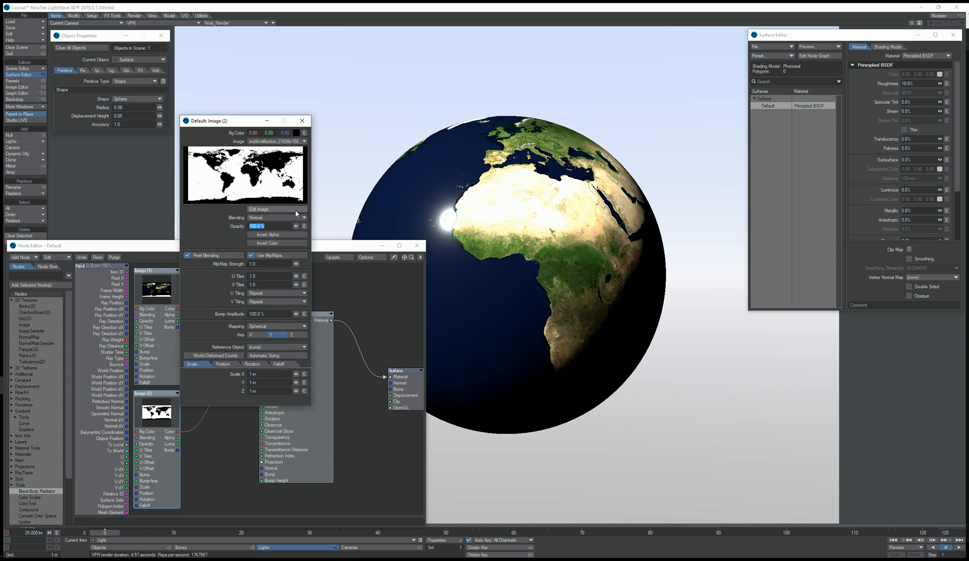
left_click_drag(237, 122, 248, 55)
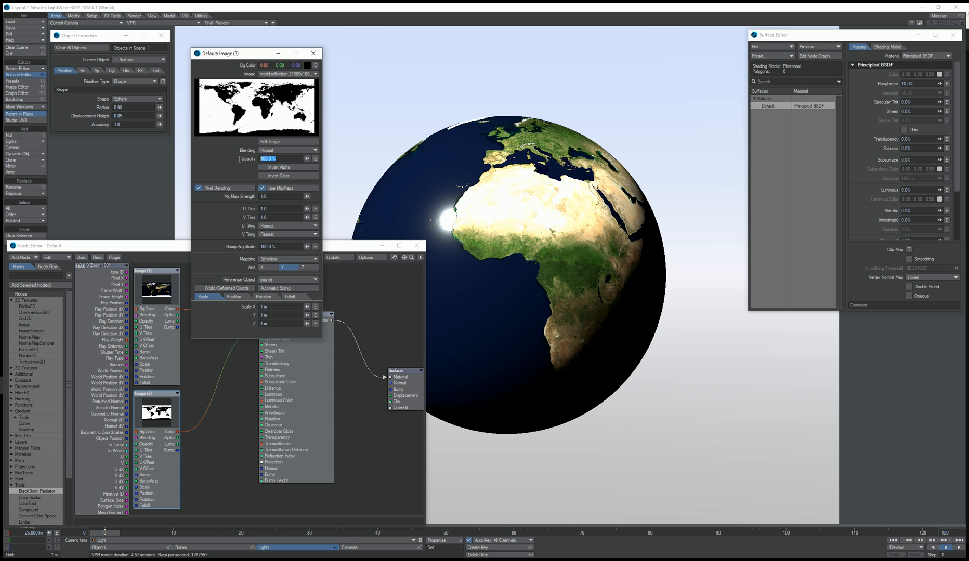
type("5")
key("Return")
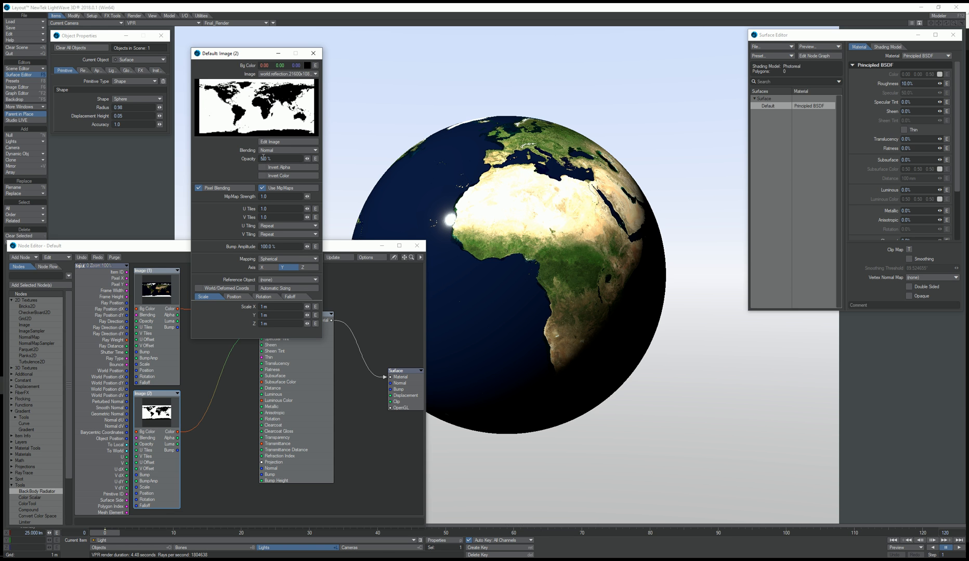
left_click(313, 53)
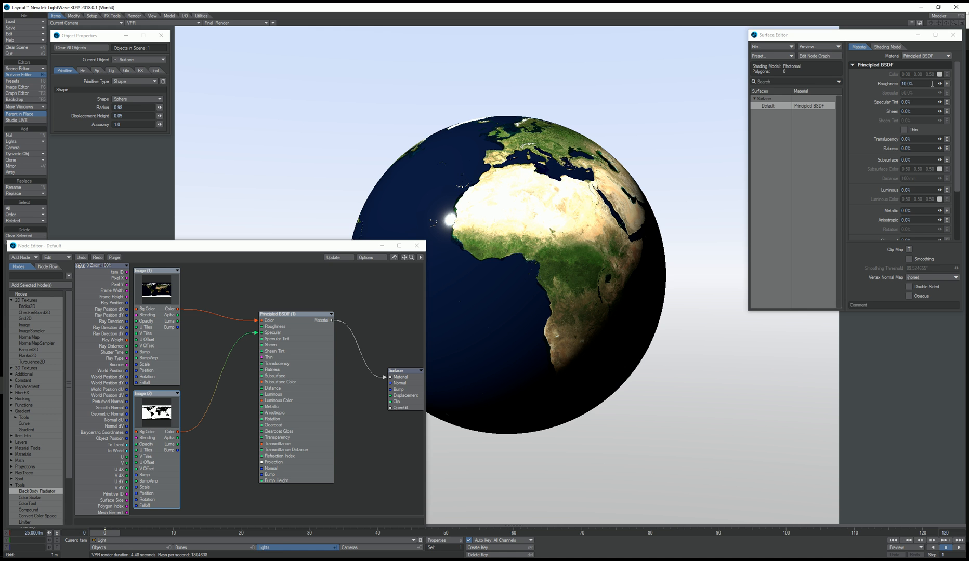
Step: Duplicate the reflection-map Image node, expand the copy, and spread out the Principled BSDF and Surface nodes to make room
right_click(169, 405)
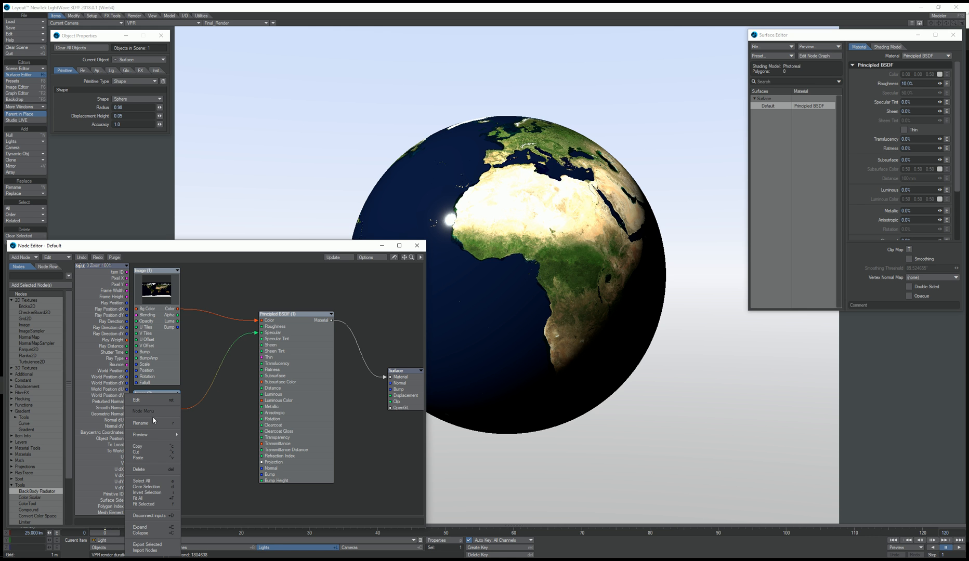
left_click(137, 446)
right_click(181, 294)
left_click(206, 298)
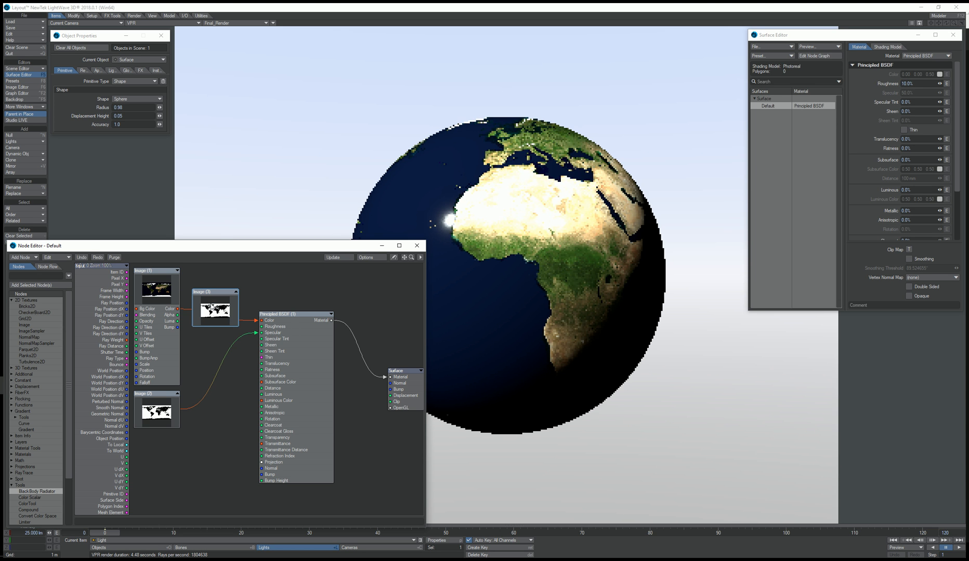
left_click(236, 289)
left_click_drag(289, 328, 318, 334)
left_click_drag(401, 371, 446, 377)
left_click_drag(313, 349, 370, 358)
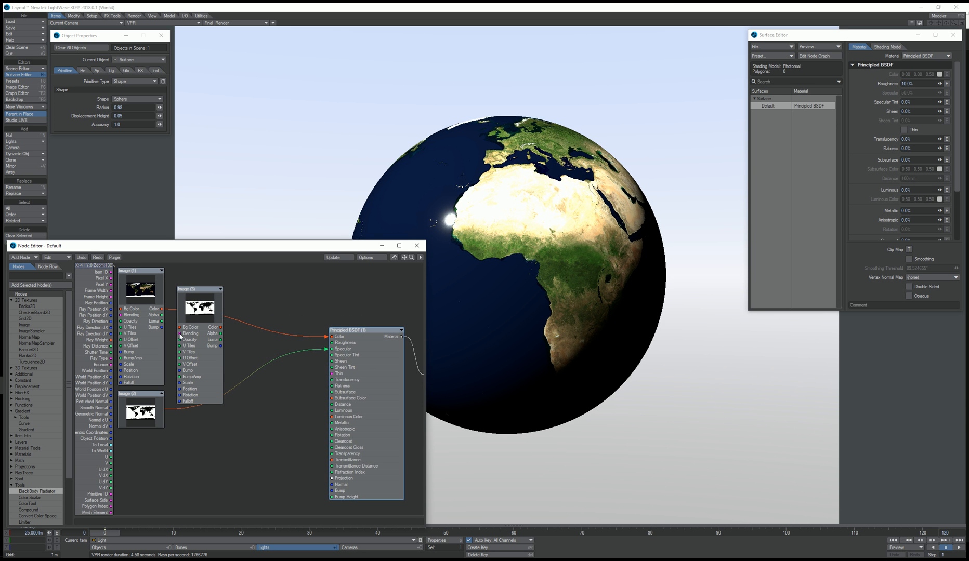
left_click_drag(201, 320, 211, 309)
Step: Set the copied reflection-map node's opacity to 100% and invert its color
double_click(211, 311)
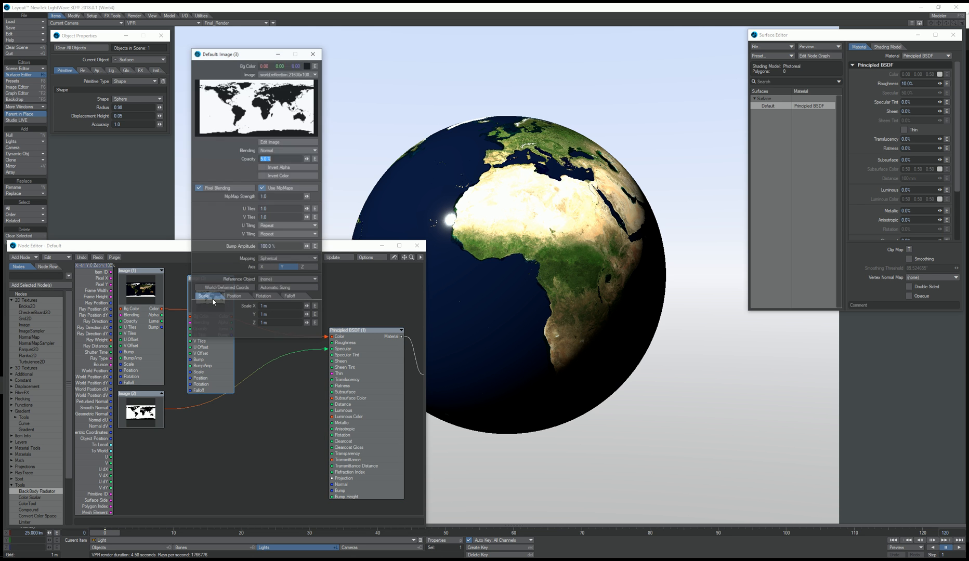
left_click(274, 159)
type("10")
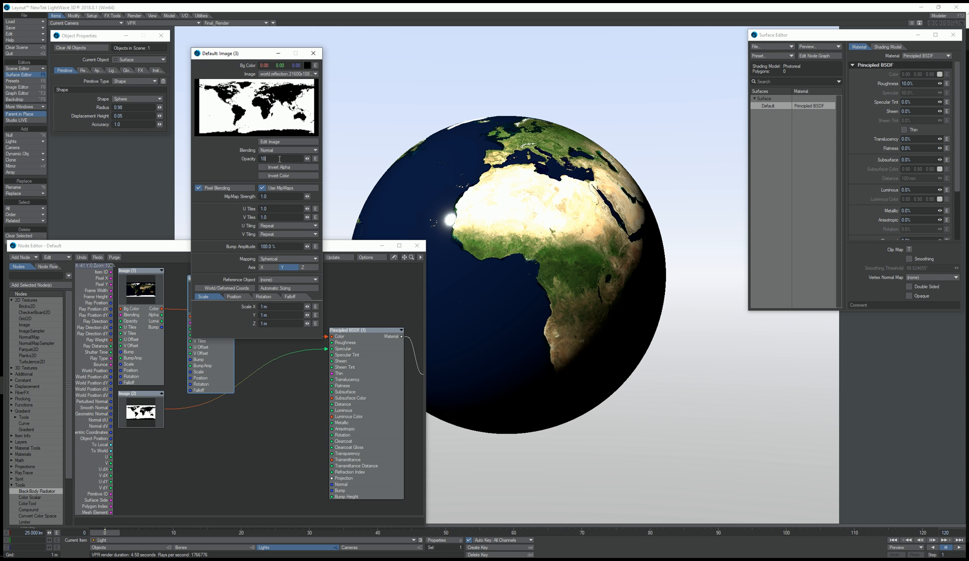
key("Return")
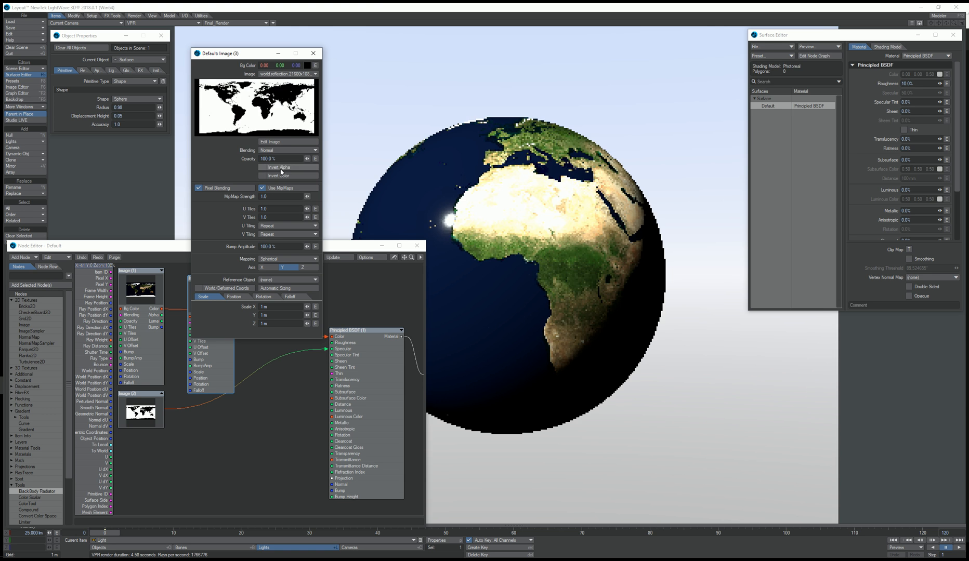
left_click(279, 175)
left_click(313, 53)
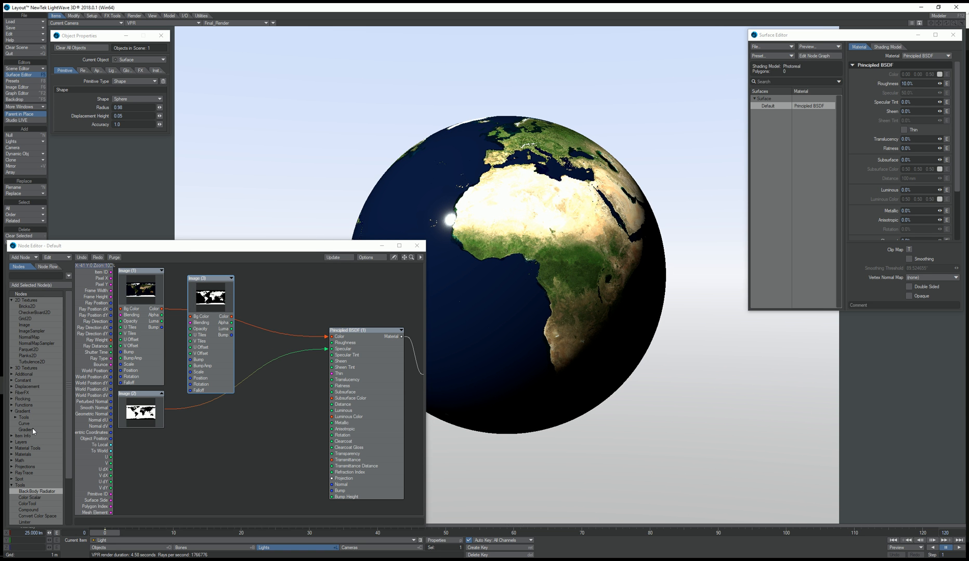
Step: Add a Gradient node, feed the inverted map's Color into its Input, and connect the gradient's Color to the Principled BSDF's Roughness
left_click_drag(33, 431, 316, 278)
left_click_drag(232, 316, 333, 343)
left_click_drag(285, 294, 279, 296)
Step: Set the color of the gradient's first key, at position 0.0, to a grey with HSV value 0.45
double_click(279, 296)
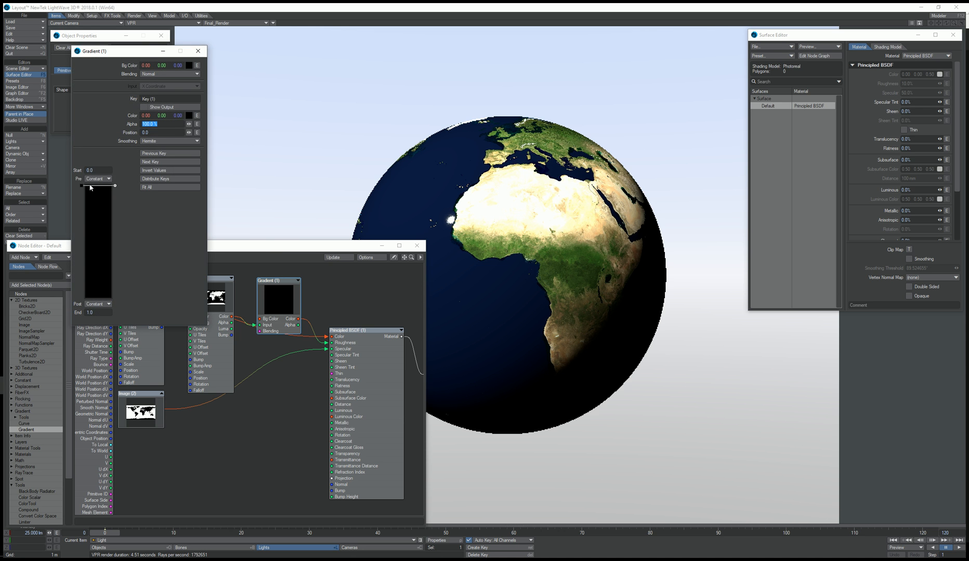
left_click_drag(137, 52, 525, 73)
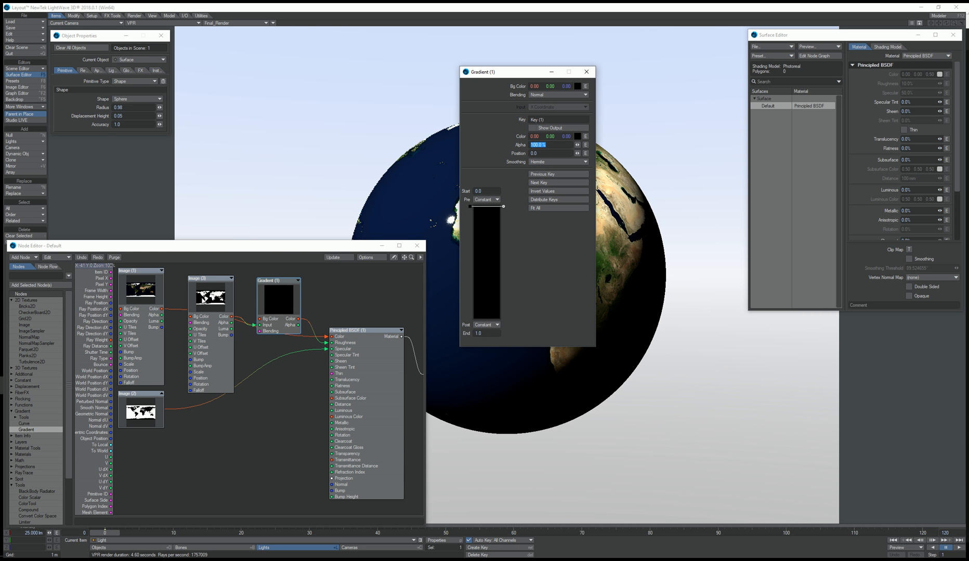
left_click(471, 207)
right_click(561, 136)
left_click_drag(567, 139, 585, 137)
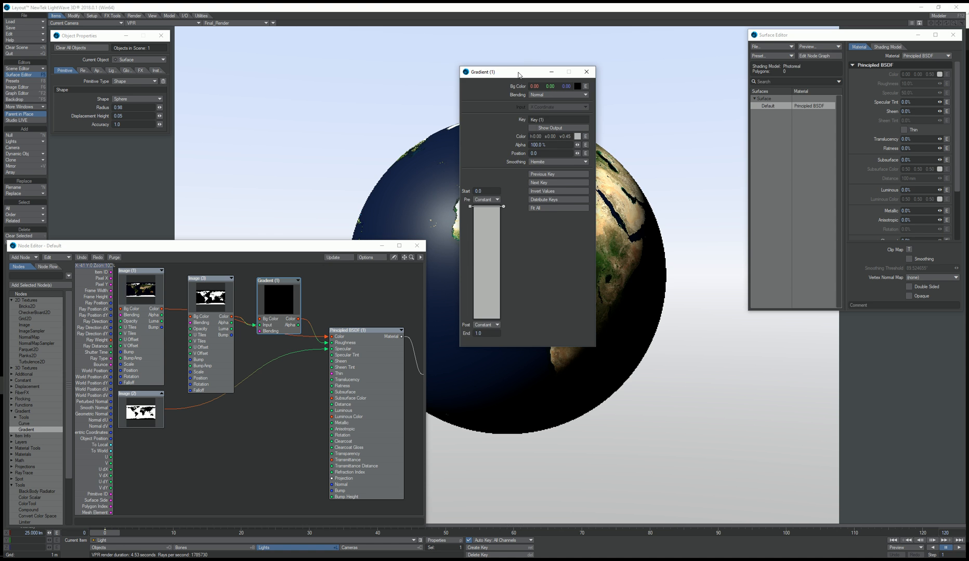
Step: Add a second gradient key at position 1.0 with HSV value 1.00 and close the gradient's settings
left_click_drag(518, 74, 569, 70)
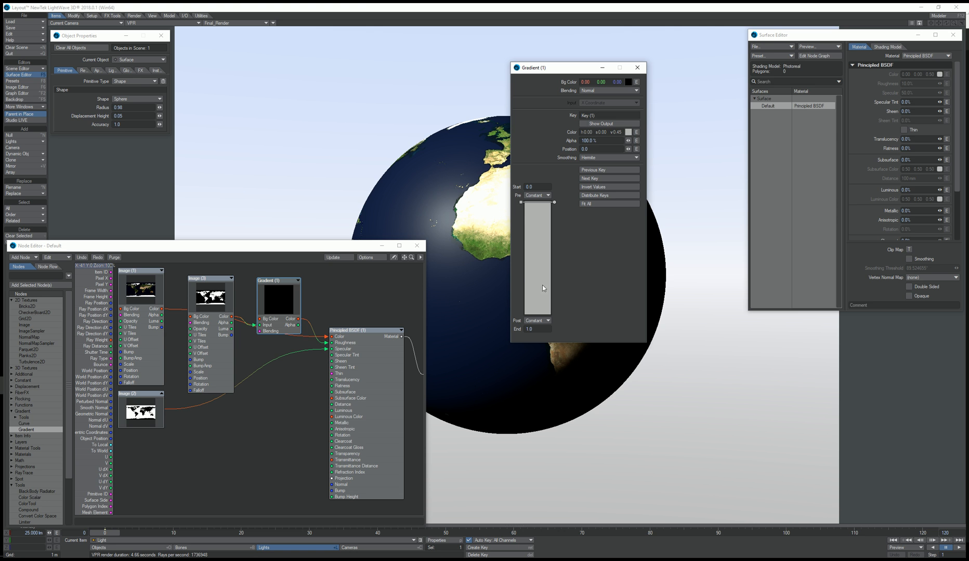
left_click(537, 314)
left_click_drag(619, 134, 645, 126)
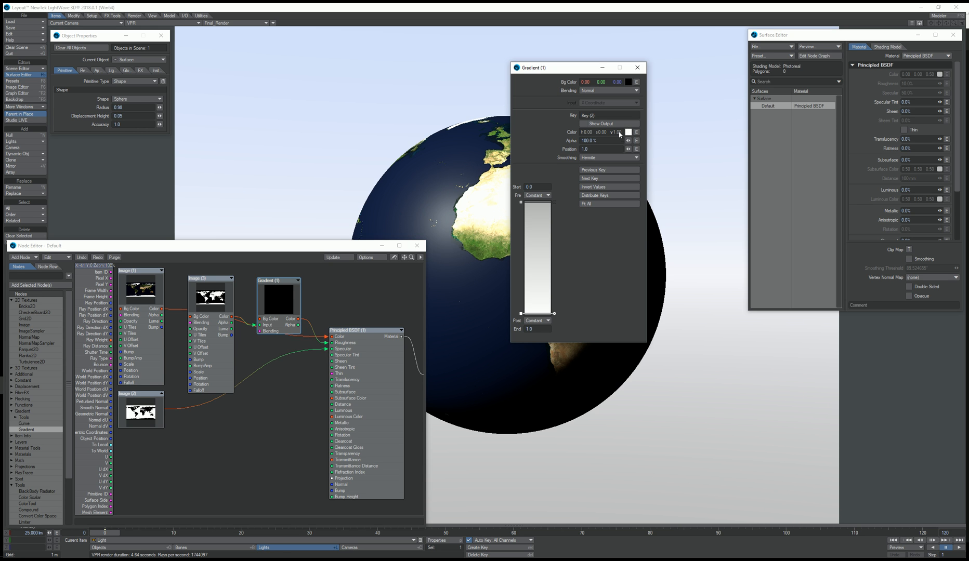
left_click(637, 68)
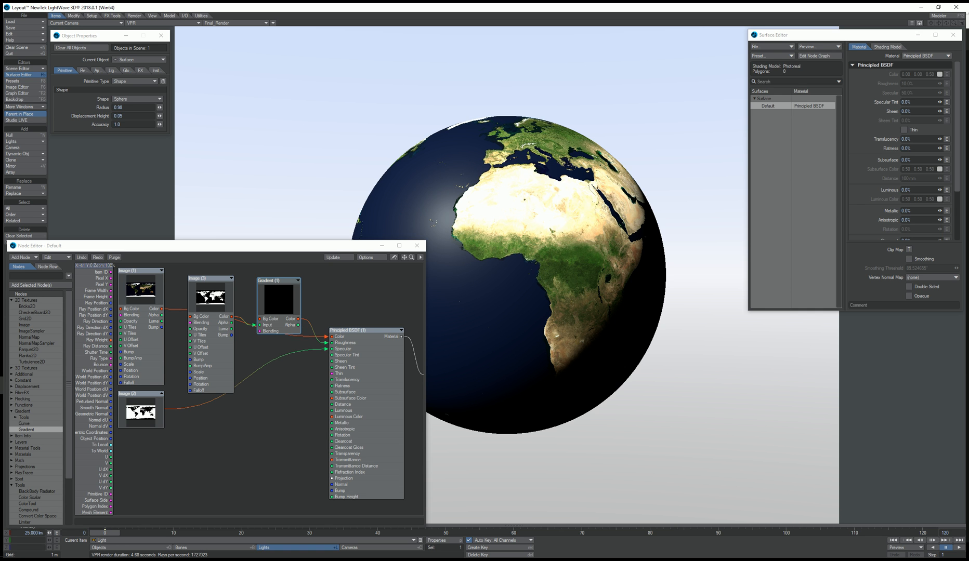
Step: Set the opacity of the world-map Image node feeding the surface Color to 40%
double_click(136, 292)
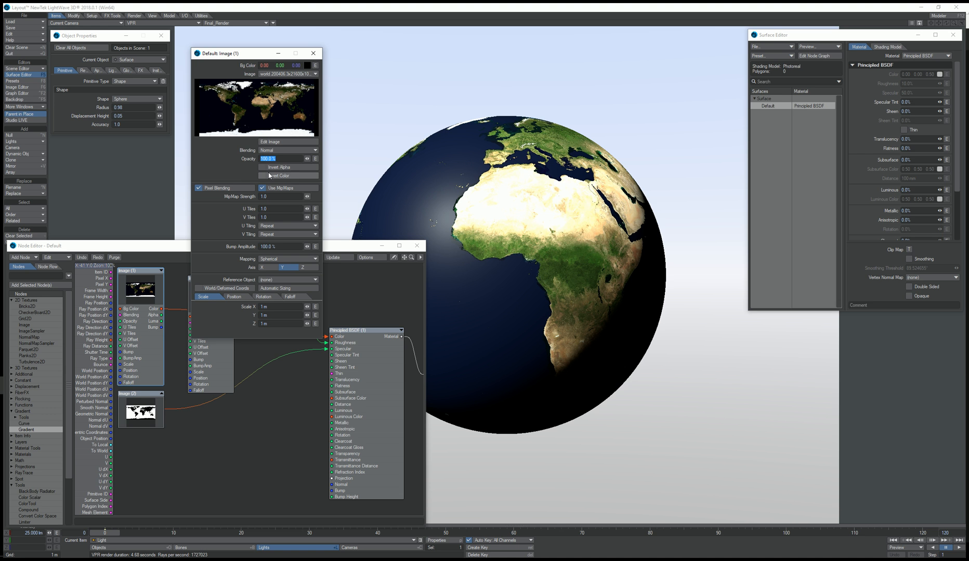
type("40")
key("Return")
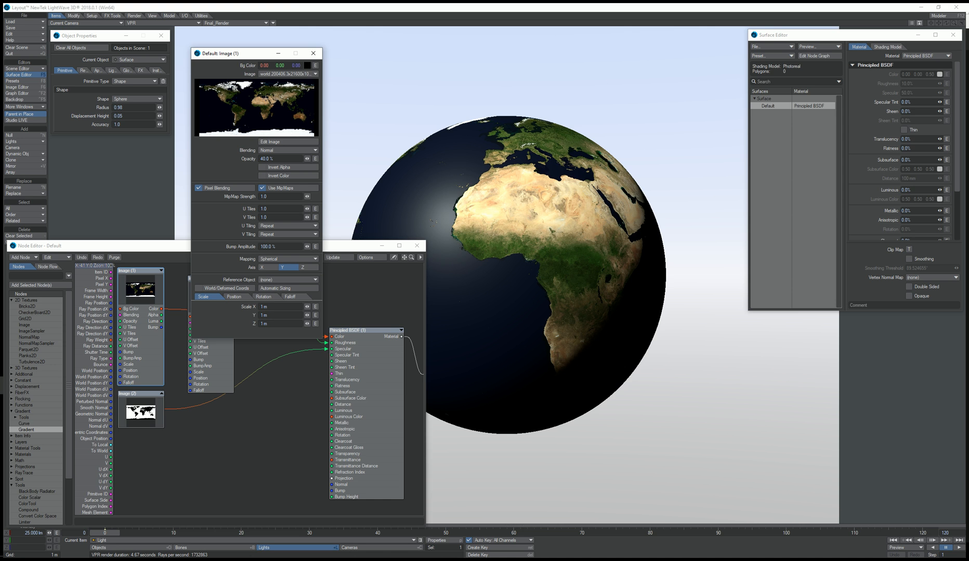
left_click(314, 55)
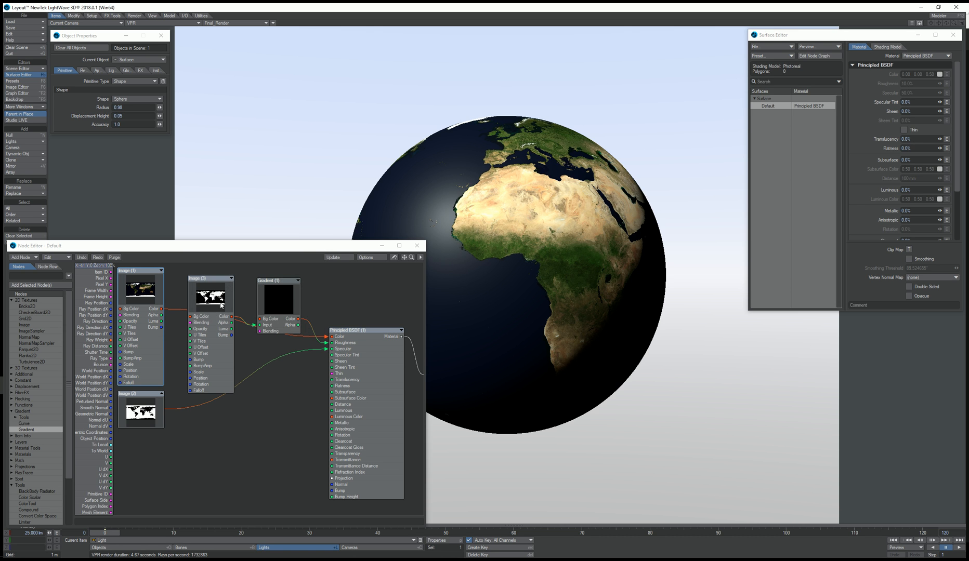
Step: Collapse the inverted-map Image node and the Gradient node and rearrange them to tidy the graph
left_click(232, 278)
left_click_drag(284, 312, 292, 287)
left_click(296, 281)
left_click_drag(216, 300, 202, 357)
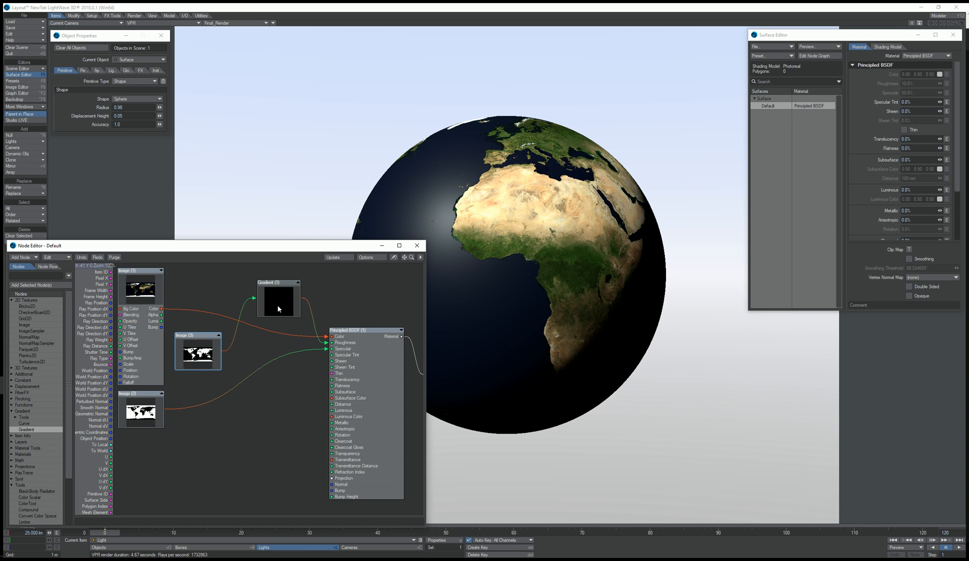
left_click_drag(273, 302, 274, 305)
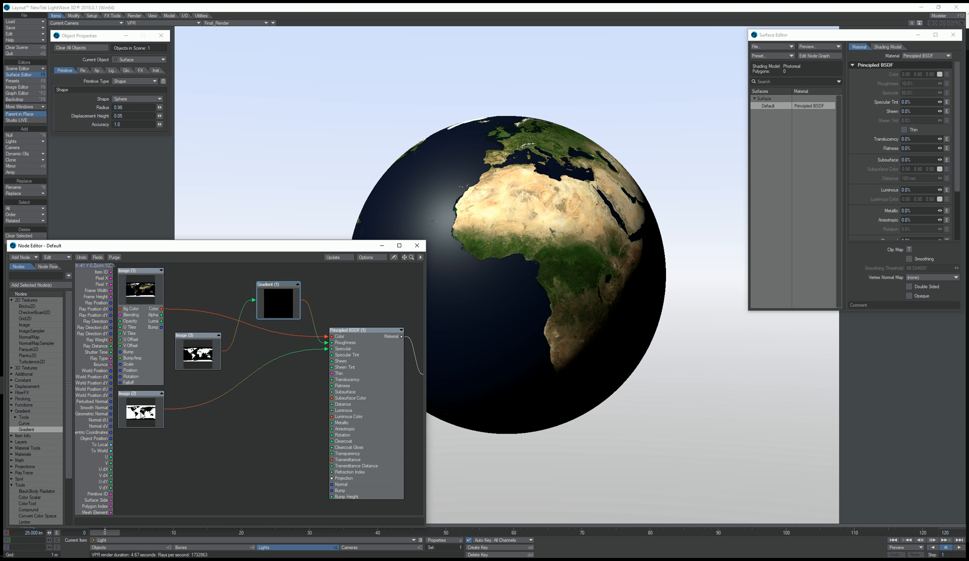
Step: Duplicate the reflection-map Image node that feeds Specular and place the copy beneath it
right_click(142, 413)
left_click(140, 448)
right_click(213, 430)
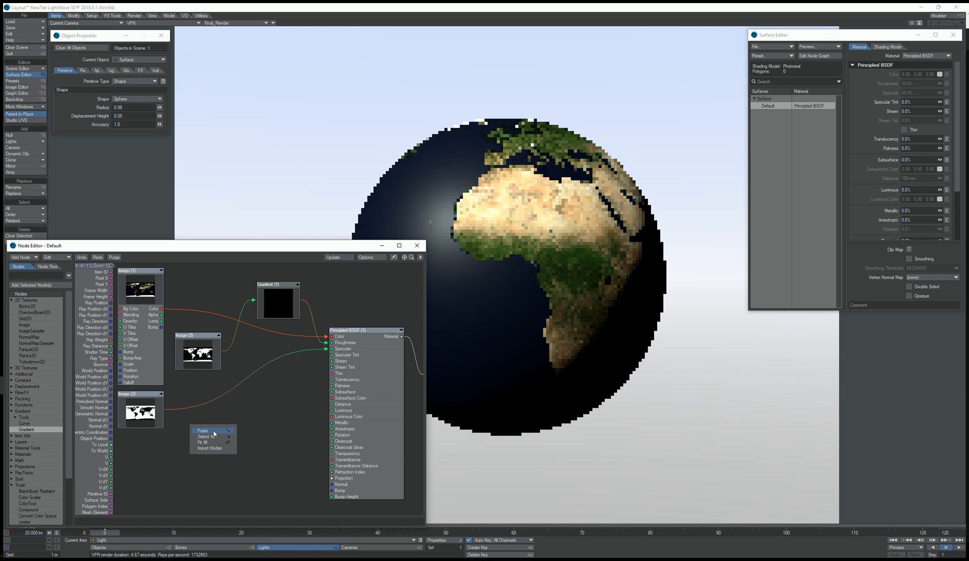
left_click(213, 434)
left_click_drag(259, 360, 159, 462)
Step: Assign the ramp2_world_large.jpg elevation map to the new Image node at 100% opacity and connect its Color to the Surface node's Displacement
double_click(158, 462)
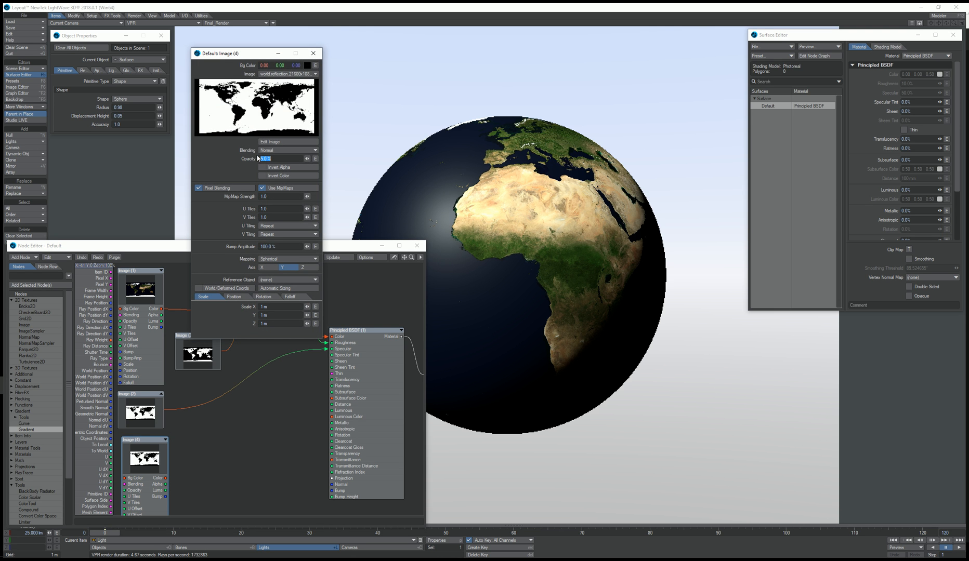
left_click(276, 76)
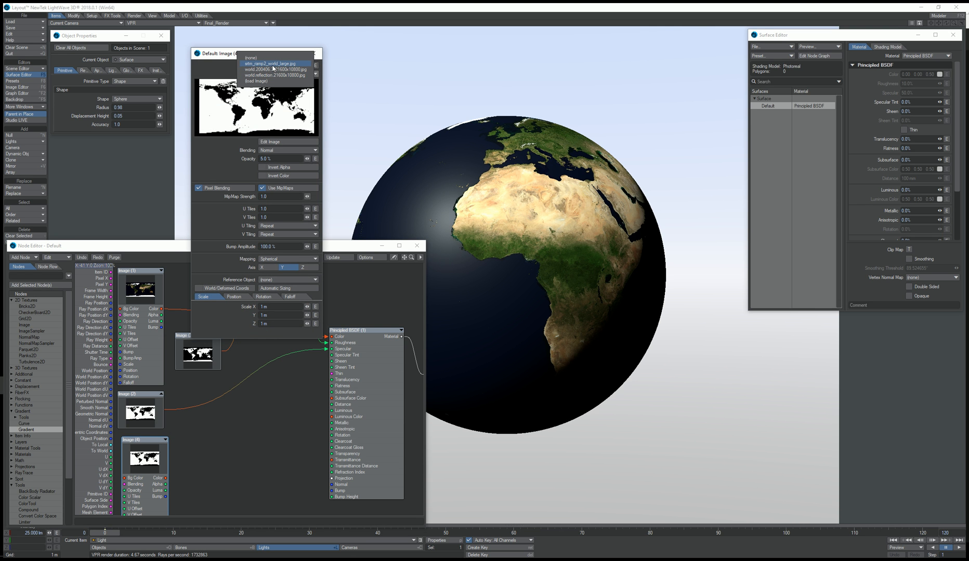
left_click(272, 64)
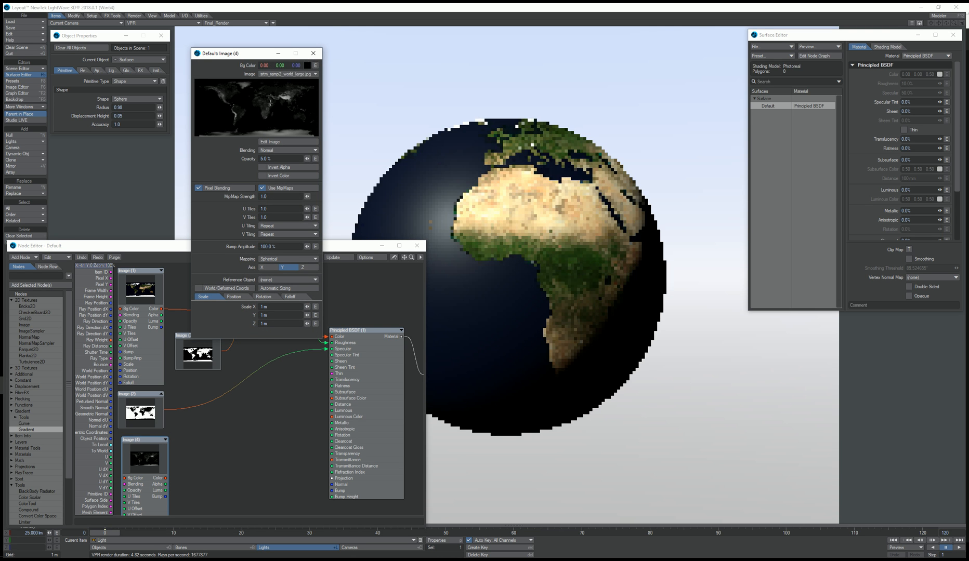
left_click_drag(285, 161, 236, 156)
type("100")
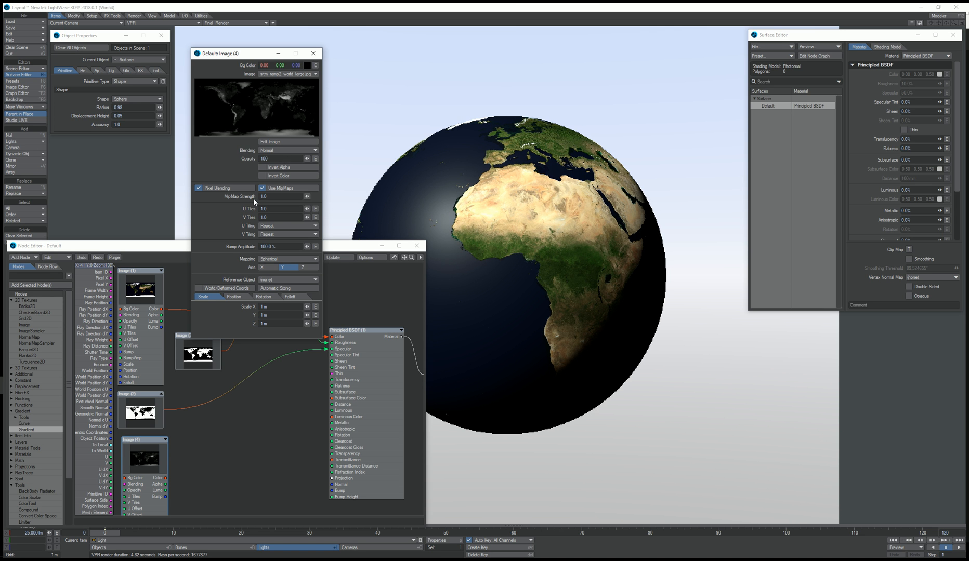
key("Return")
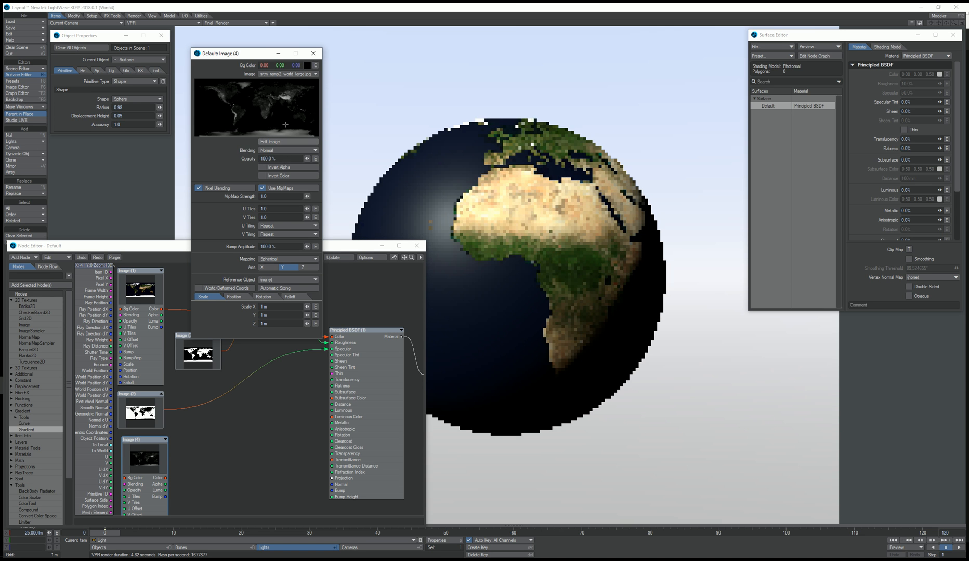
left_click(313, 53)
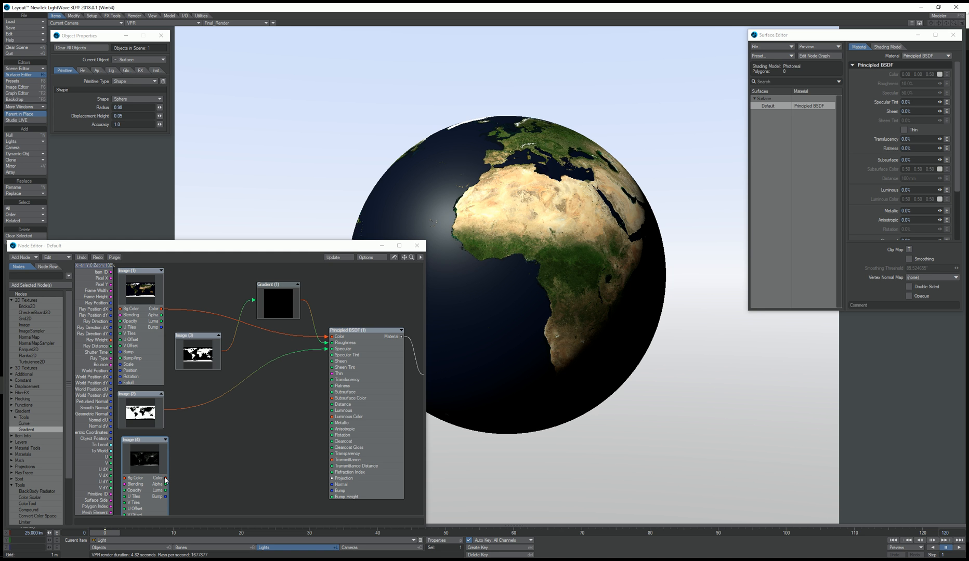
left_click_drag(166, 479, 404, 394)
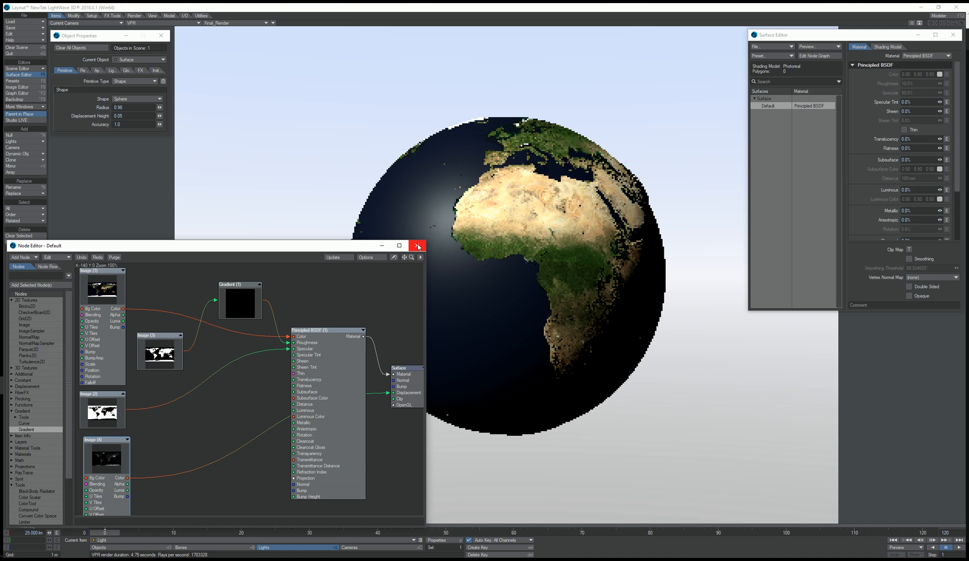
Step: Set the sphere's Displacement Height to 0.01 and rotate it to about 37.9° heading and -42.6° pitch to face Europe and Asia
left_click(416, 245)
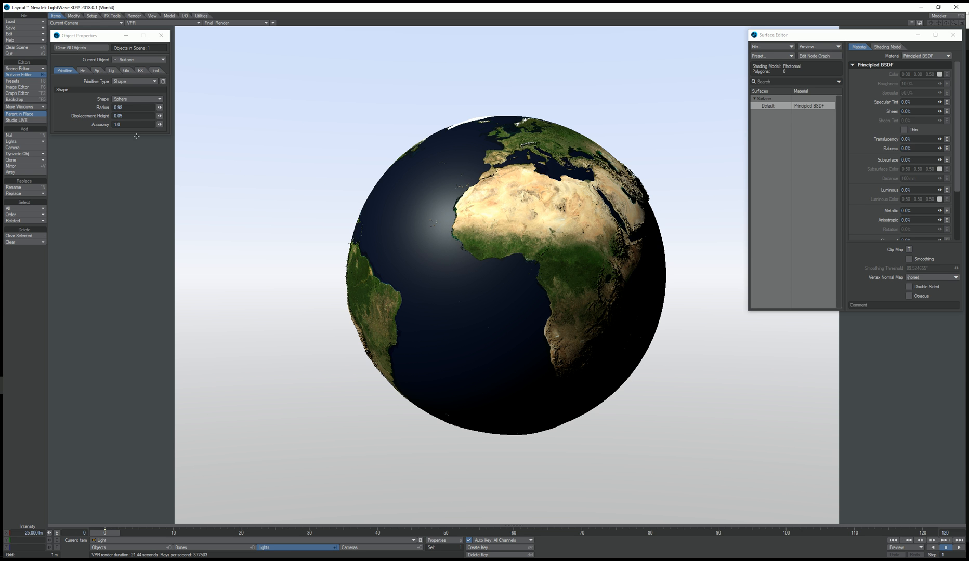
left_click(135, 116)
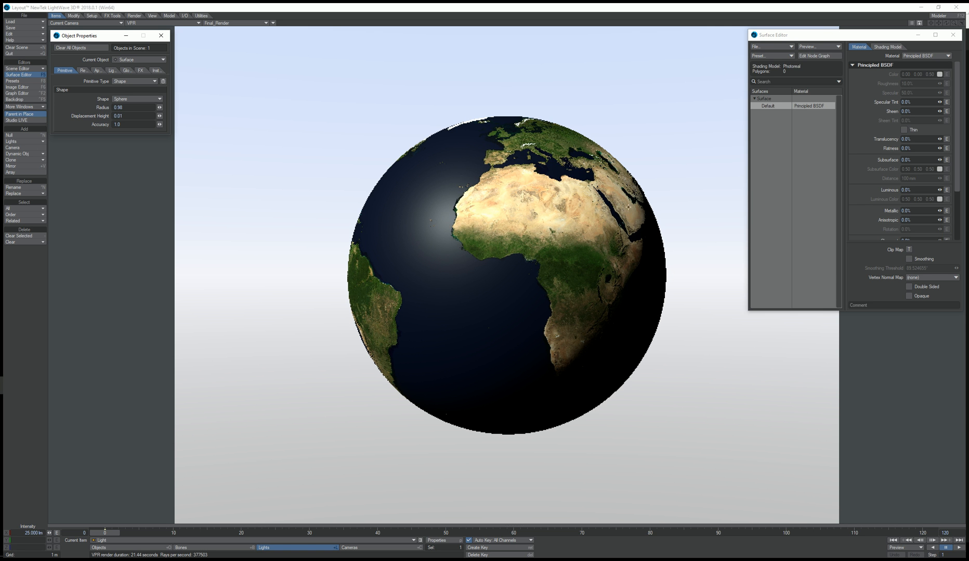
left_click(107, 549)
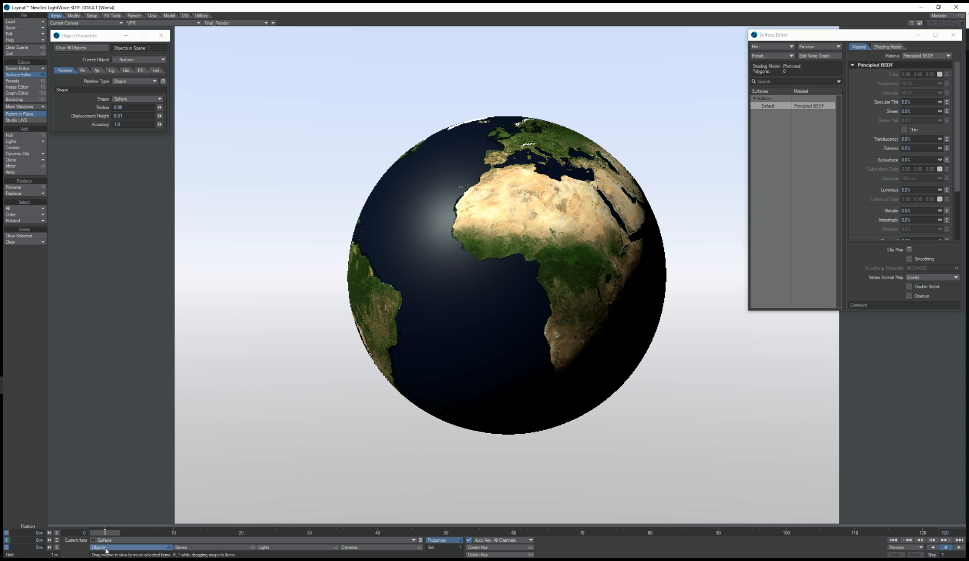
key("y")
left_click_drag(243, 303, 368, 143)
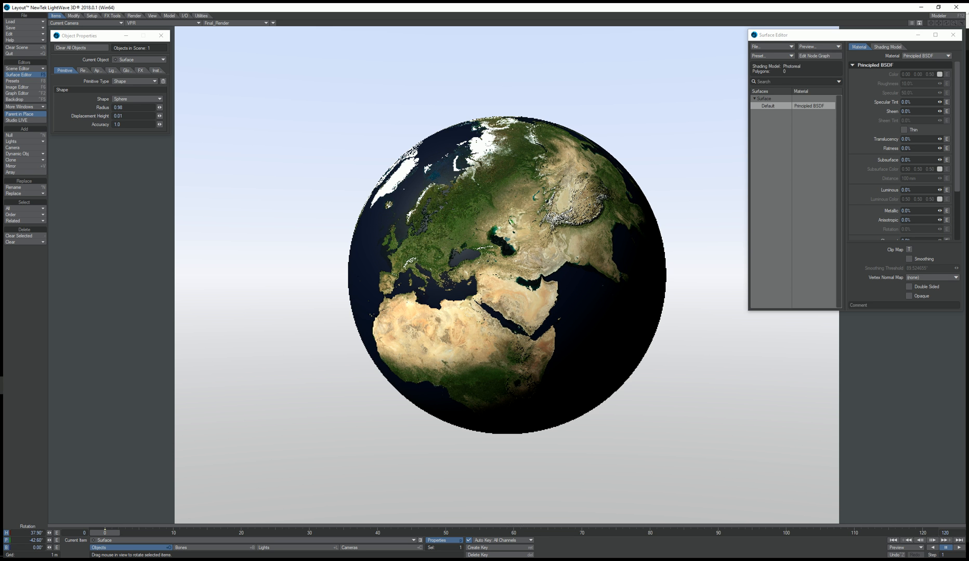
Step: Set the sphere's Displacement Height to 0.0025 and close its object properties
left_click(133, 117)
key("BackSpace")
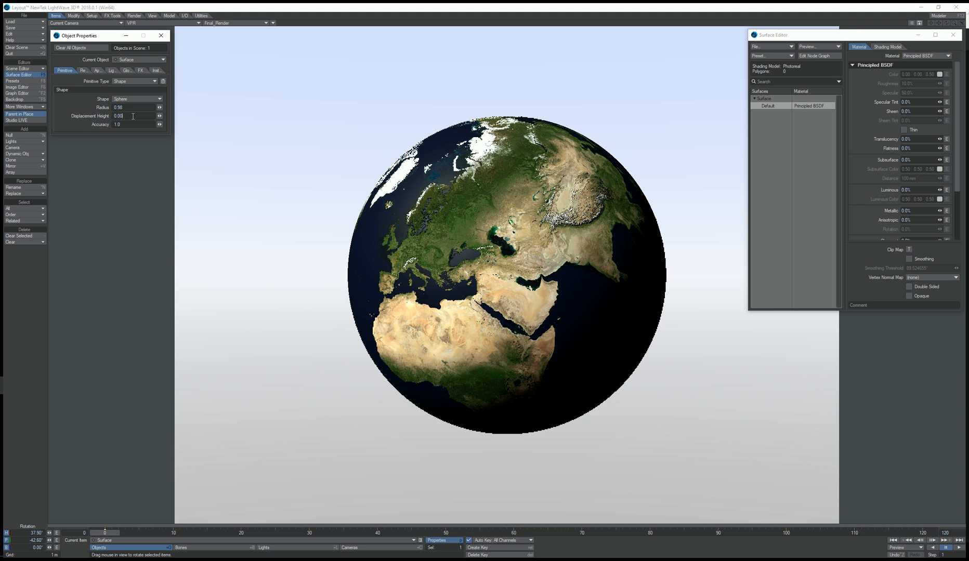
type("025")
key("Return")
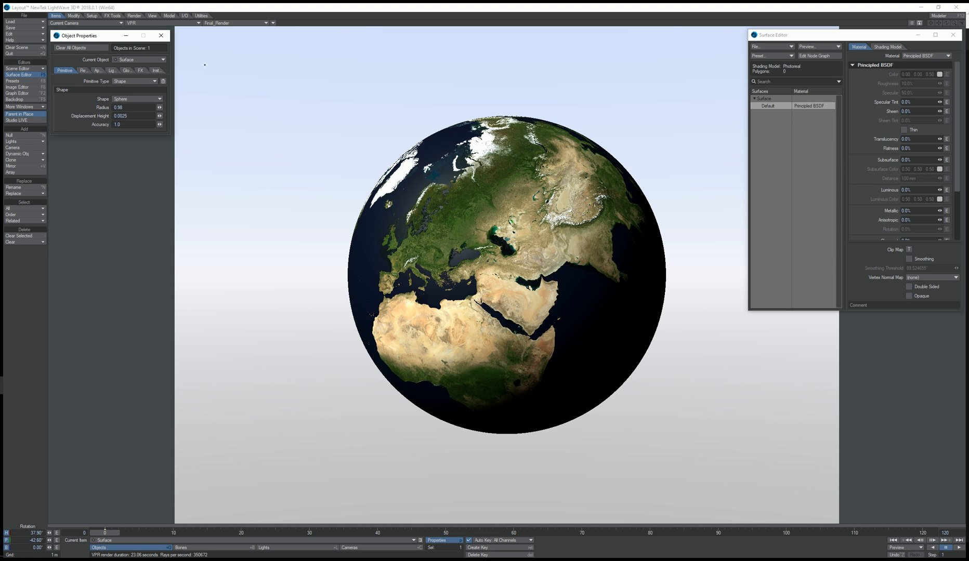
left_click(161, 36)
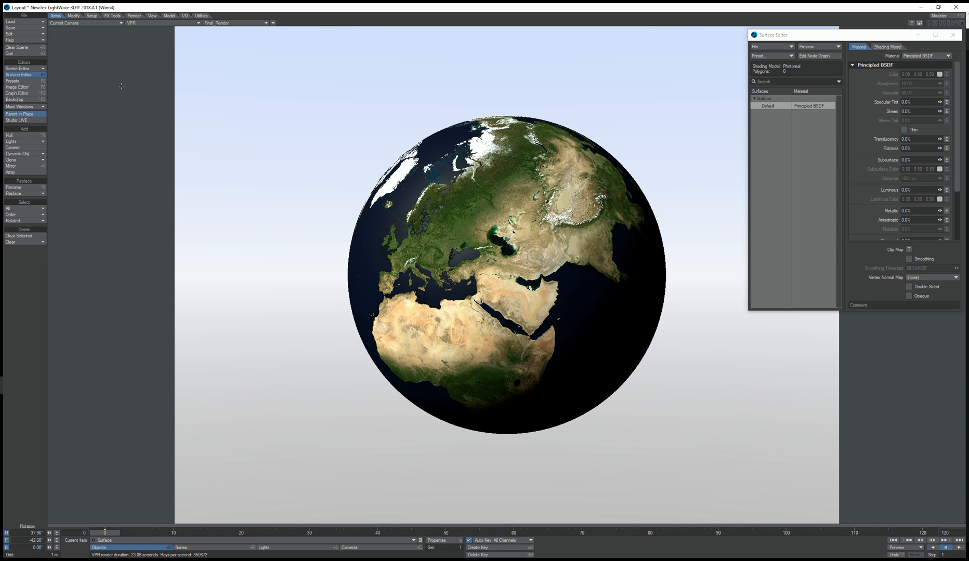
Step: Add a null object named Atmosphere
left_click(34, 138)
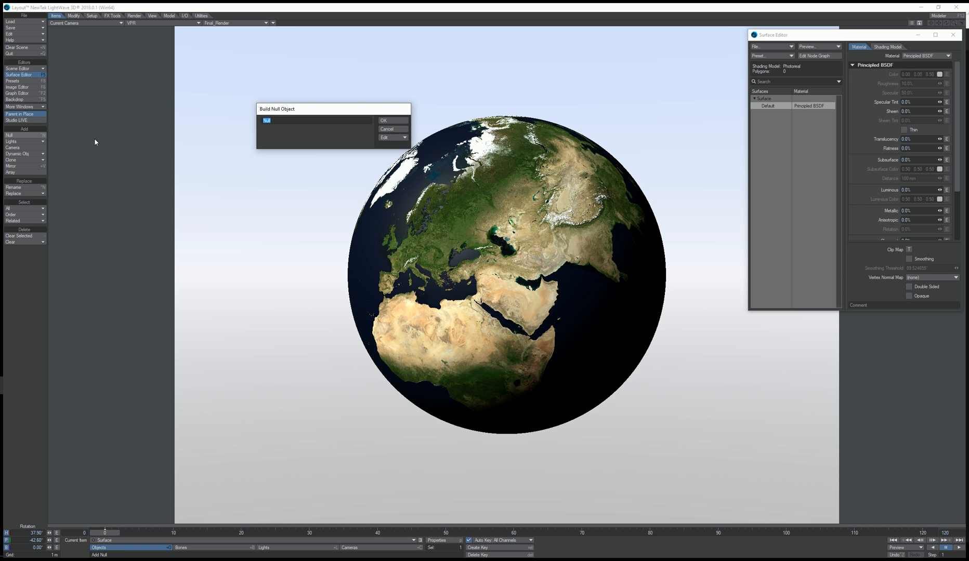
type("Atmosphere")
key("Return")
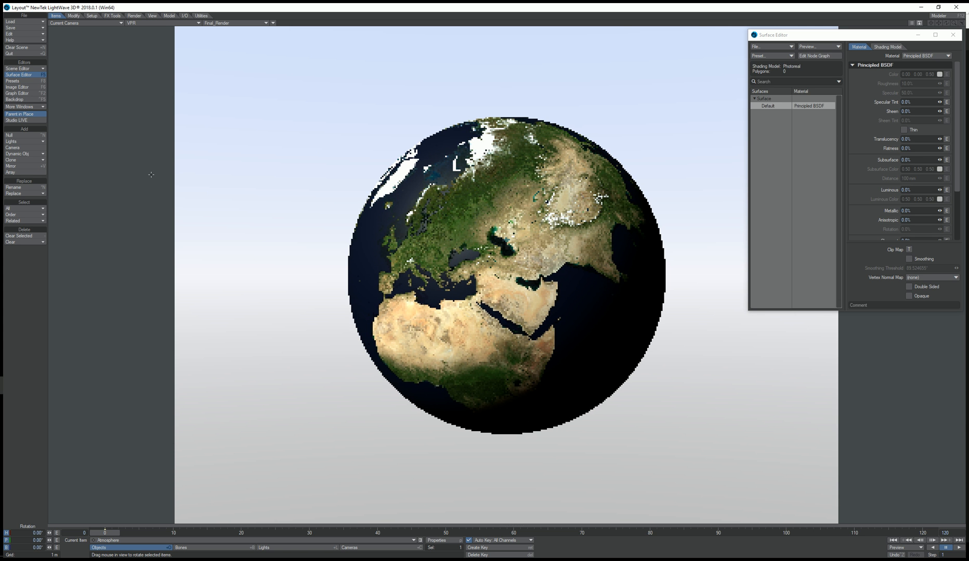
Step: Change the Atmosphere null's primitive type to Volumetric and set its Step Size to 10 mm
key("p")
left_click(125, 83)
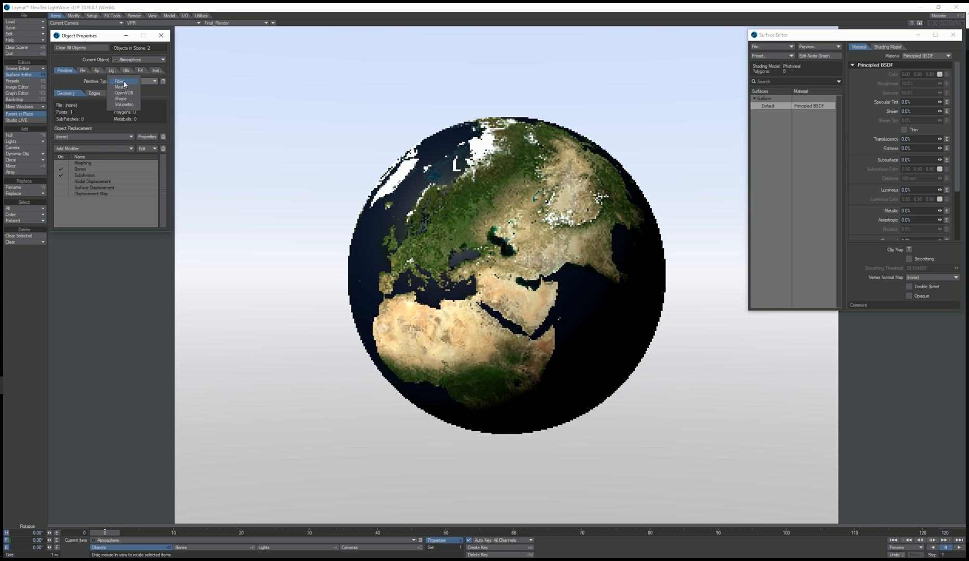
left_click(124, 104)
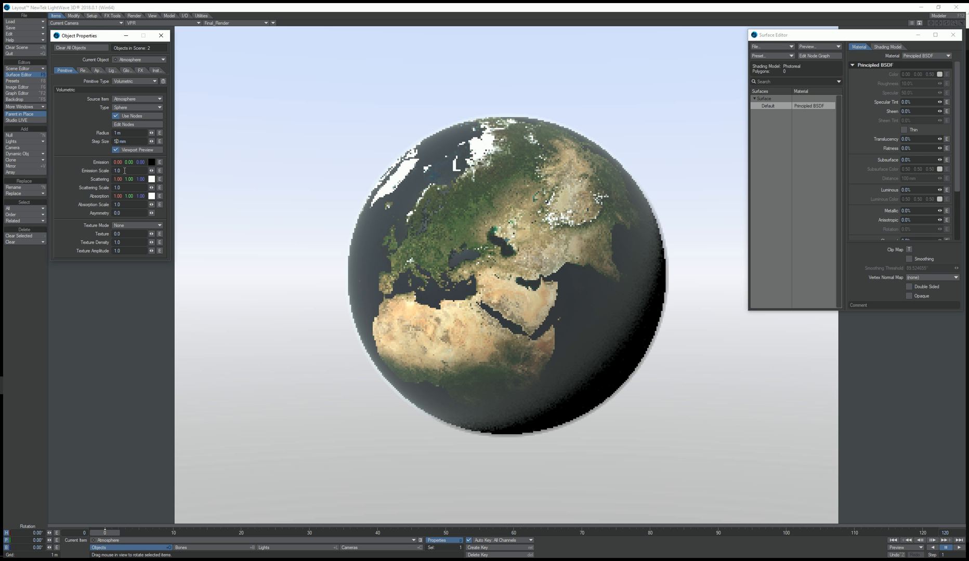
key("Return")
Step: Check the distant light's Affect Volumetrics option and Volumetric Samples setting
left_click(279, 550)
left_click(437, 542)
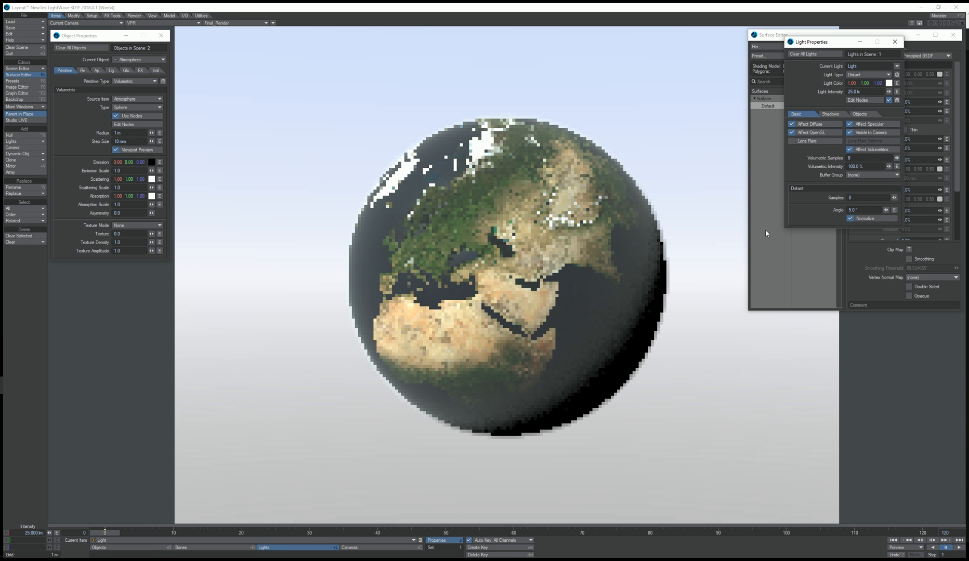
key("Return")
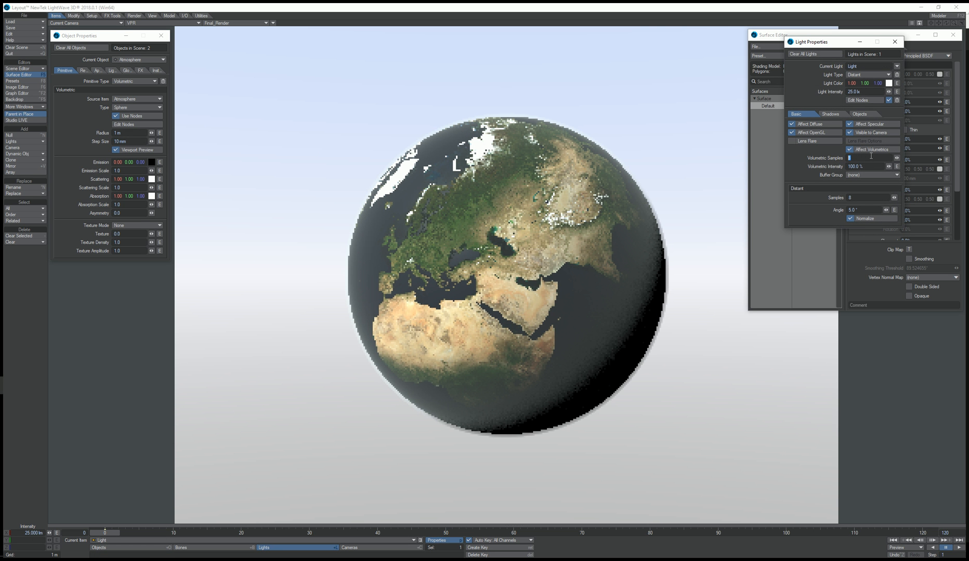
left_click(895, 42)
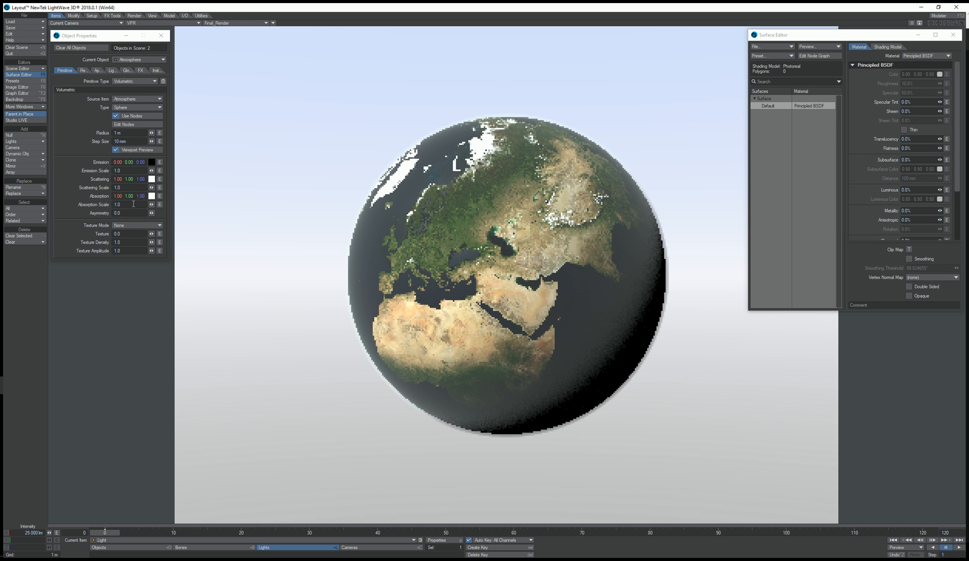
Step: Open the Atmosphere volumetric's node graph and move the HyperVoxel Primitive node fully into view
left_click(128, 125)
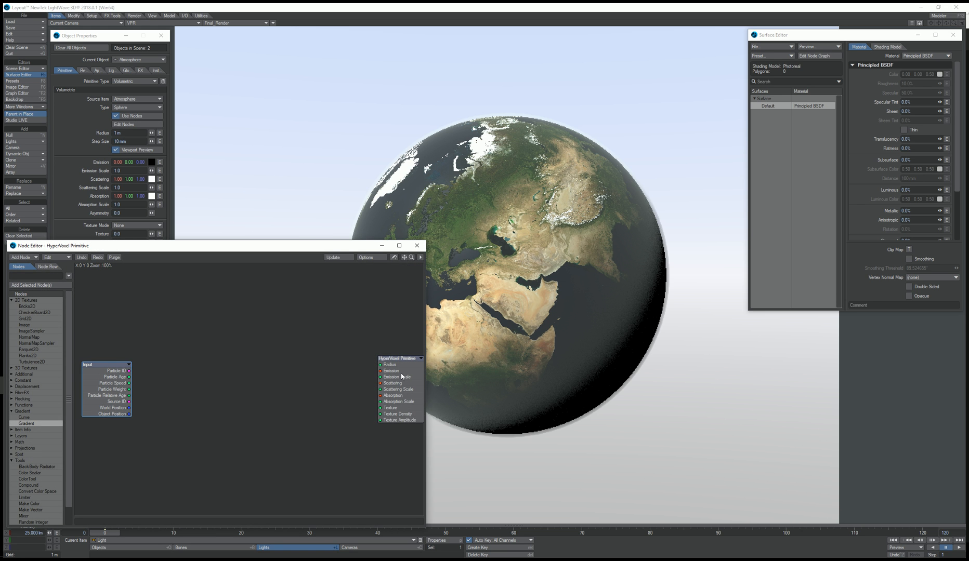
left_click_drag(400, 373, 394, 371)
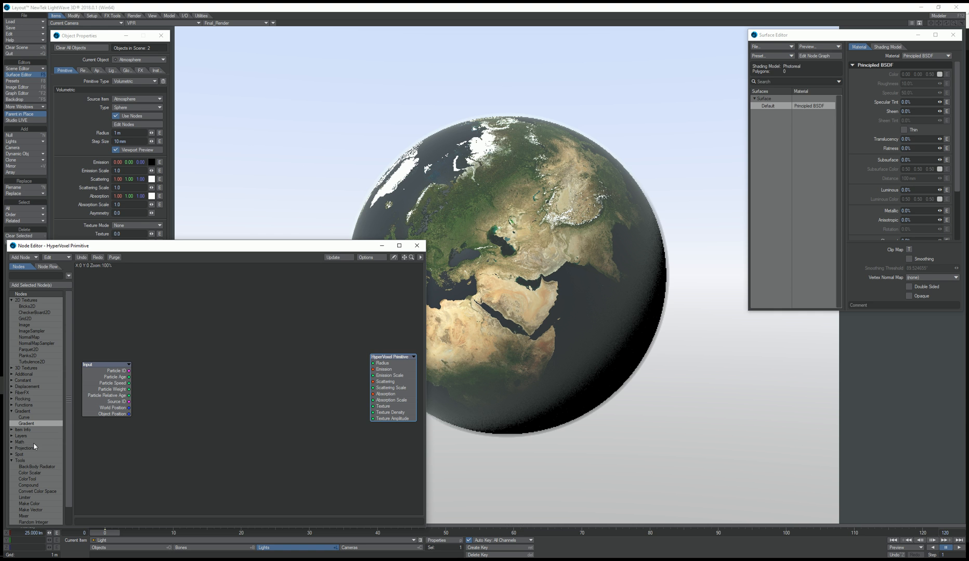
left_click(11, 461)
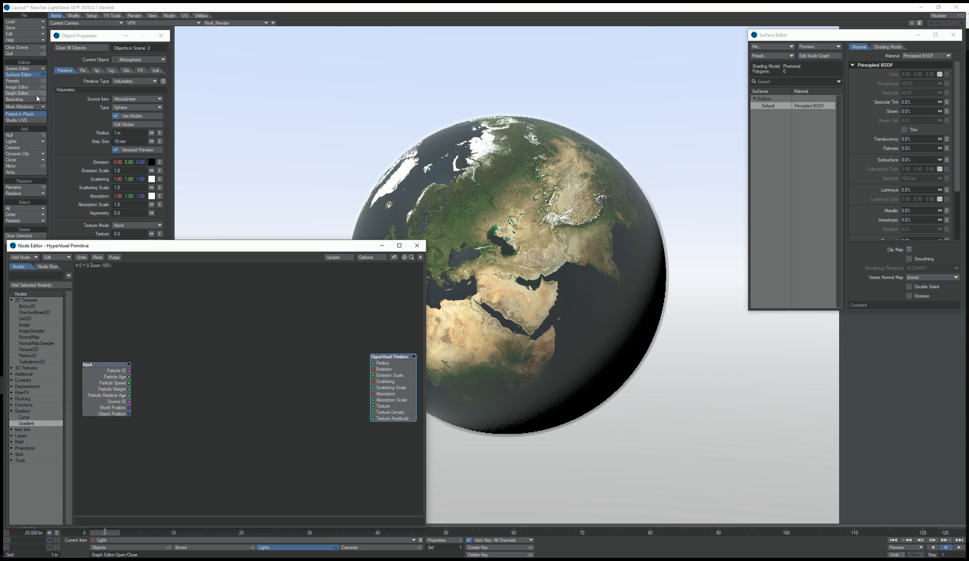
Step: Turn off the gradient backdrop and lower the solid Backdrop Color's brightness to a neutral grey
left_click(15, 99)
left_click(120, 75)
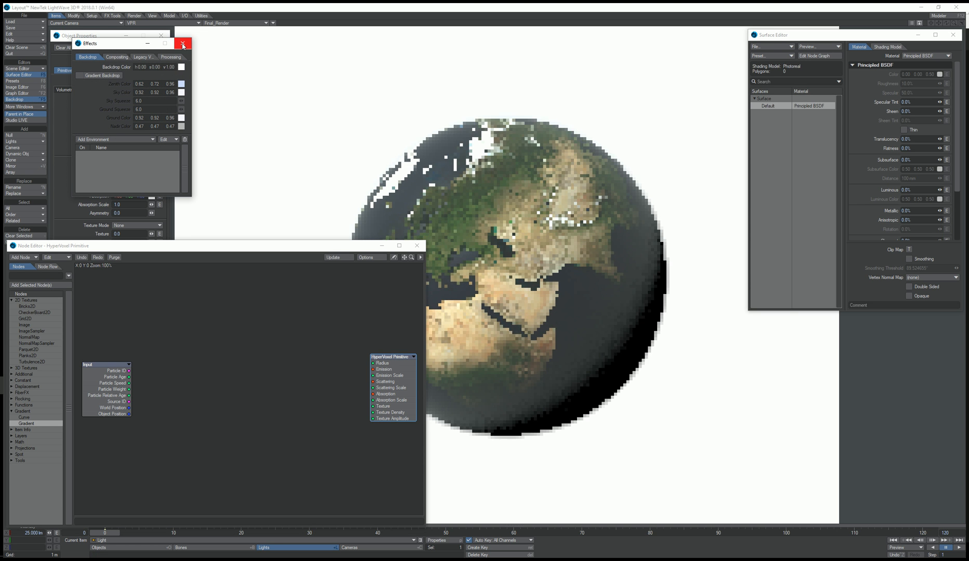
right_click(170, 68)
mouse_move(171, 67)
left_mouse_down()
mouse_move(146, 66)
mouse_move(169, 69)
left_mouse_up()
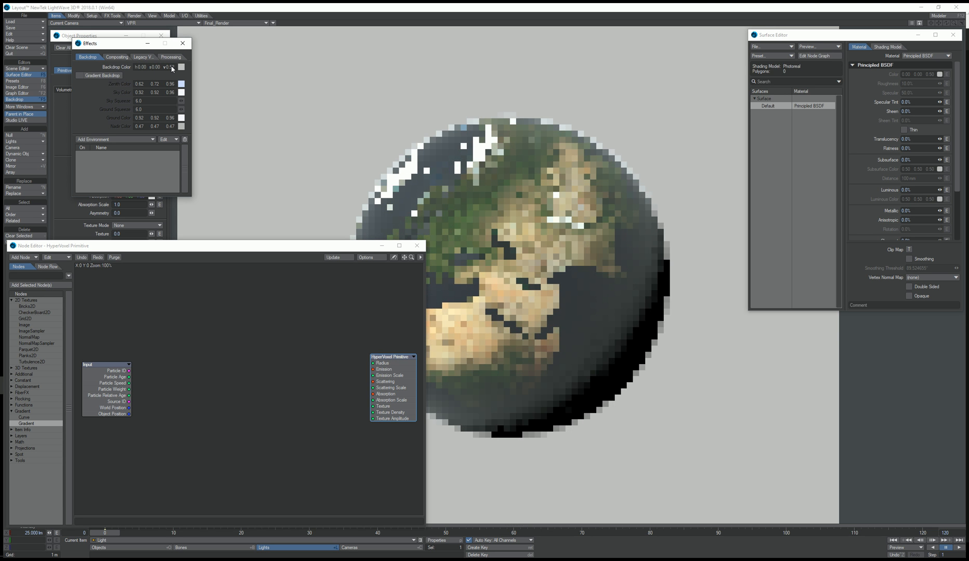
left_click(181, 45)
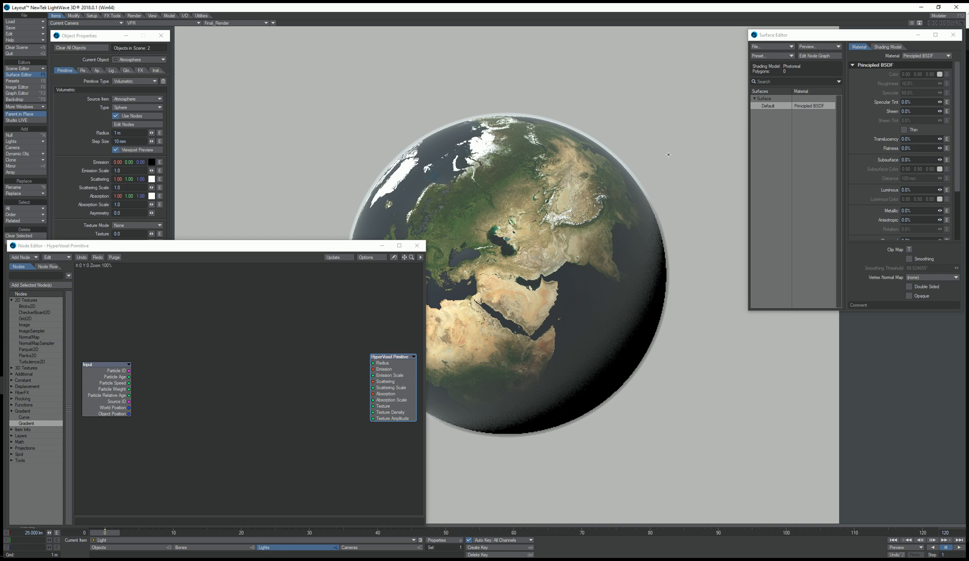
Step: Add a vector math Length node and place it beside the Input node
left_click_drag(110, 371, 107, 371)
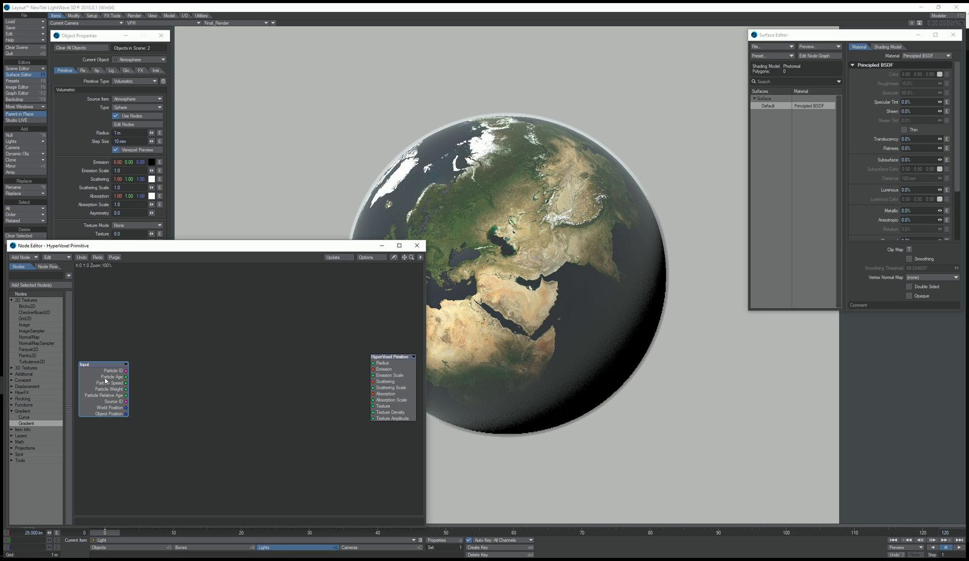
double_click(25, 441)
scroll(37, 458, "down", 2)
scroll(38, 436, "down", 7)
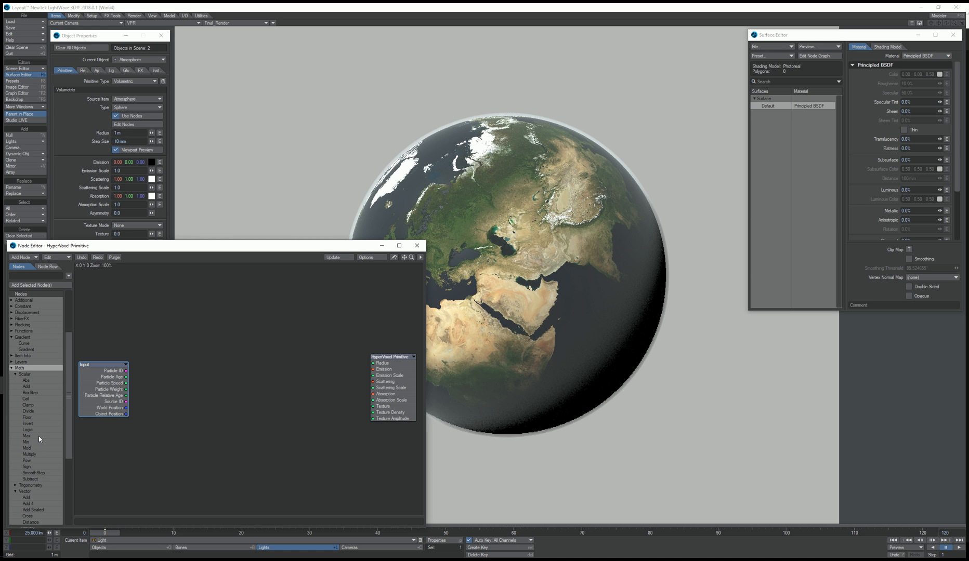
double_click(37, 461)
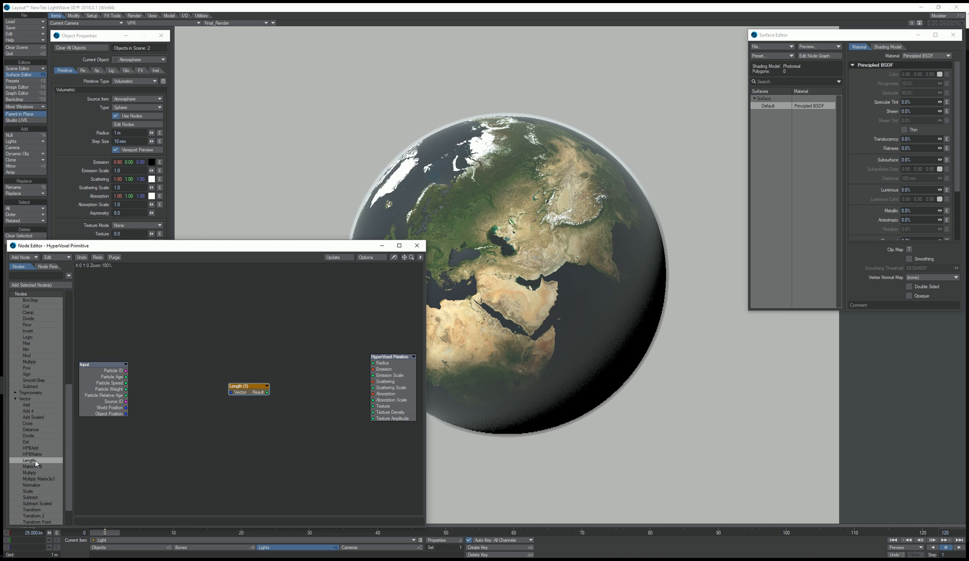
left_click_drag(245, 389, 169, 395)
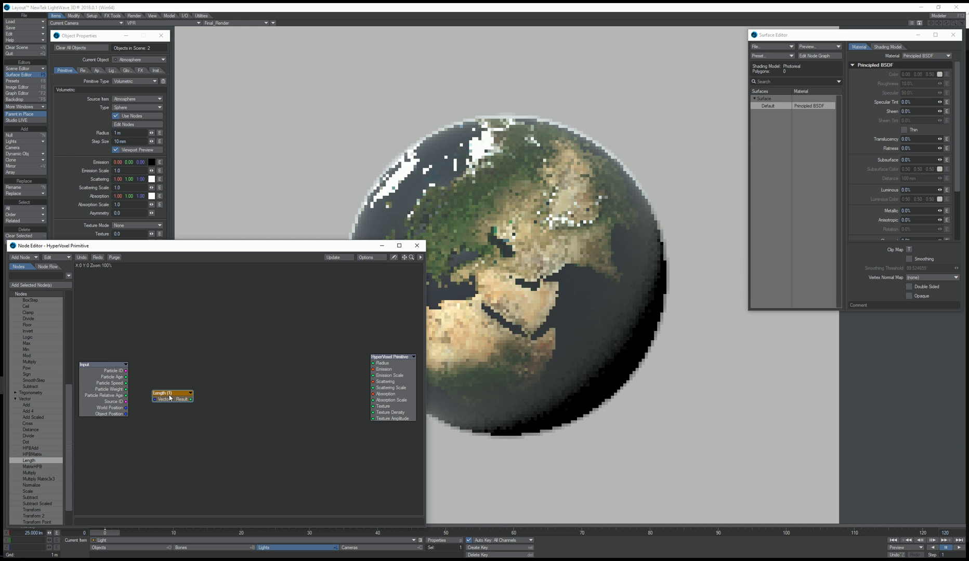
Step: Add a Gradient node and position it just after the Length node
scroll(43, 387, "up", 4)
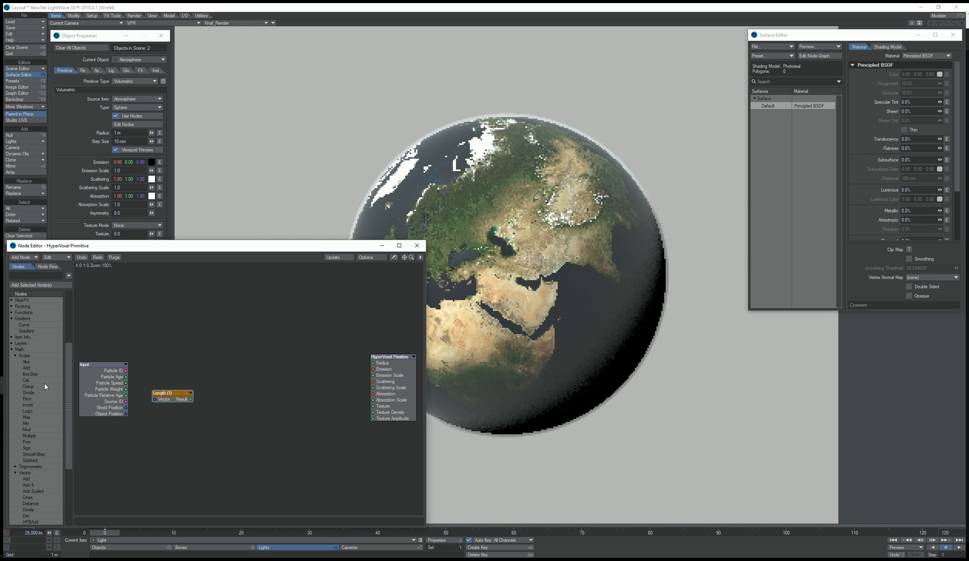
double_click(34, 332)
left_click_drag(254, 375, 236, 378)
left_click(175, 399)
left_click_drag(175, 399, 169, 399)
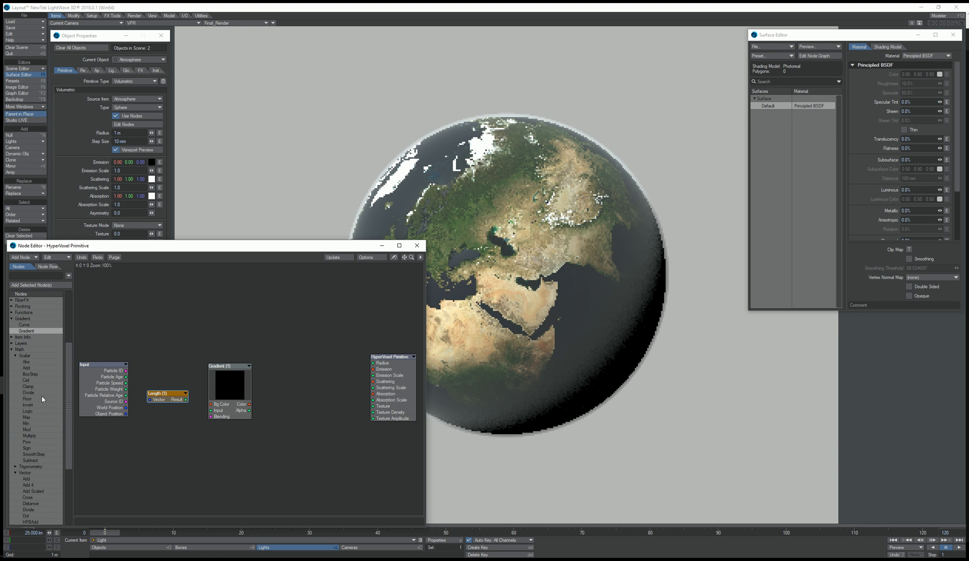
Step: Add scalar Pow and Multiply nodes and line them up between the Gradient and HyperVoxel Primitive nodes
scroll(42, 398, "down", 2)
double_click(27, 405)
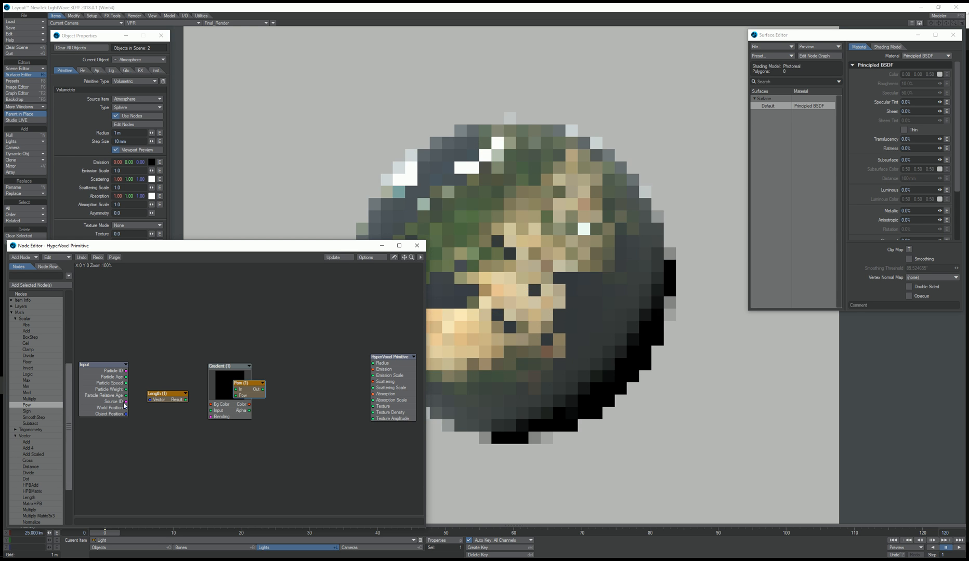
left_click_drag(259, 387, 392, 381)
double_click(37, 399)
left_click_drag(334, 387, 338, 394)
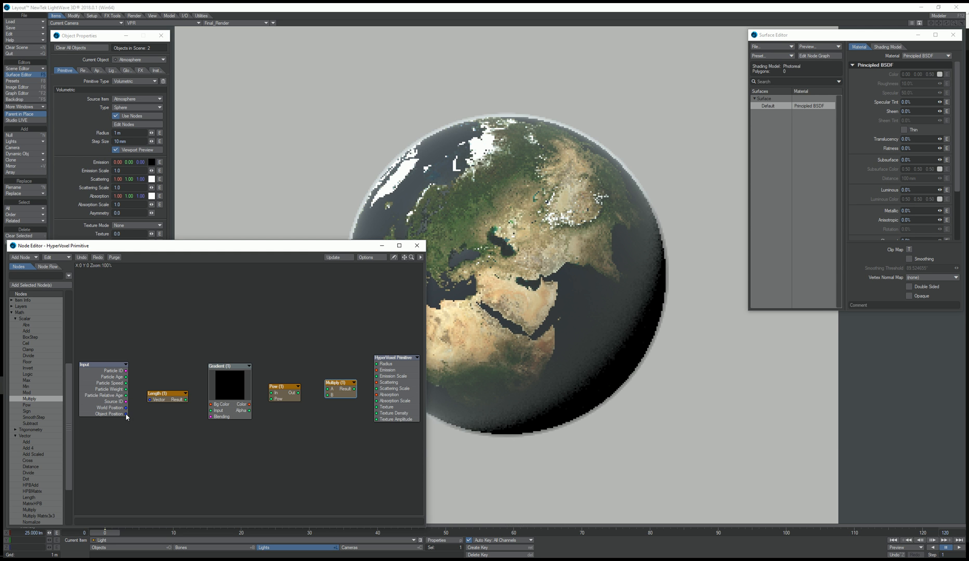
Step: Connect the Input node's Object Position to the Length node's Vector, and the Length Result to the Gradient's Input
left_click_drag(125, 414, 157, 401)
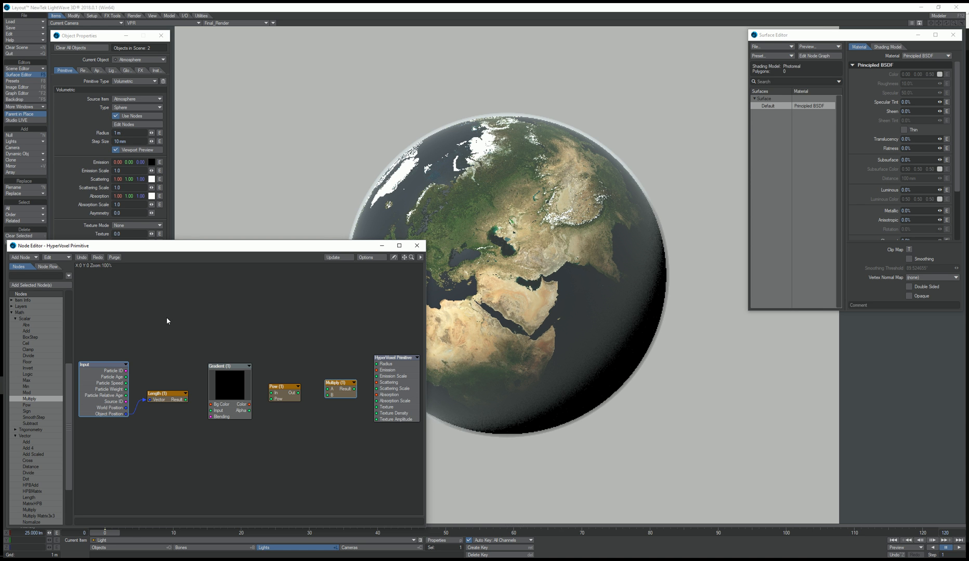
left_click(226, 383)
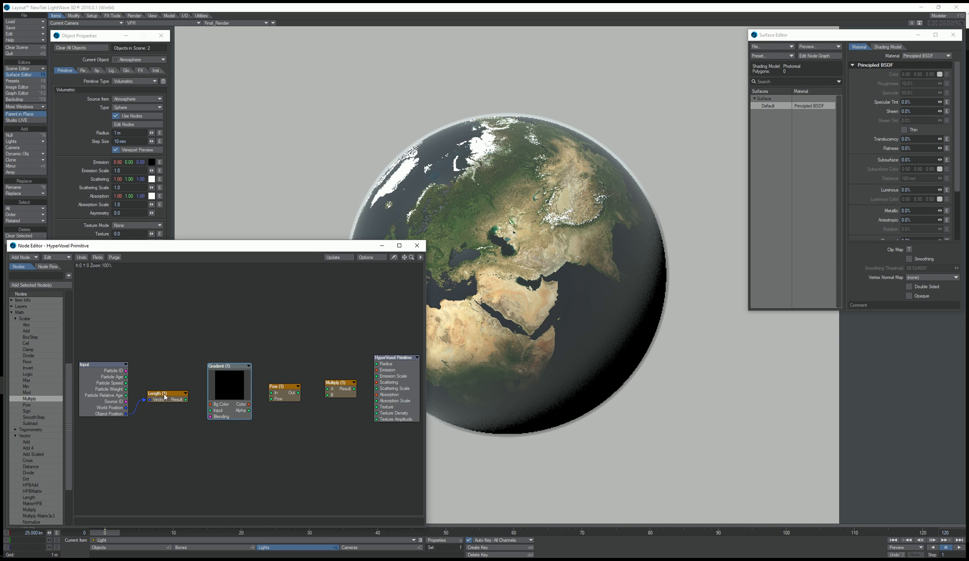
left_click_drag(164, 397, 165, 397)
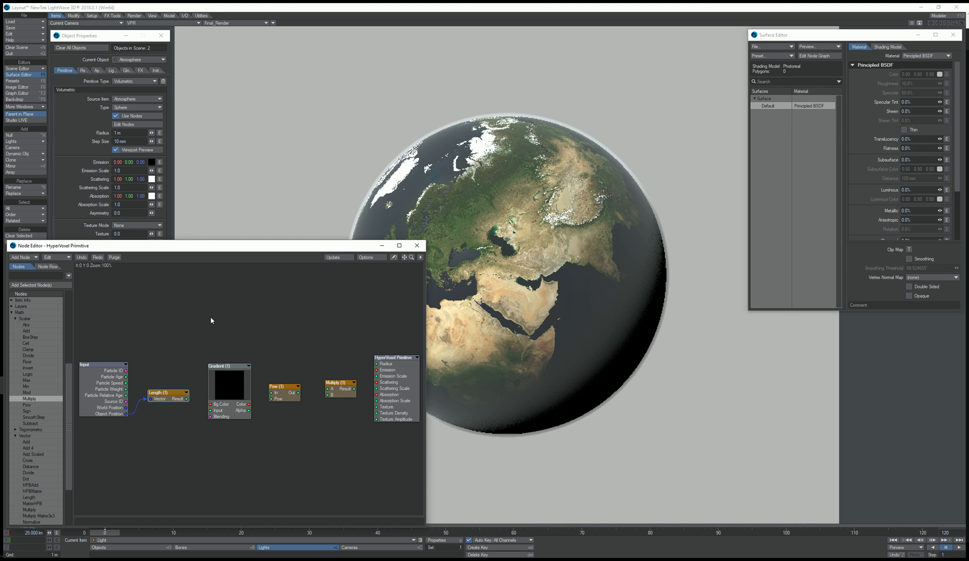
left_click_drag(169, 399, 170, 398)
left_click_drag(189, 399, 219, 414)
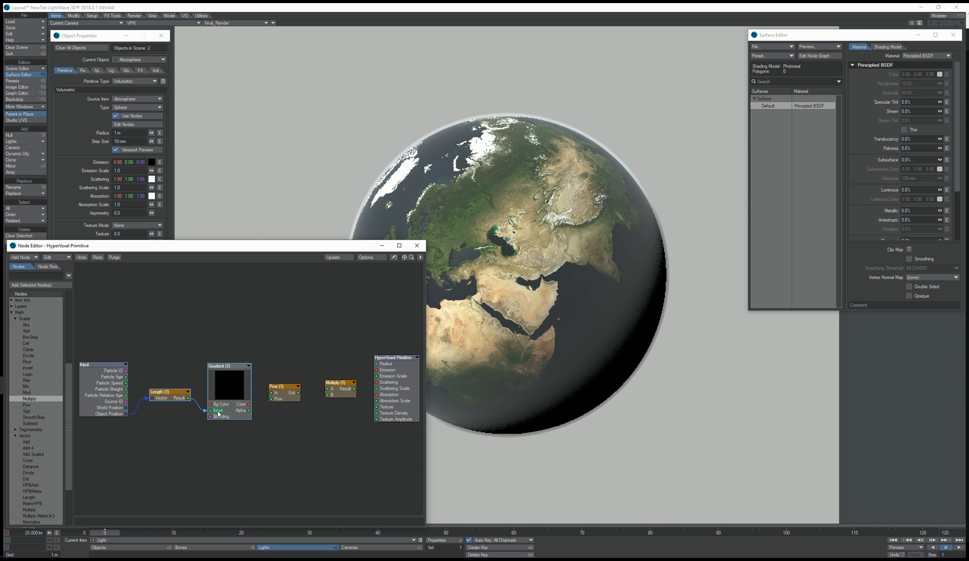
Step: Open the Gradient node's settings and set the color of Key (1) to white
double_click(231, 381)
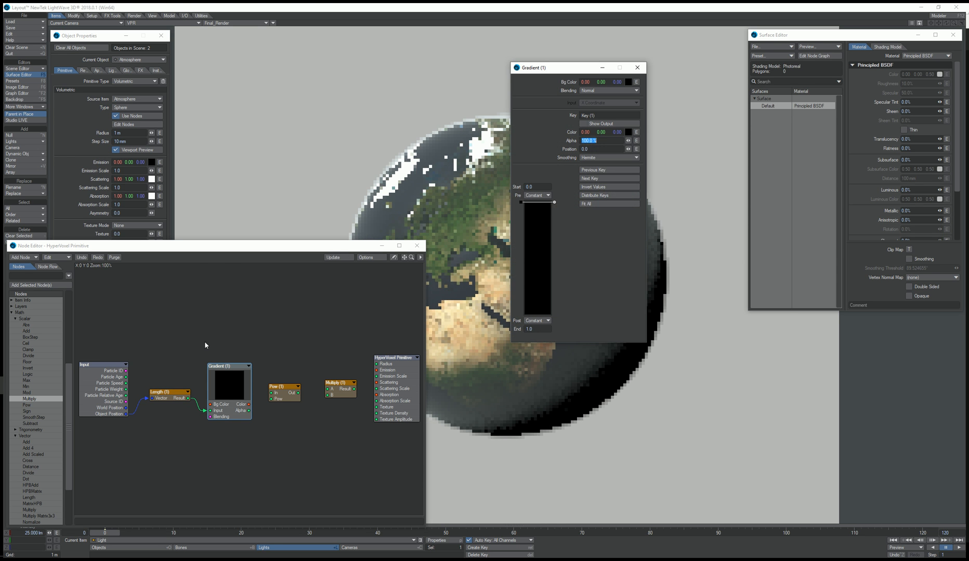
left_click_drag(561, 66, 233, 61)
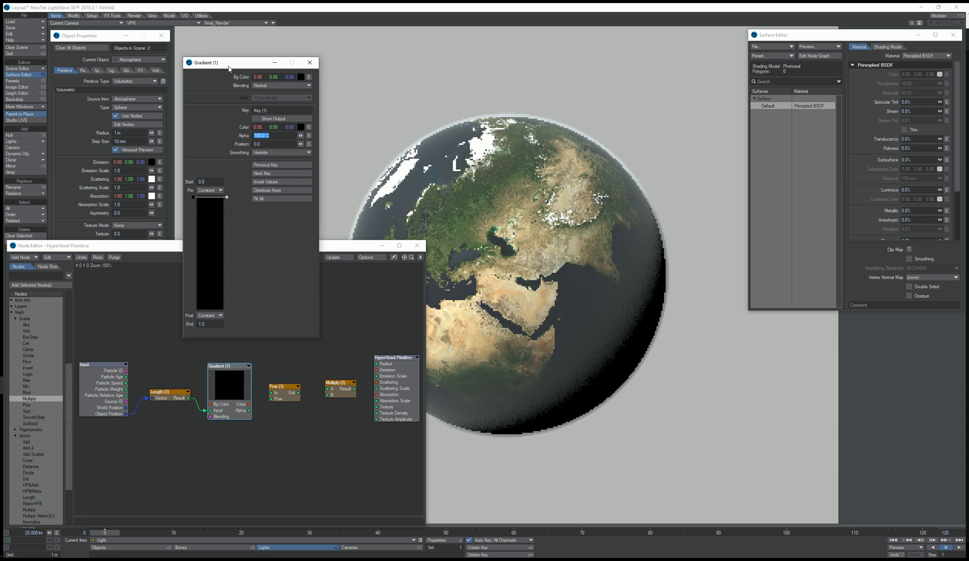
left_click_drag(300, 128, 302, 127)
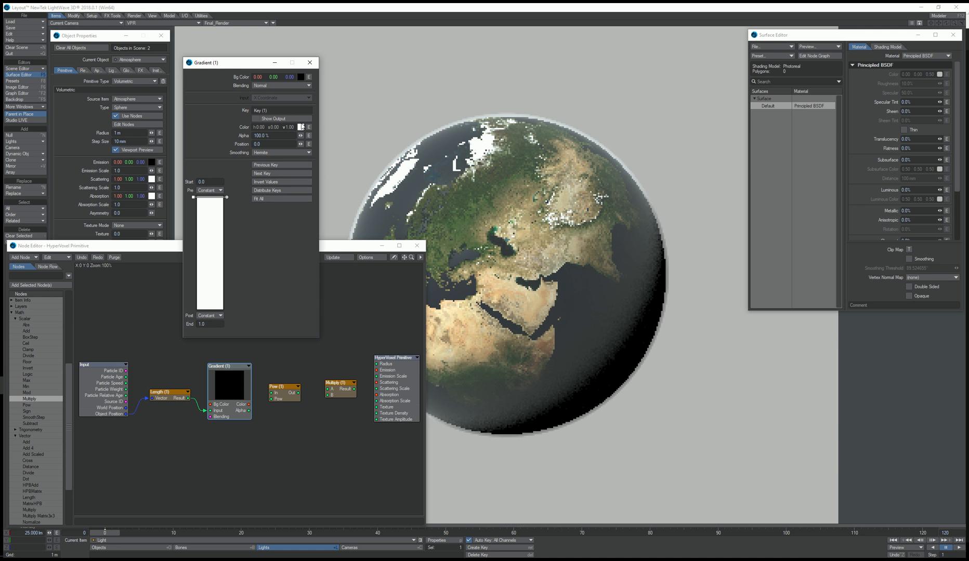
Step: Set the gradient's Key (1) smoothing to Linear and add a second key with Linear smoothing at position 0.98
left_click(270, 154)
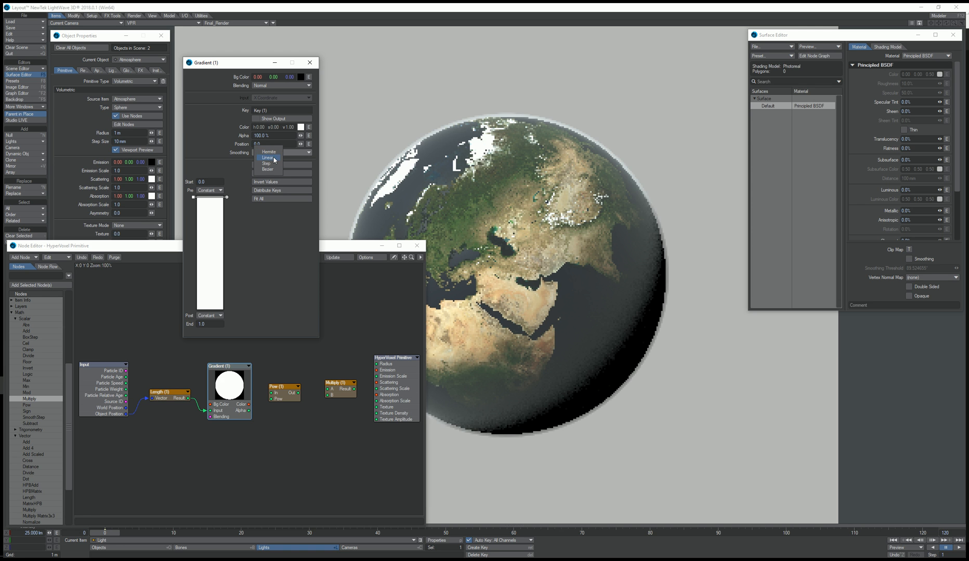
left_click(274, 158)
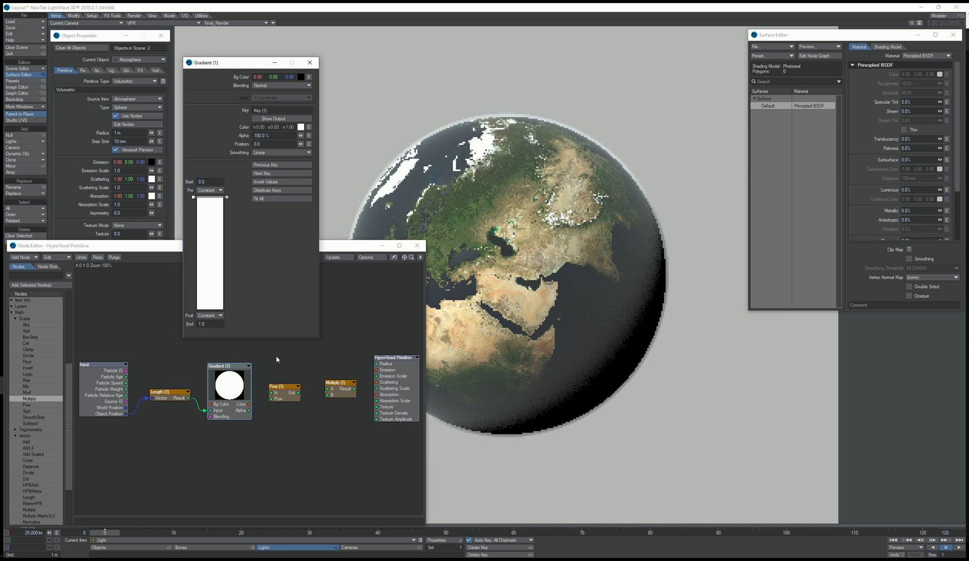
left_click(210, 255)
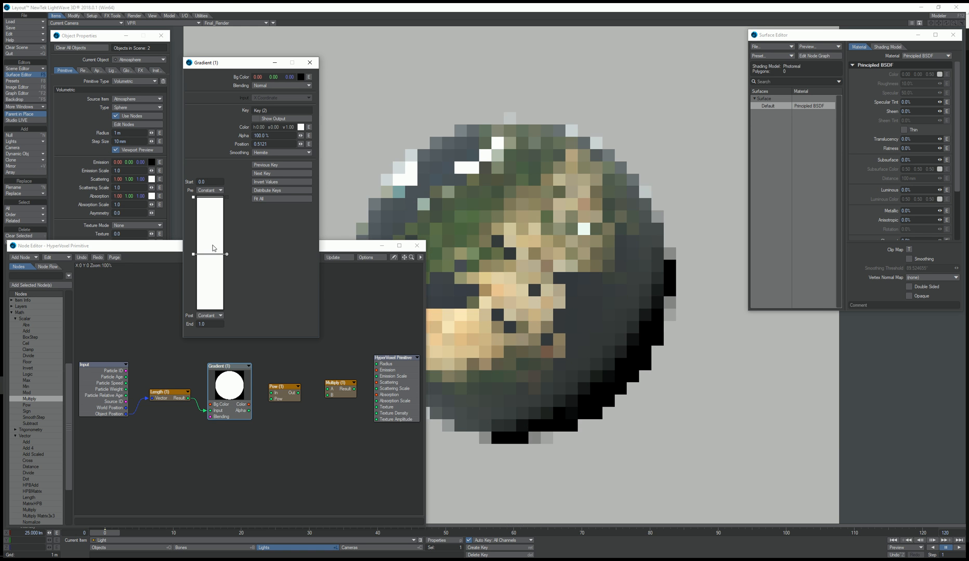
left_click(280, 152)
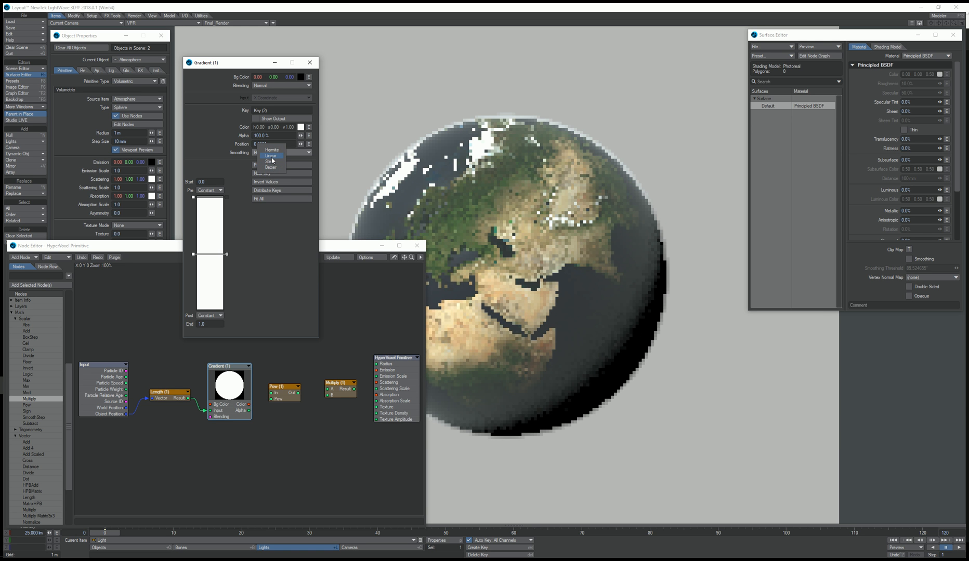
left_click(270, 155)
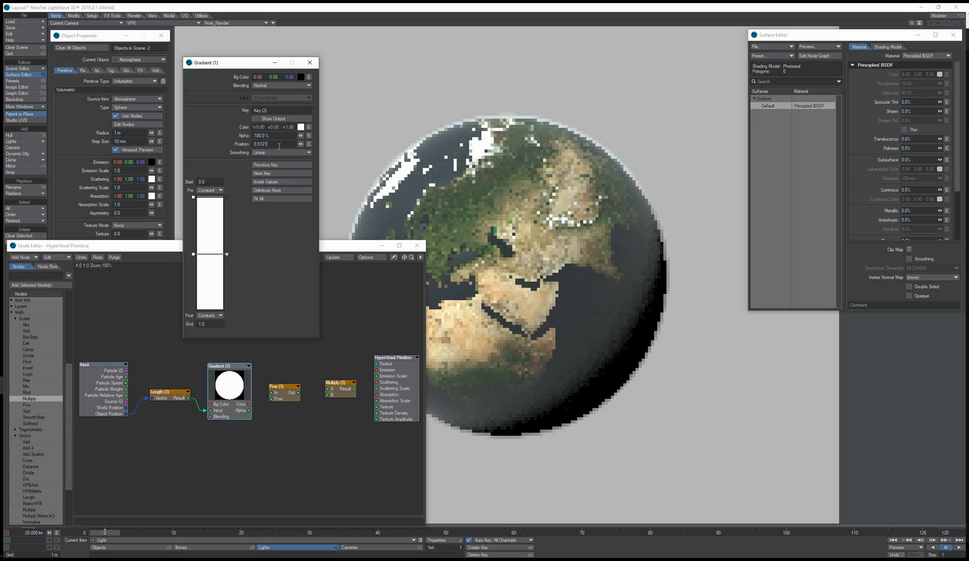
key("BackSpace")
key("BackSpace")
key("BackSpace")
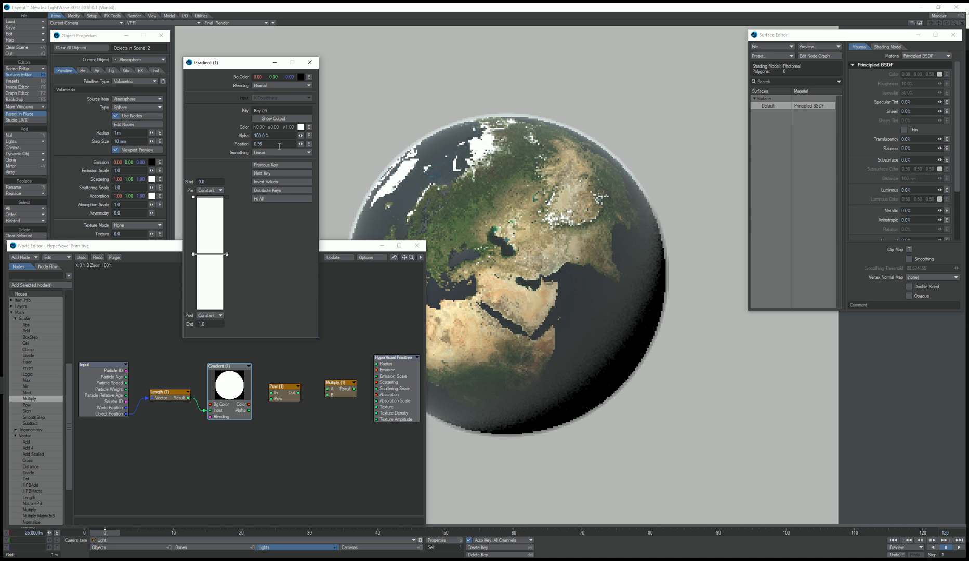
key("Return")
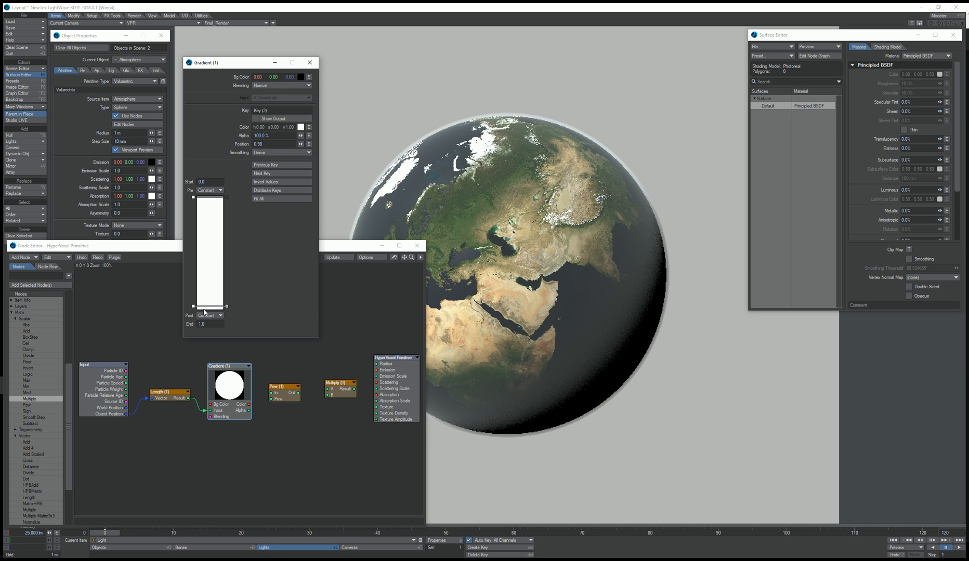
Step: Add a third gradient key at position 1.0 with black color and Linear smoothing
left_click(205, 313)
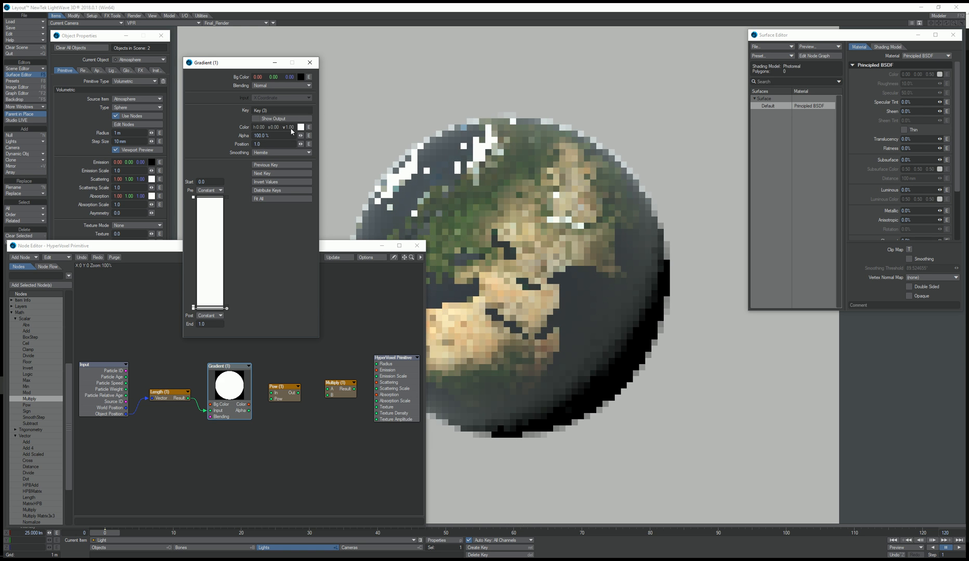
left_click_drag(288, 127, 224, 126)
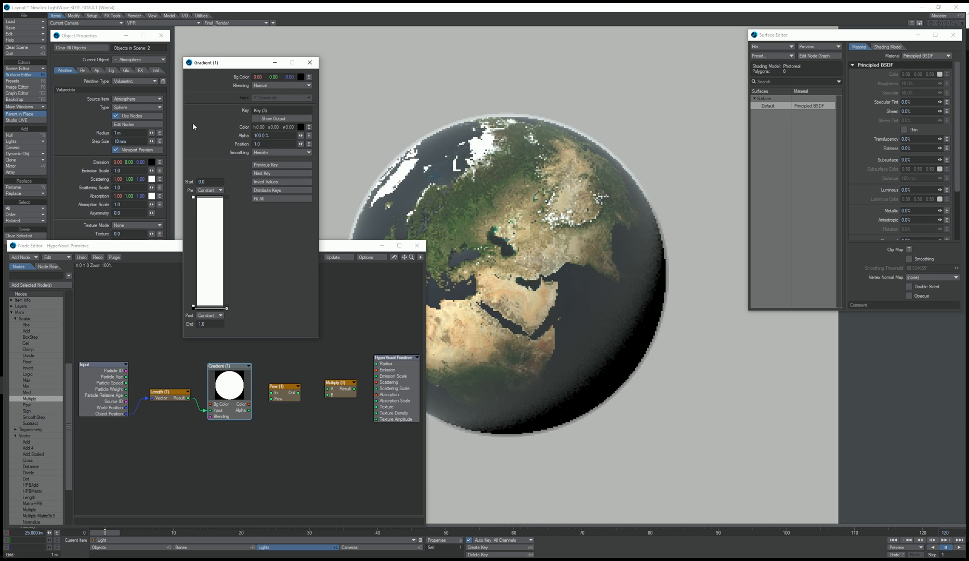
left_click(268, 152)
left_click(268, 159)
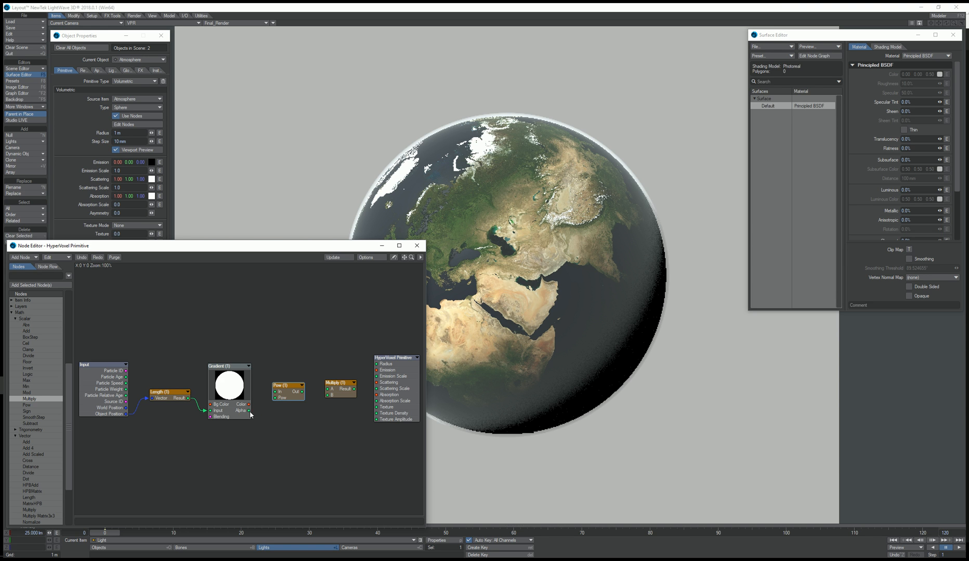
Step: Connect the Gradient's Color to Pow In, Pow Out to Multiply A, and the Multiply Result to Scattering Scale
left_click_drag(249, 409, 280, 395)
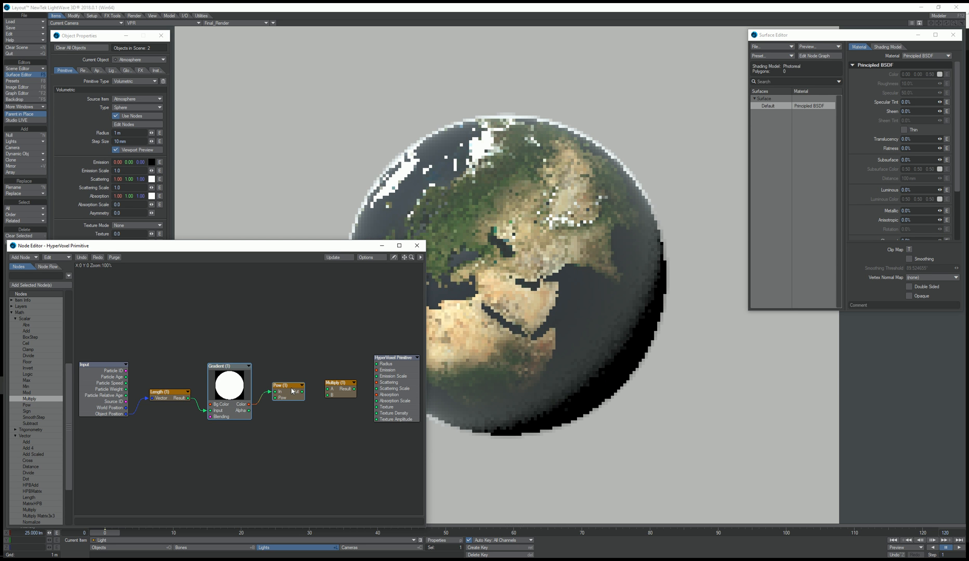
left_click_drag(302, 392, 377, 390)
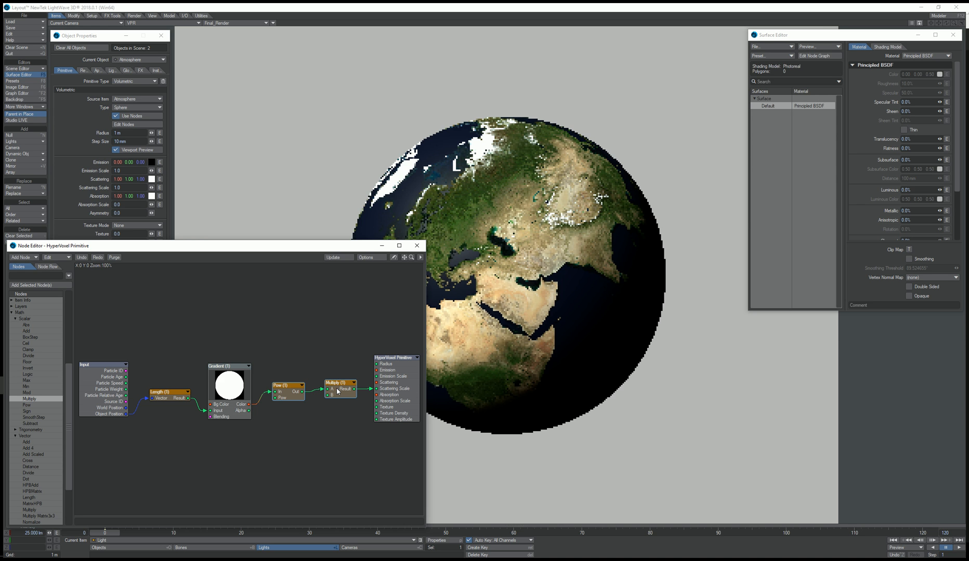
Step: Set the Multiply node's B value to 1.0 and the Pow node's Pow value to 8.0
double_click(338, 391)
left_click(260, 78)
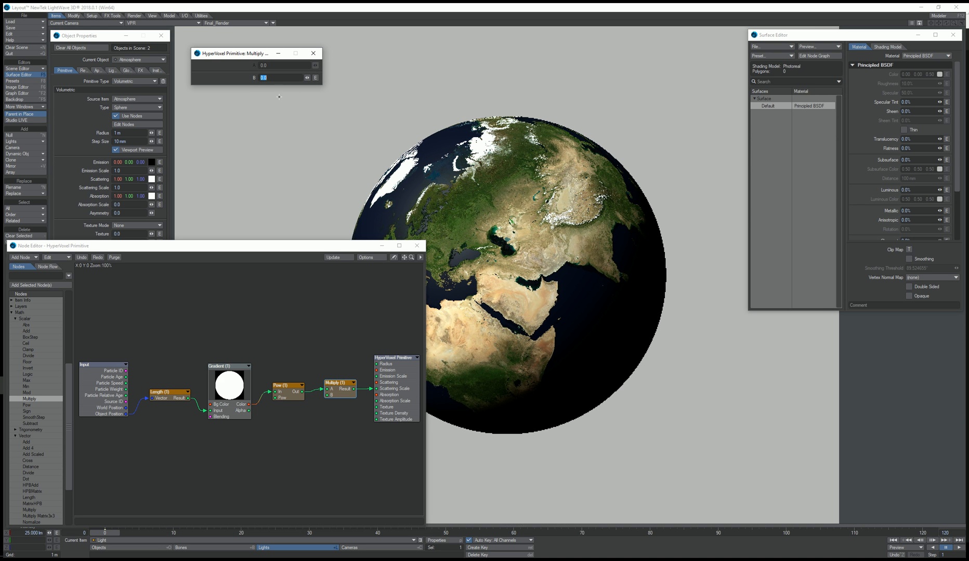
type("1")
key("Return")
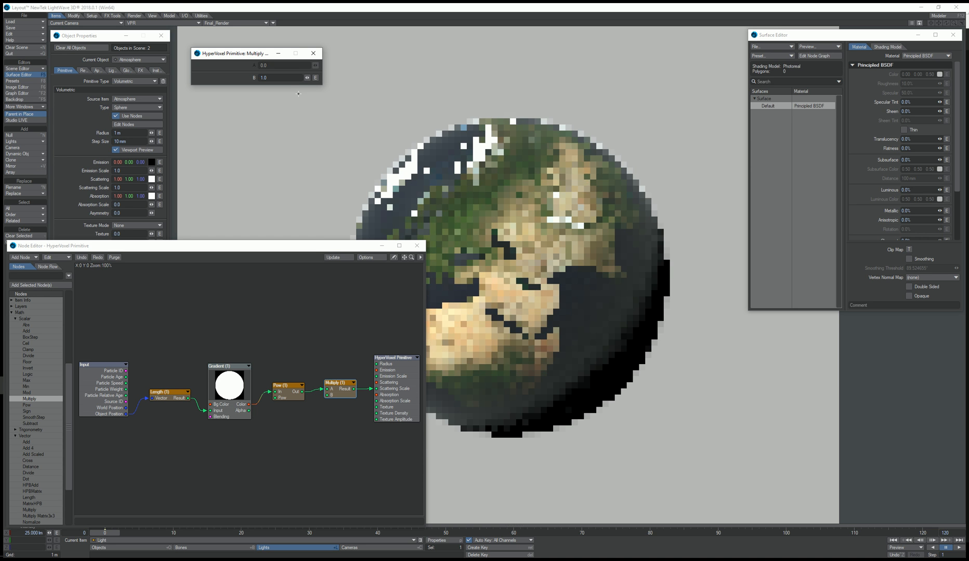
left_click(313, 53)
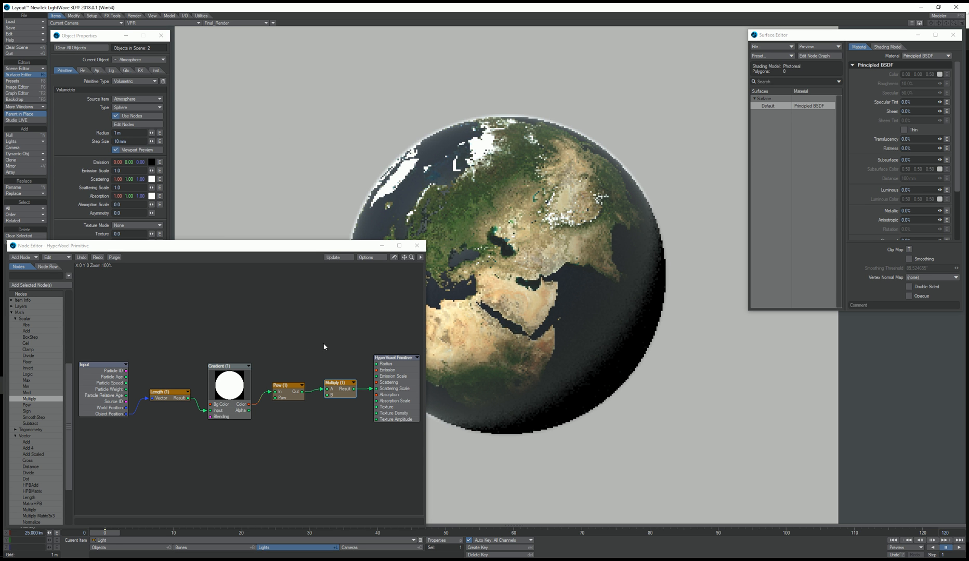
double_click(285, 395)
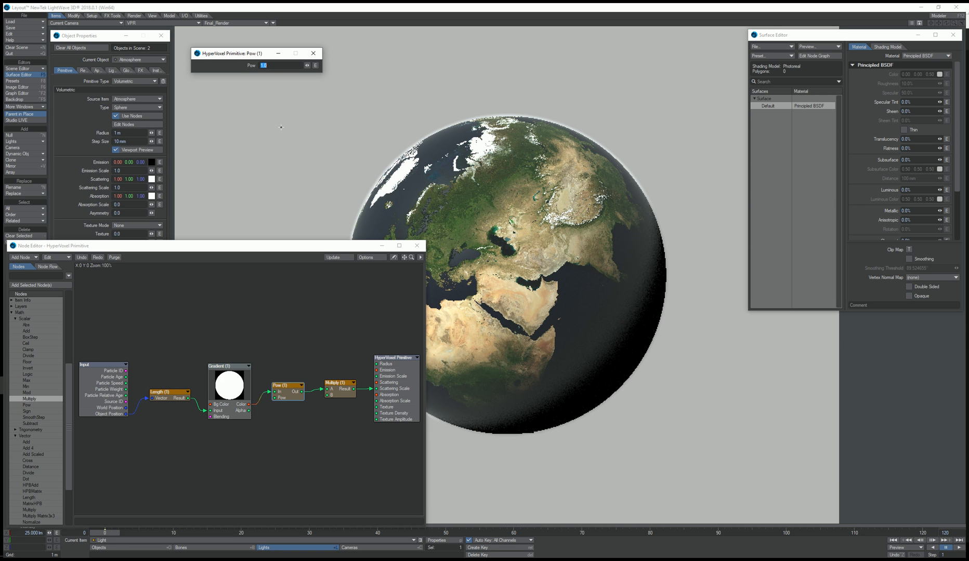
type("8")
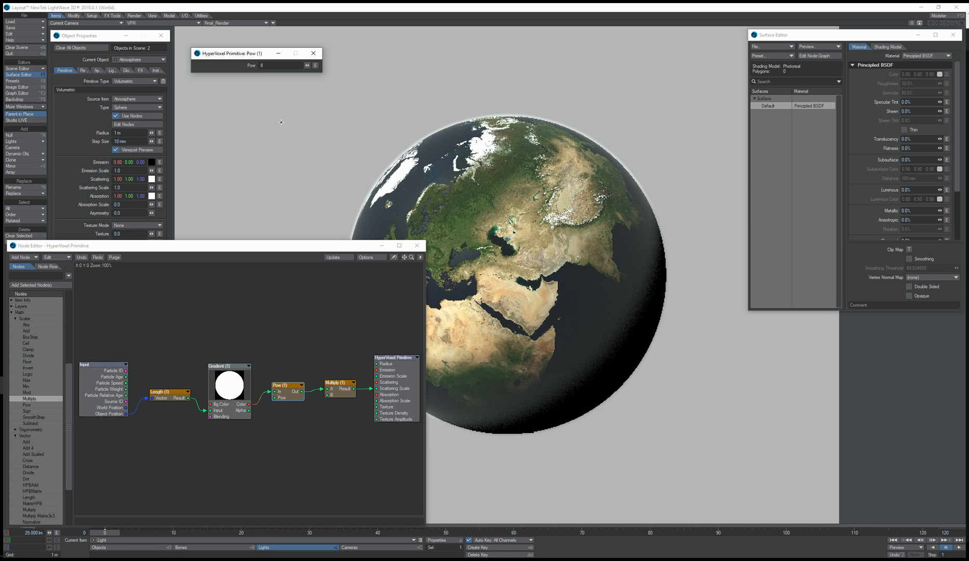
key("Return")
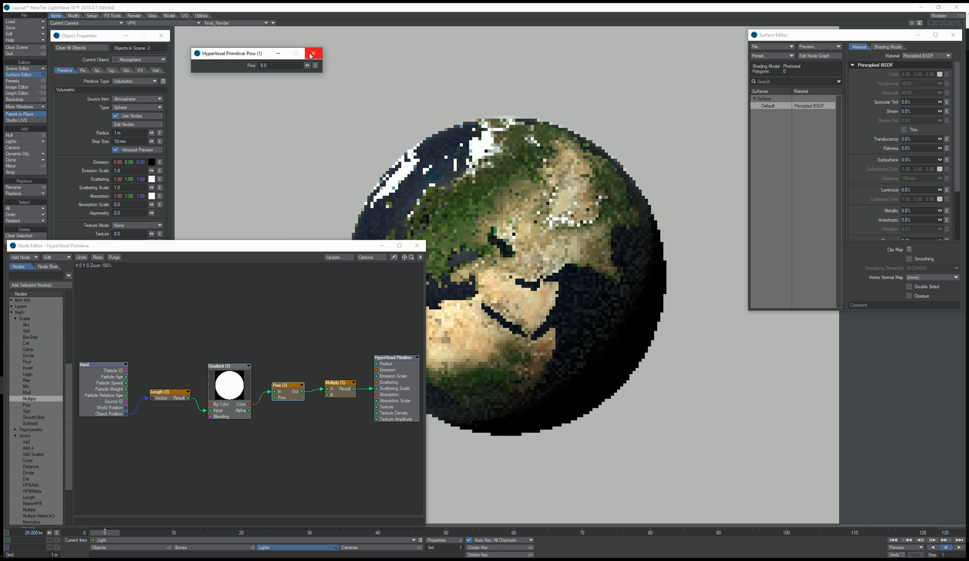
left_click(311, 55)
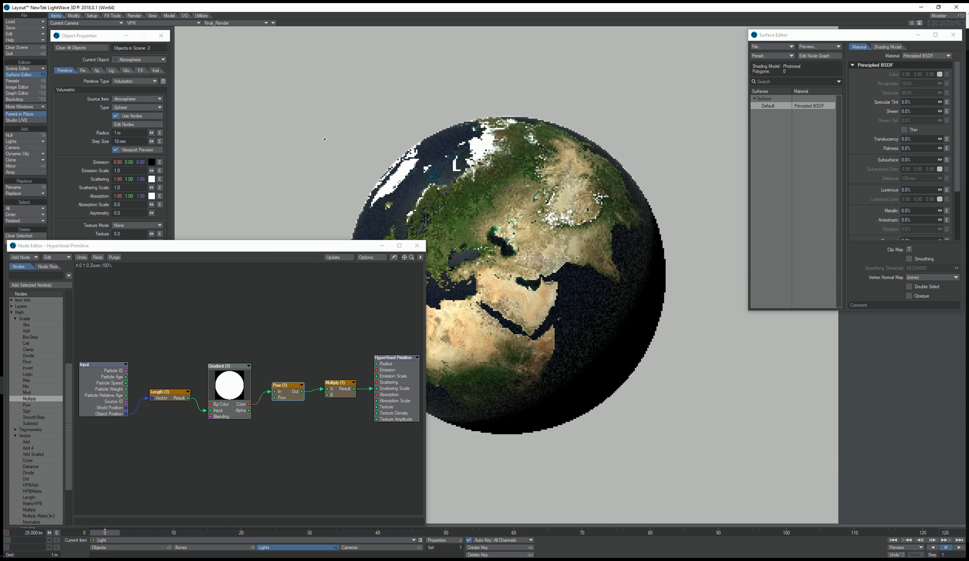
Step: Open the backdrop settings and set the Backdrop Color to black
left_click_drag(281, 247, 280, 236)
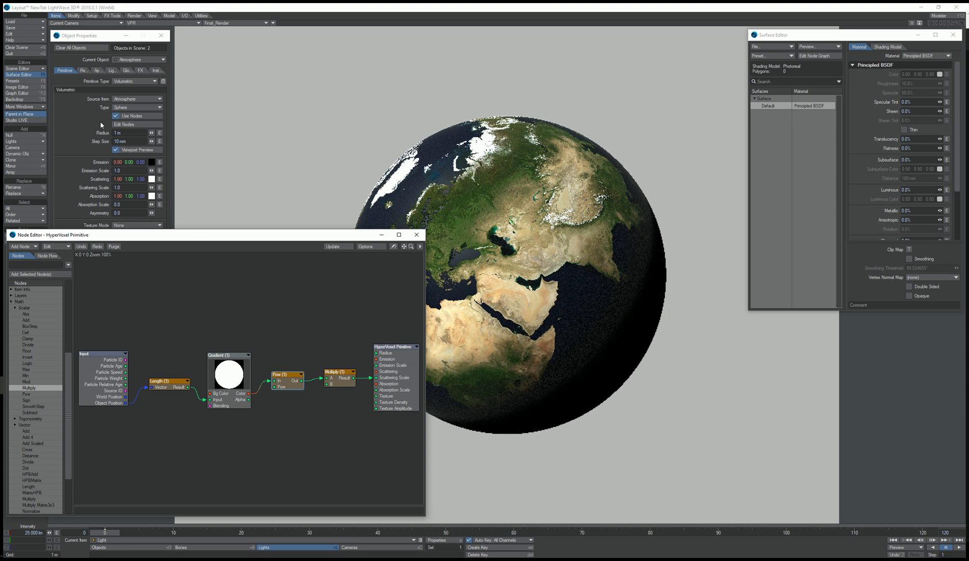
left_click(24, 101)
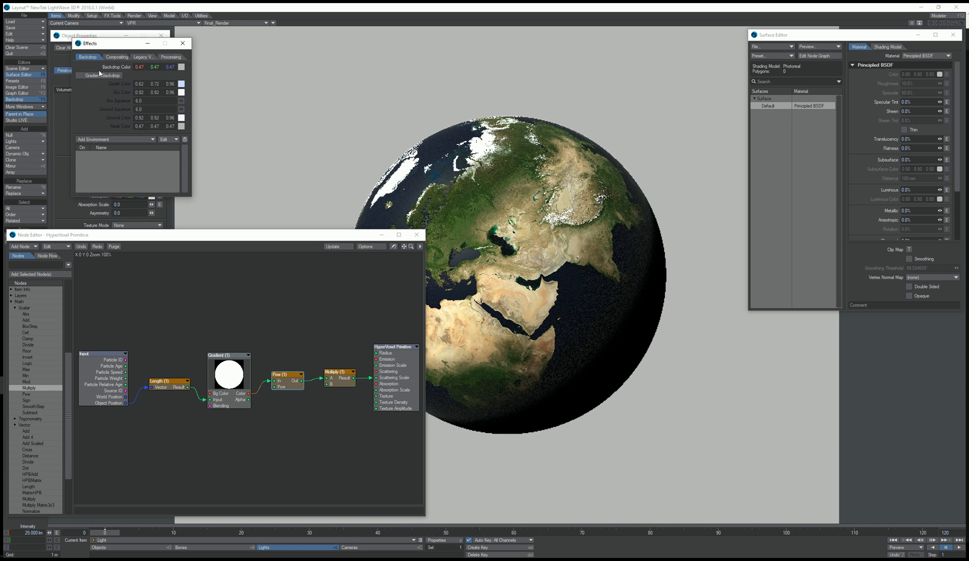
right_click(169, 68)
left_click_drag(168, 68, 122, 68)
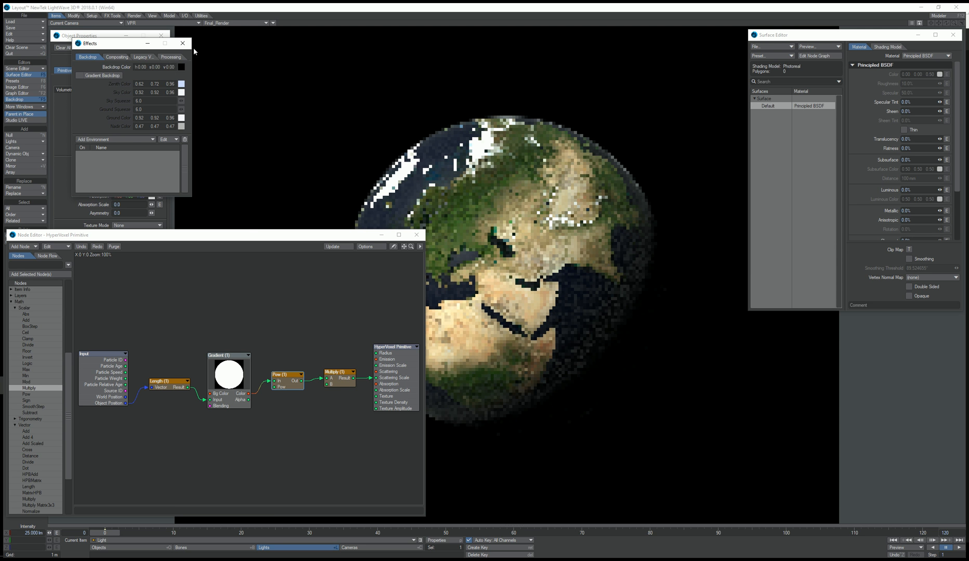
left_click(182, 43)
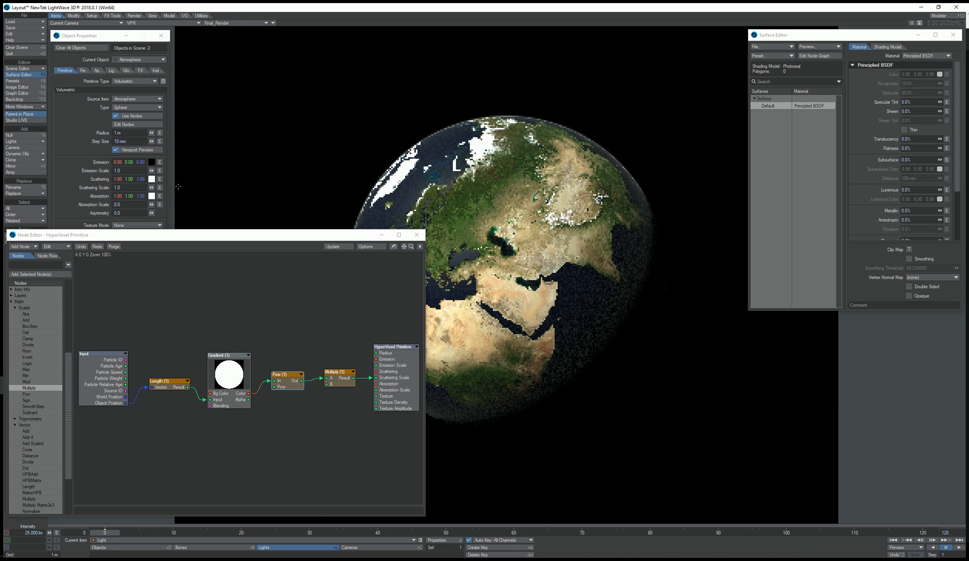
Step: Set the atmosphere volumetric's Step Size to 1 mm and shift the Multiply node slightly upward in the node network
left_click(119, 141)
key("BackSpace")
key("Return")
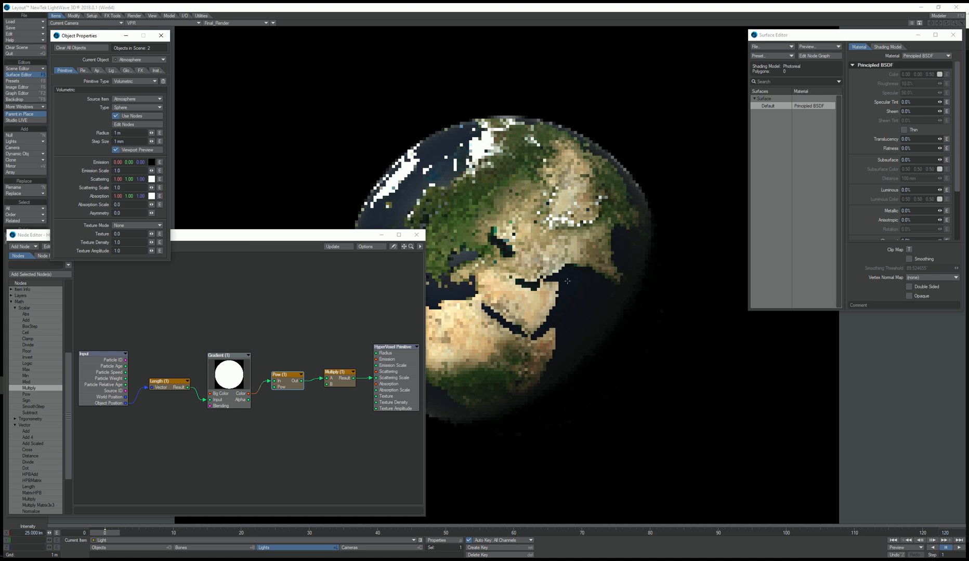
left_click(243, 239)
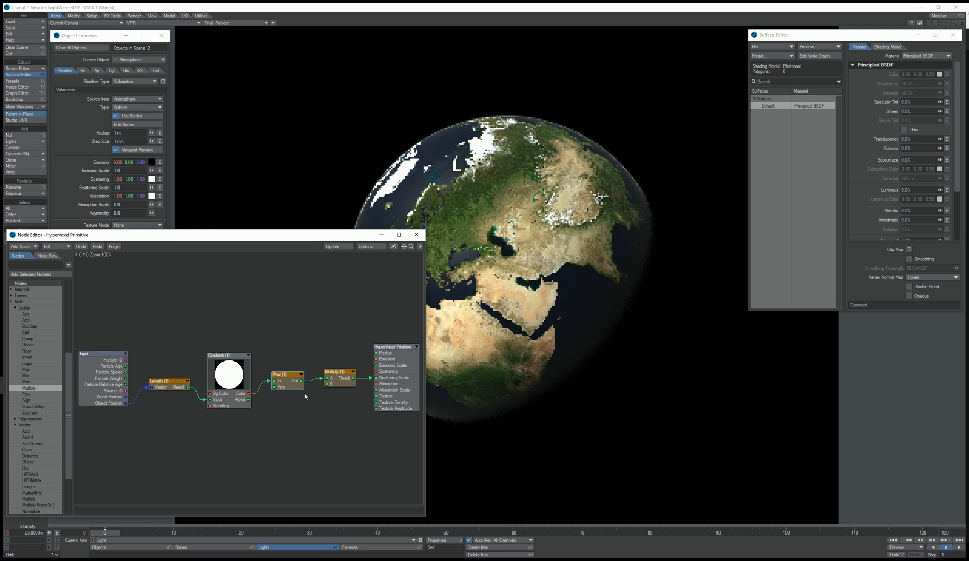
left_click_drag(335, 373, 336, 367)
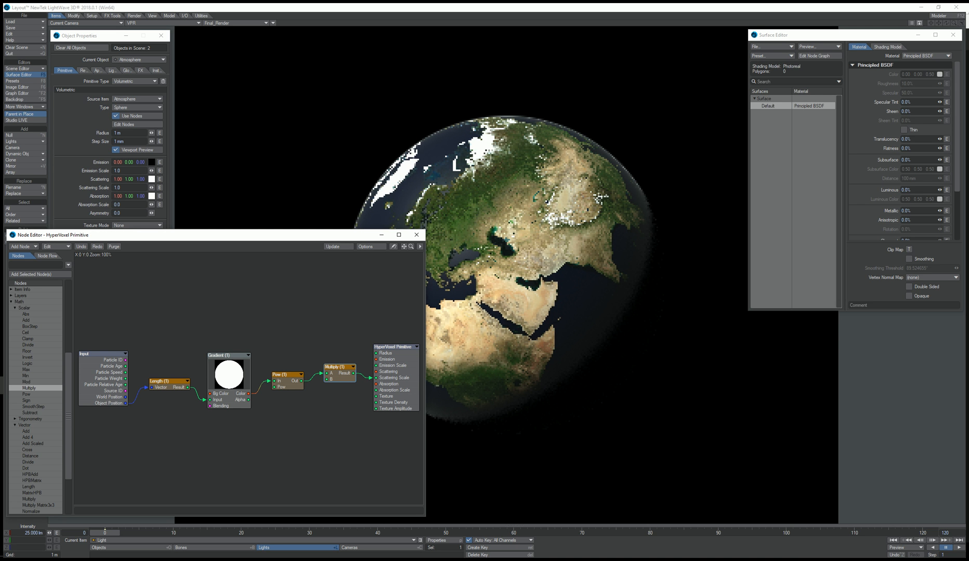
Step: Reopen the Gradient node's settings, select Key (2) and set its position to 0.98
double_click(237, 377)
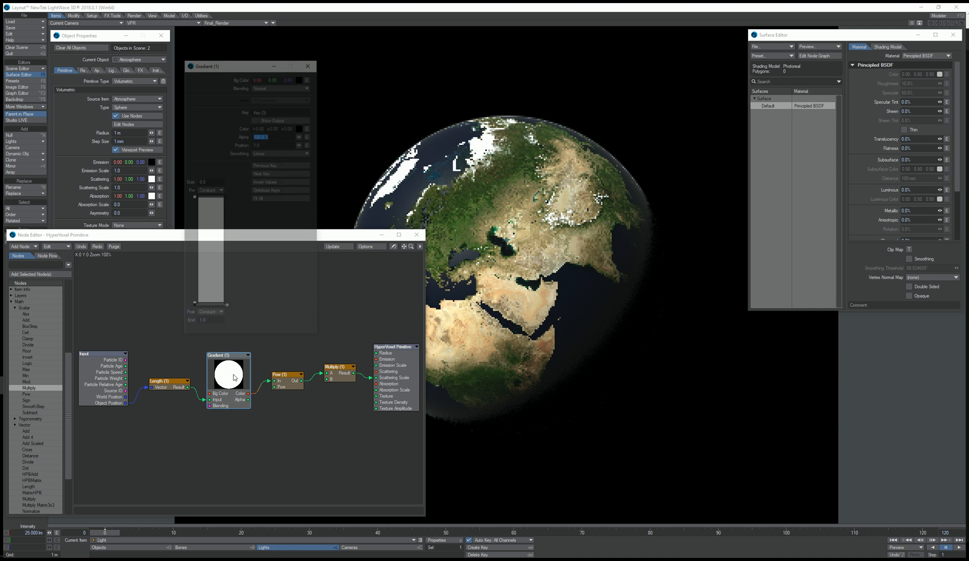
left_click(194, 311)
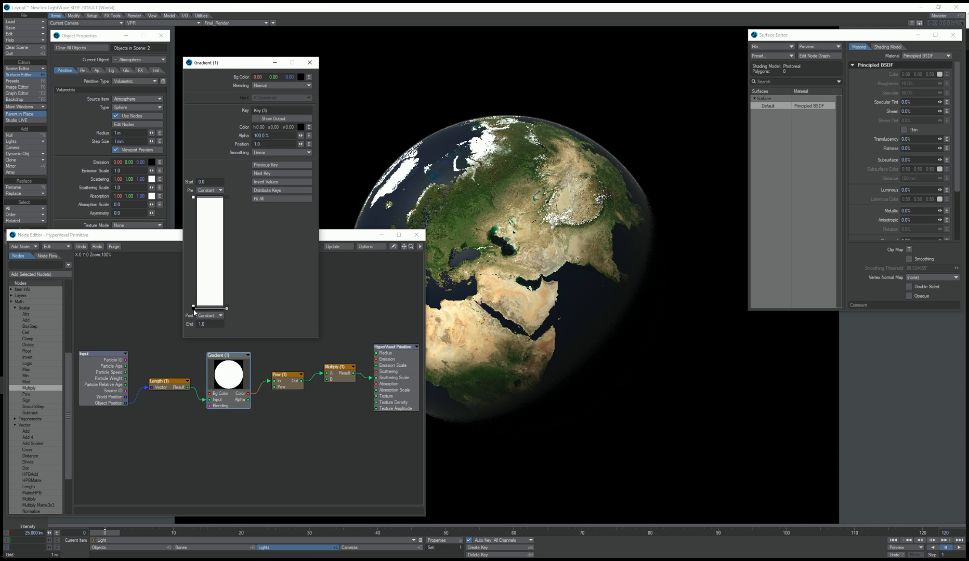
left_click(193, 305)
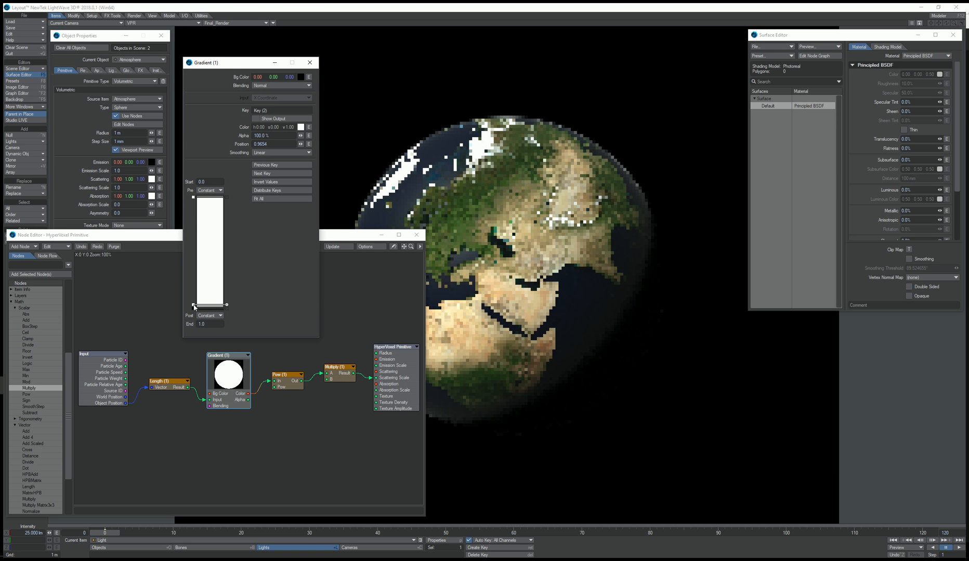
left_click(279, 145)
key("BackSpace")
key("BackSpace")
key("BackSpace")
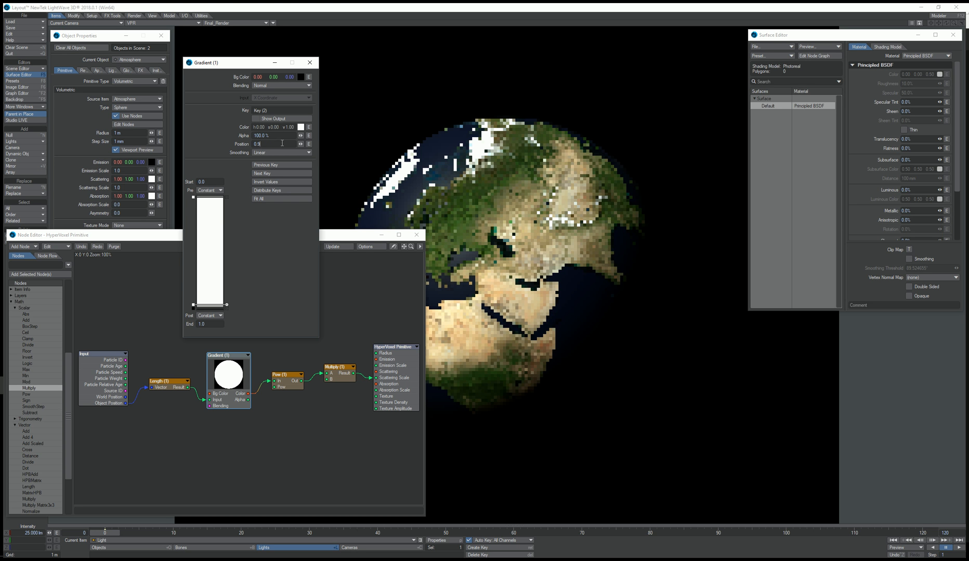
type("8")
key("Return")
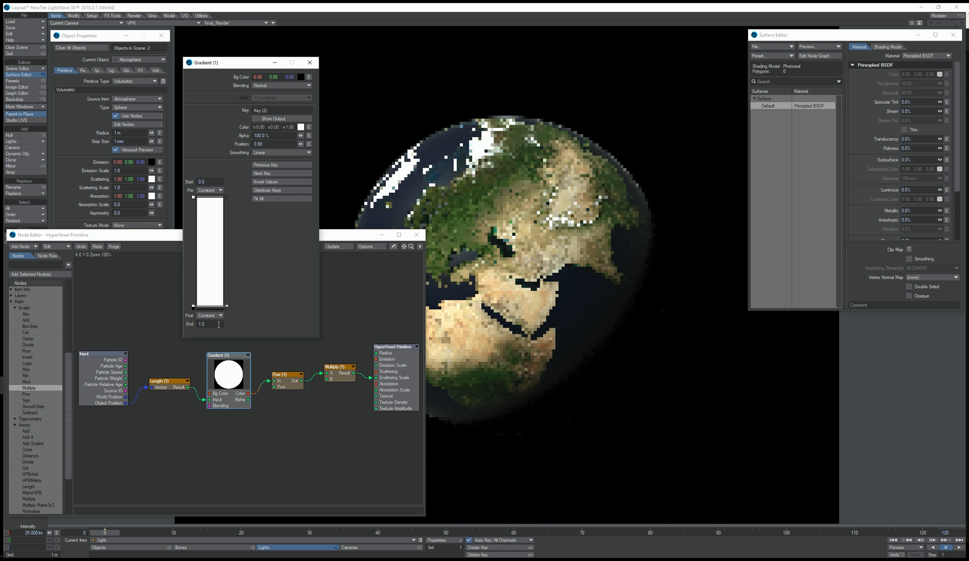
Step: Try a Start value of 0.5 for the gradient range
left_click(218, 182)
key("BackSpace")
key("BackSpace")
key("BackSpace")
type("0.5")
key("Return")
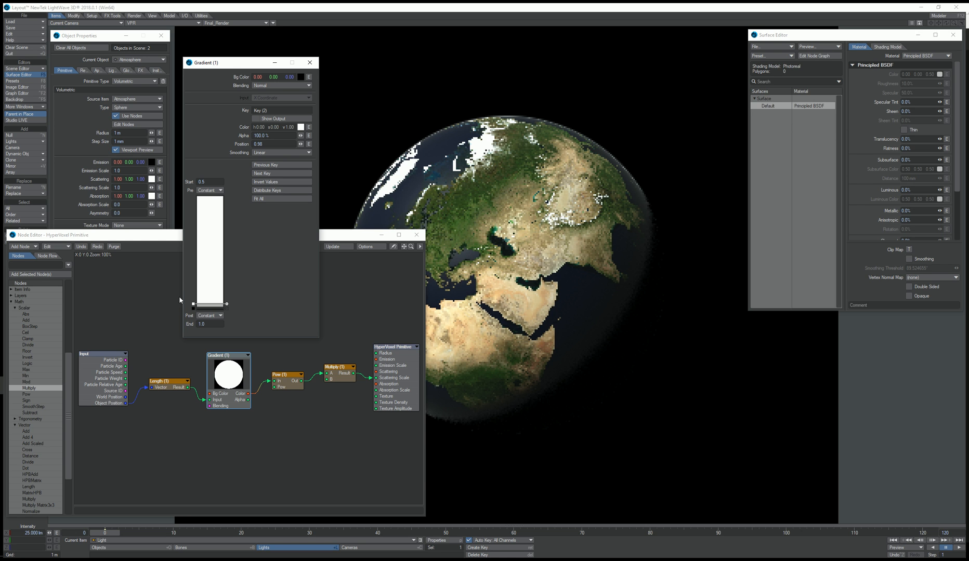
Step: Set the gradient's Start value back to 0.0, check its first two keys and close the gradient settings
left_click(197, 307)
left_click_drag(212, 182, 170, 181)
type("0")
key("Return")
left_click(194, 199)
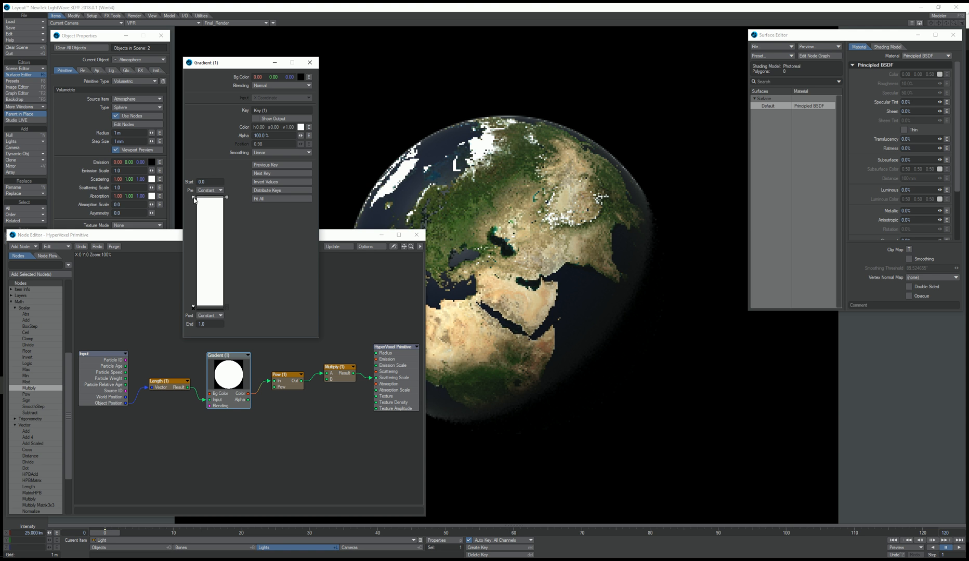
left_click(197, 307)
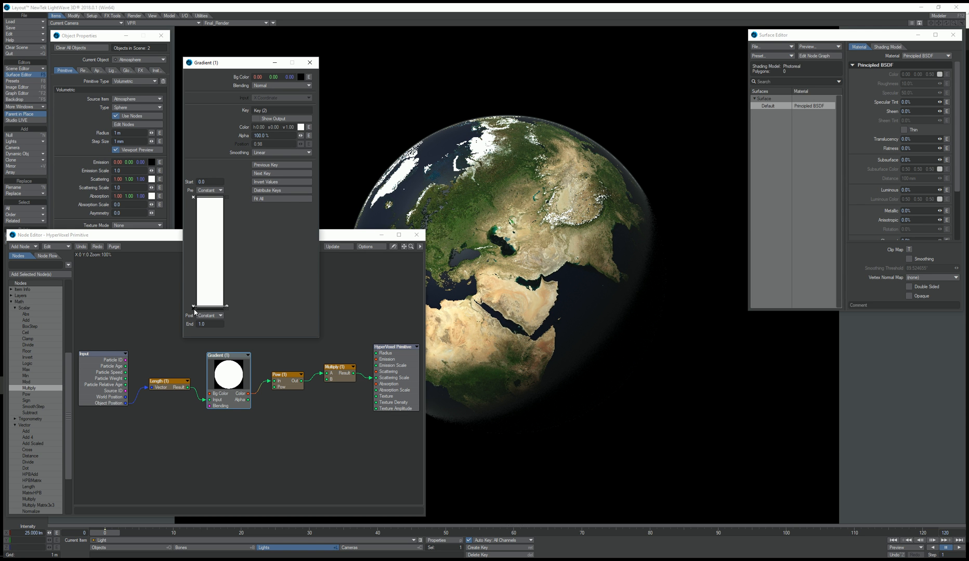
left_click(310, 62)
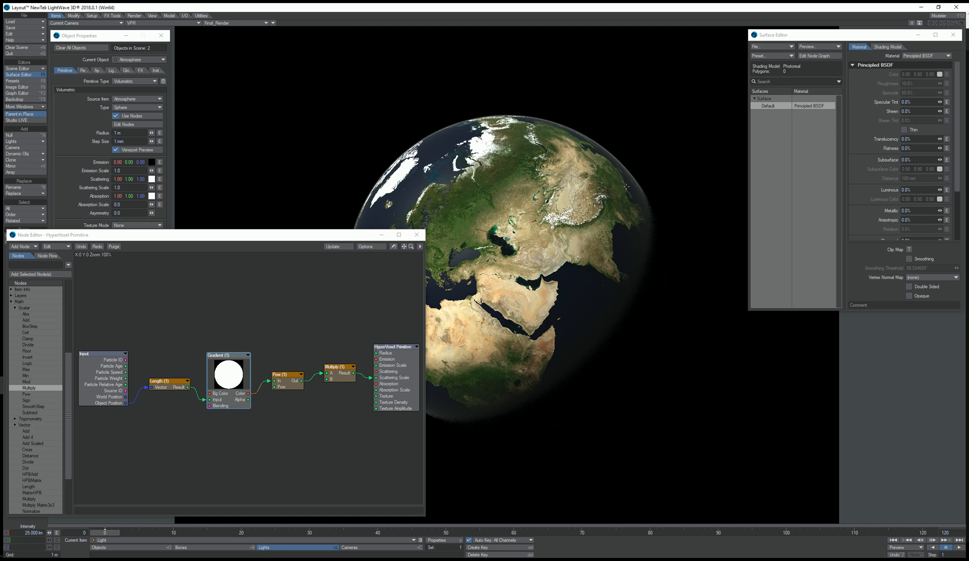
Step: Try an exponent of 4.0 in the atmosphere network's Pow node
double_click(284, 384)
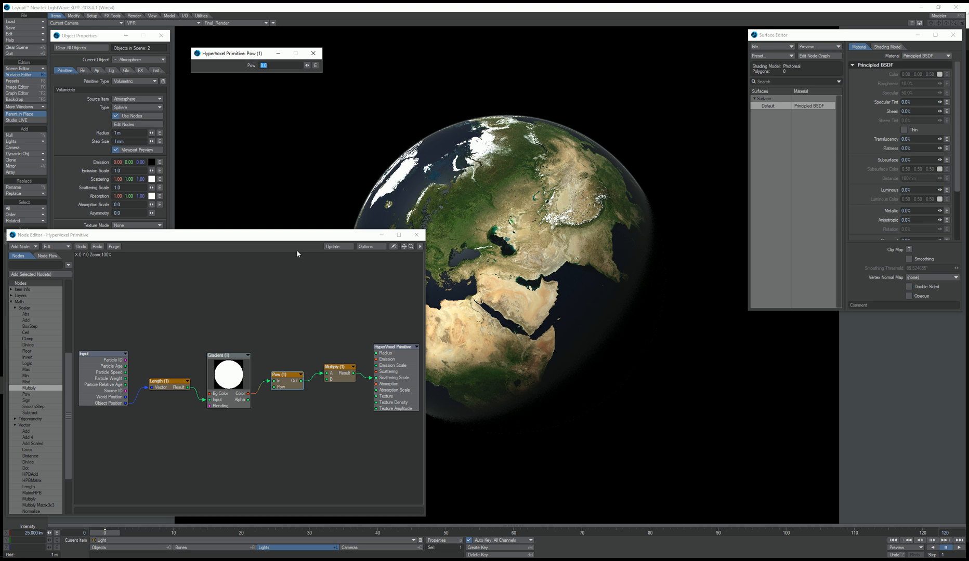
type("4")
key("Return")
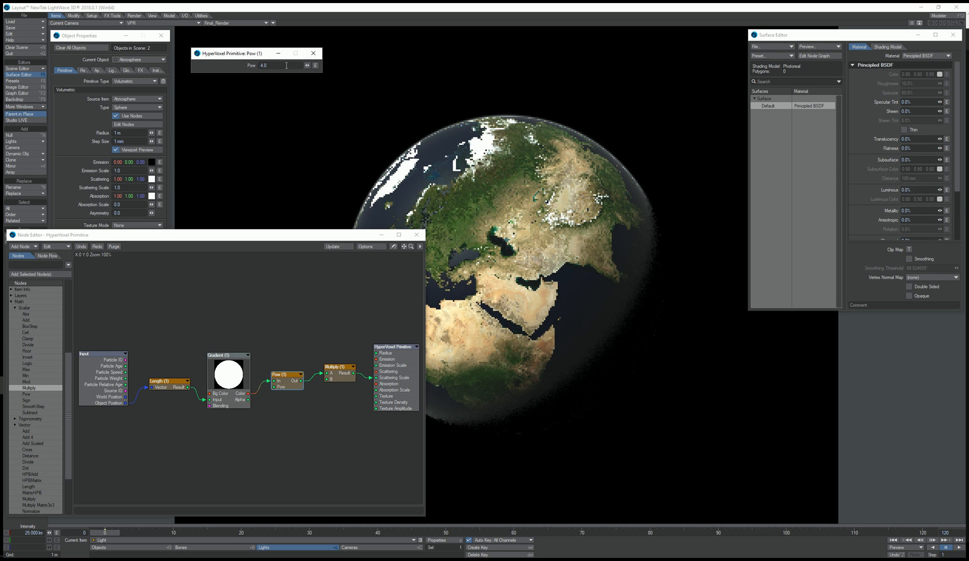
Step: Set the Pow node's exponent to 2.0
left_click_drag(287, 66, 248, 61)
type("2")
key("Return")
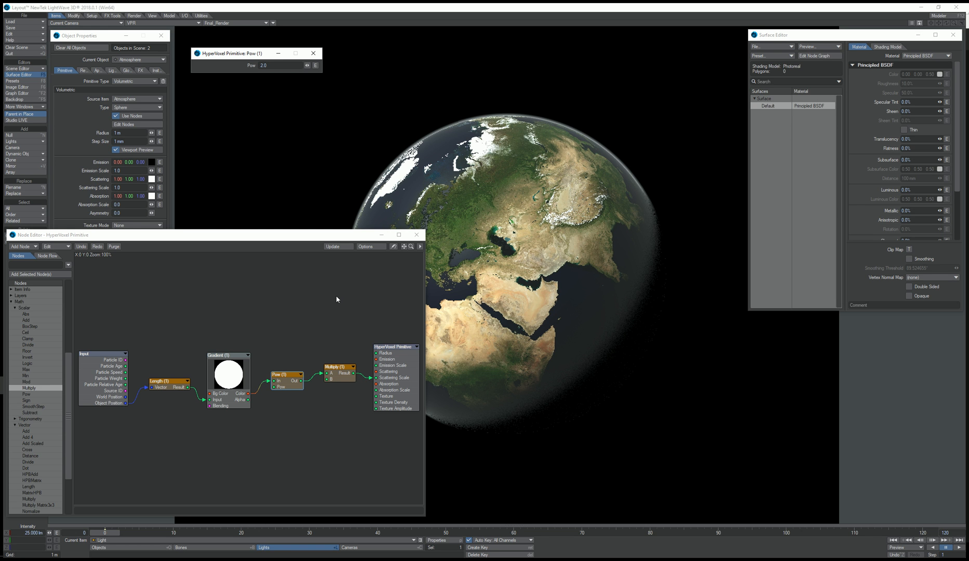
Step: Set the atmosphere's Scattering colour to light blue with RGB 62, 111, 255
left_click(80, 122)
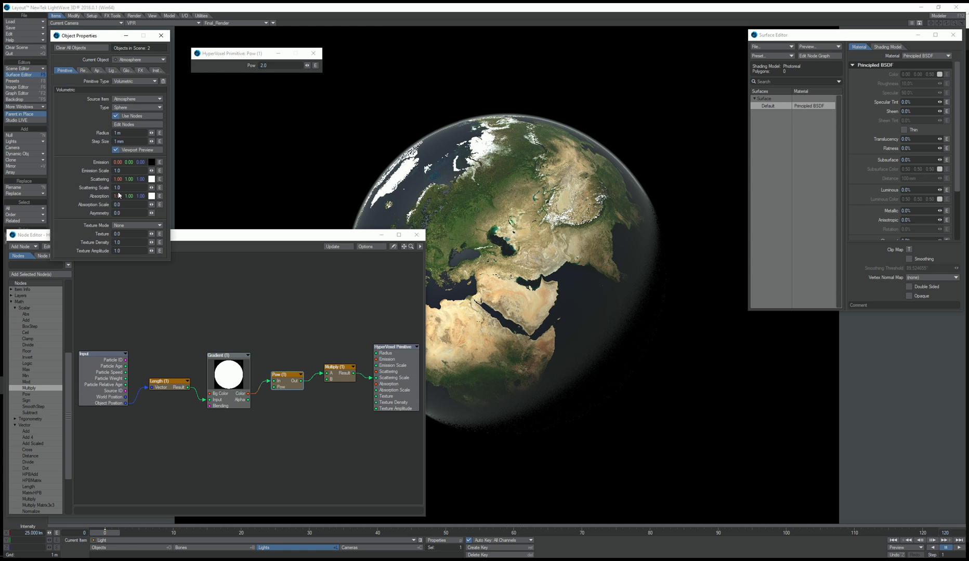
left_click(152, 179)
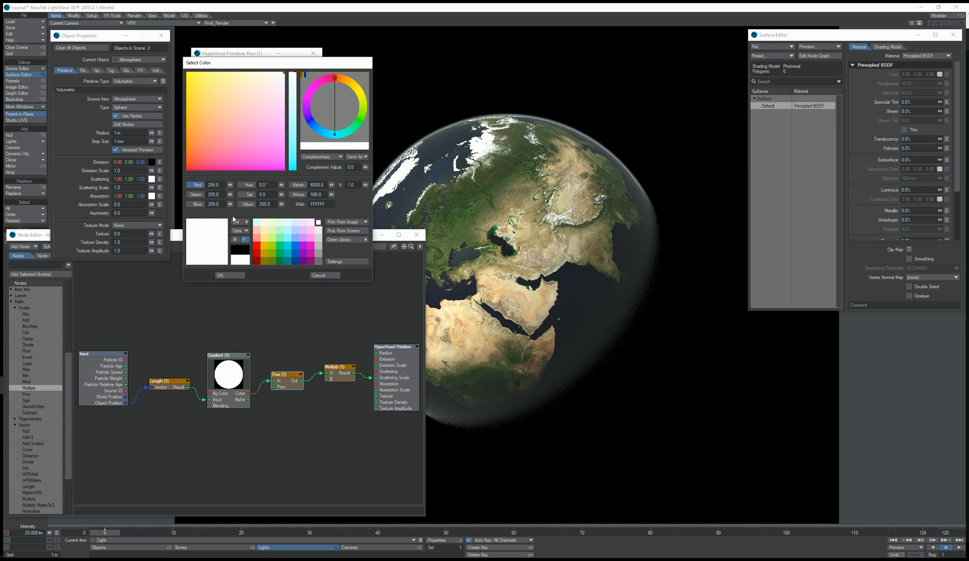
left_click(296, 238)
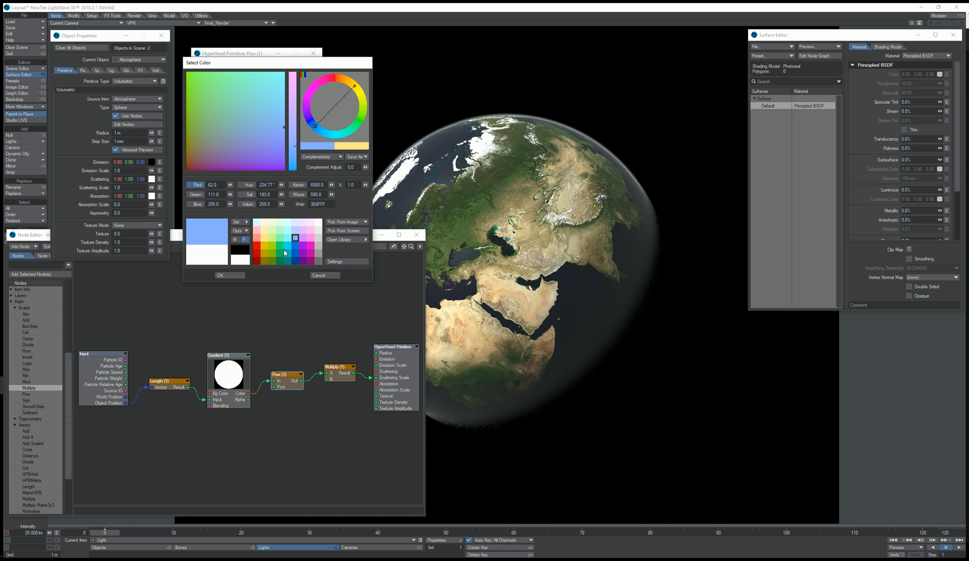
left_click(235, 276)
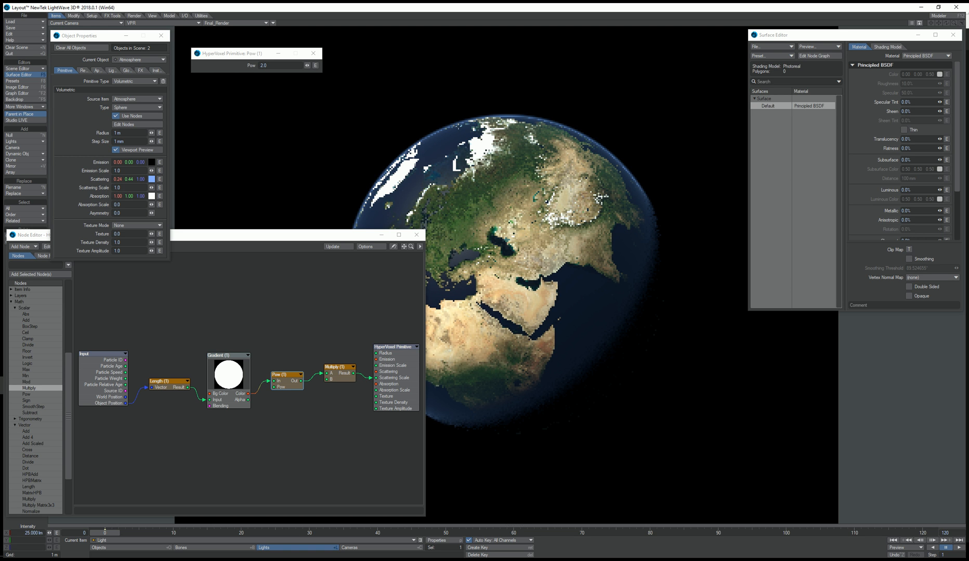
Step: Set the B value of the Multiply (1) node to 8.0 and close its settings
left_click(287, 385)
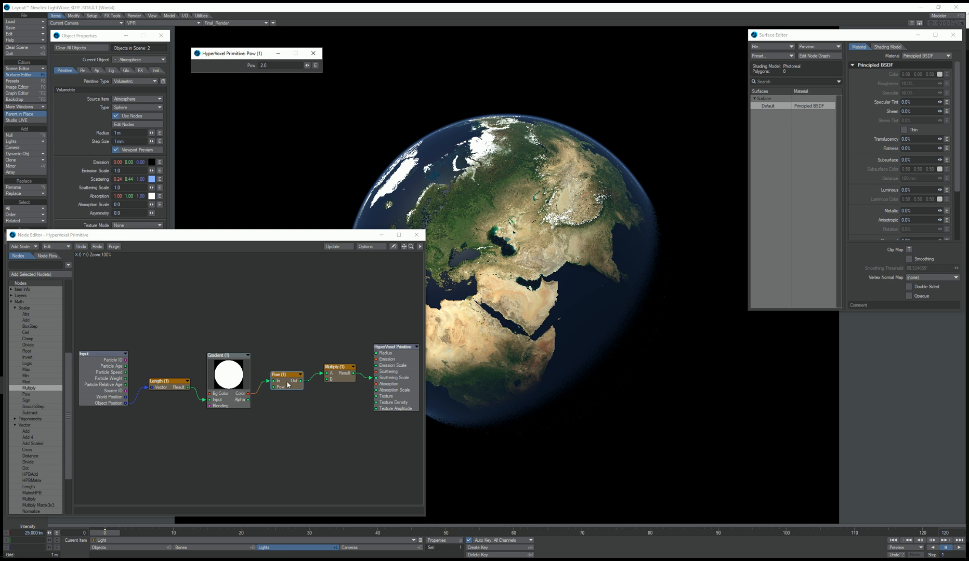
left_click(338, 368)
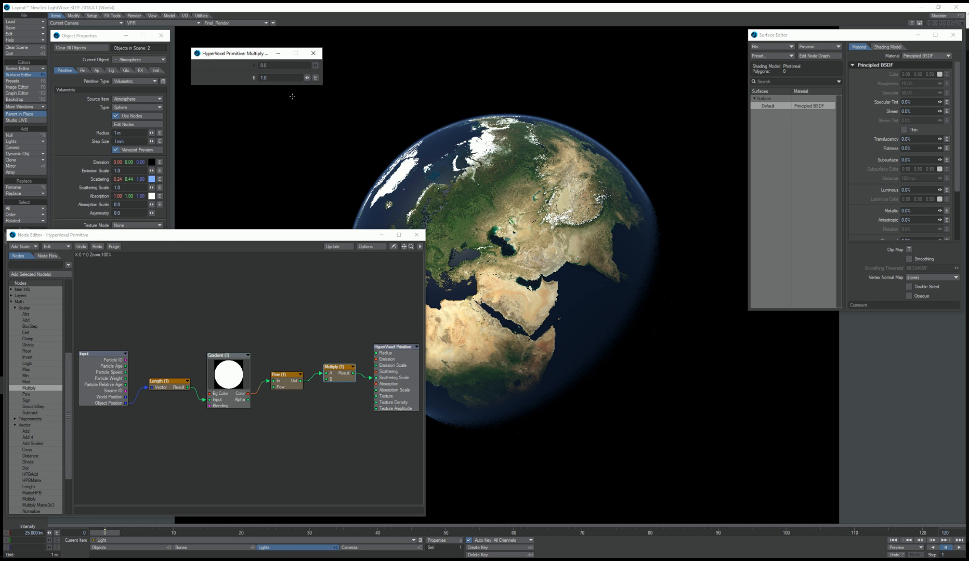
key("Return")
type("8")
key("Return")
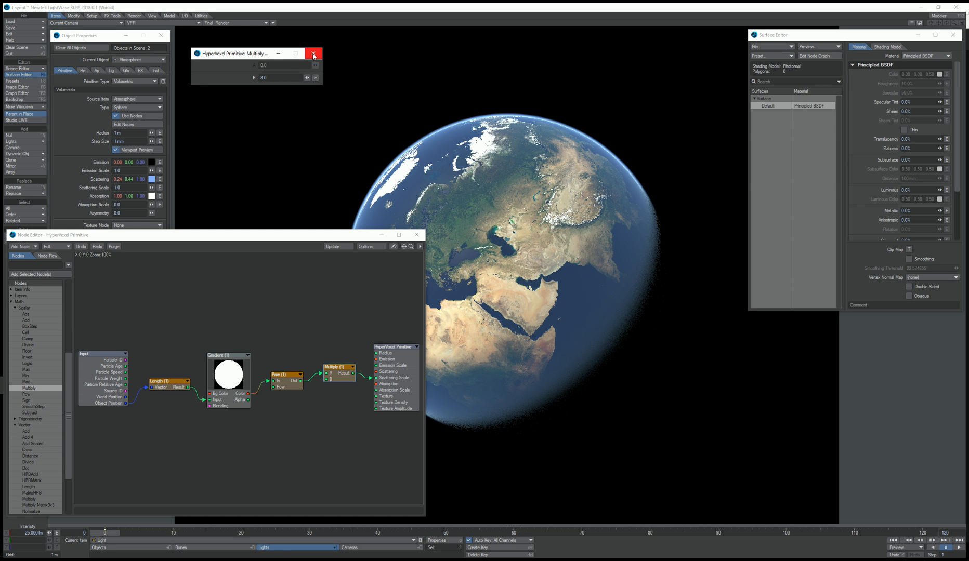
left_click(313, 55)
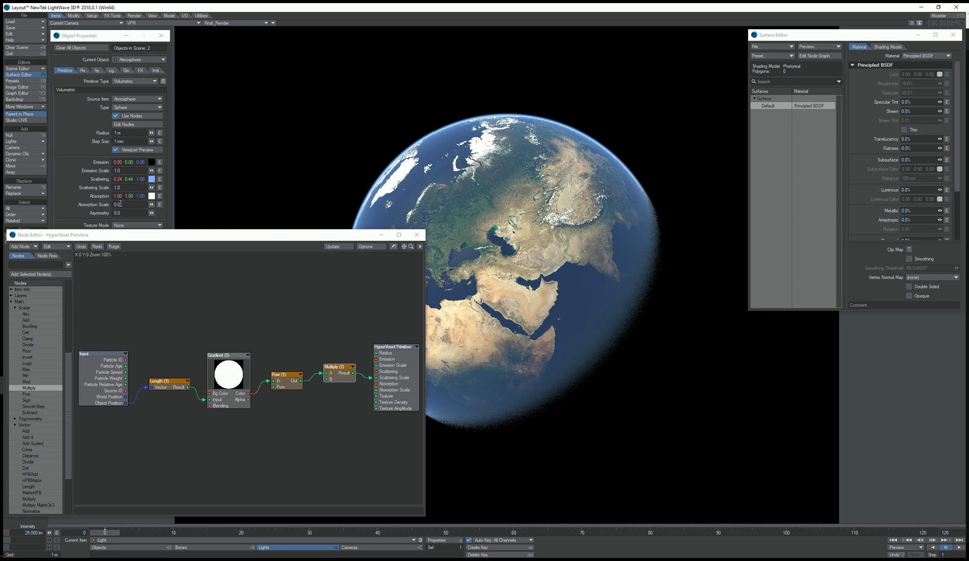
Step: Duplicate the Multiply node below the original and wire it between the Pow output and the Absorption Scale input
right_click(341, 372)
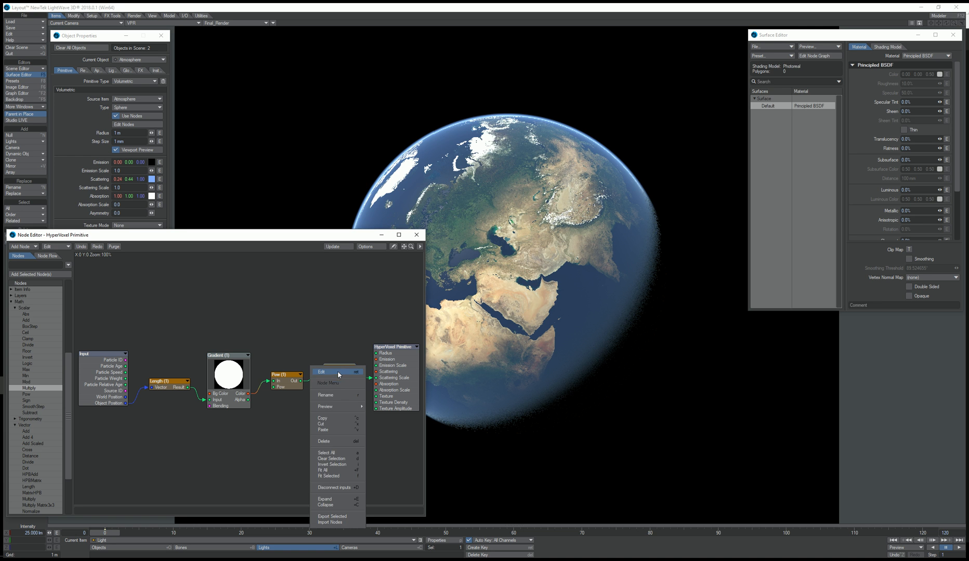
left_click(331, 419)
key("ctrl+v")
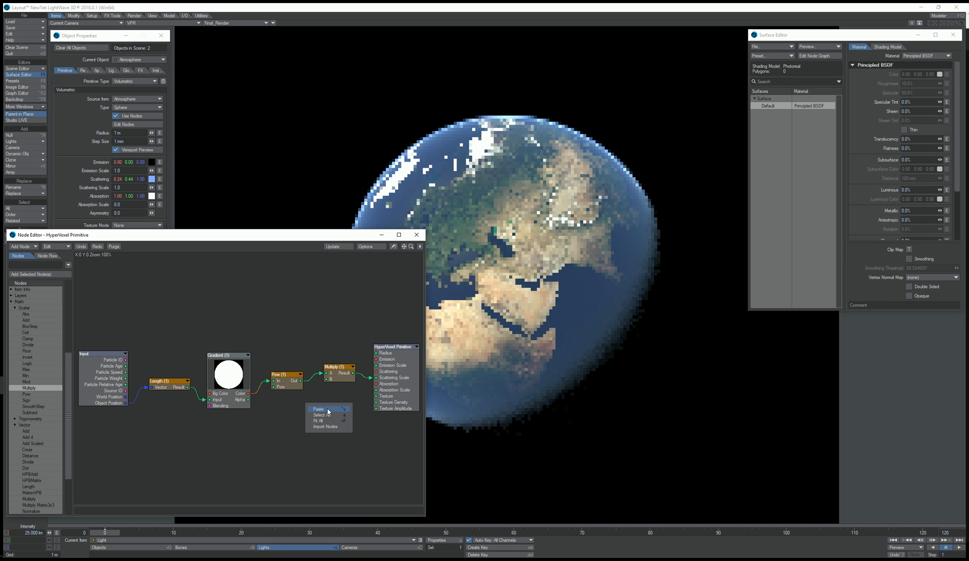
mouse_move(347, 398)
left_mouse_down()
mouse_move(320, 403)
mouse_move(376, 384)
mouse_move(337, 404)
left_mouse_up()
Step: Set the atmosphere's Absorption colour to the same light blue, RGB 62, 111, 255
left_click(74, 129)
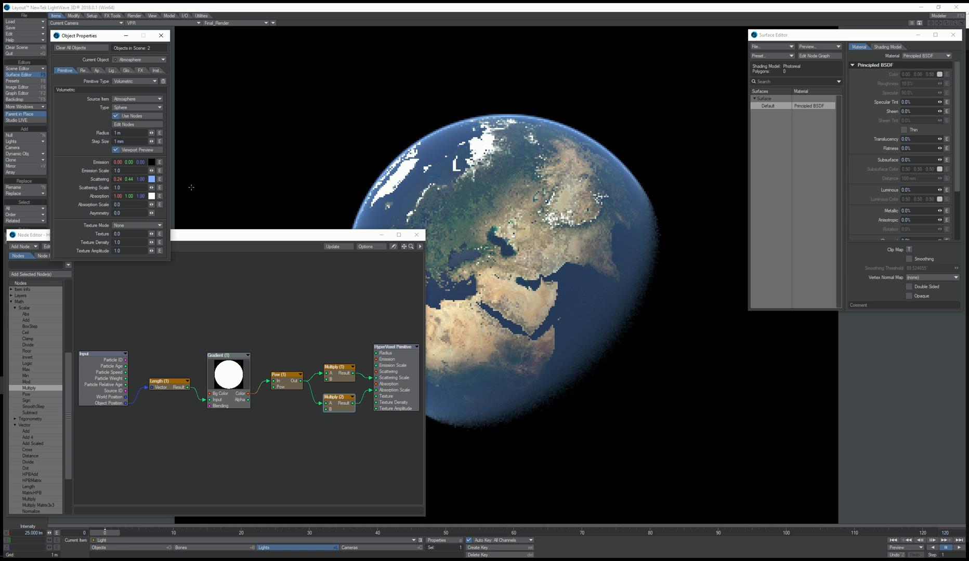
left_click(151, 197)
left_click(295, 238)
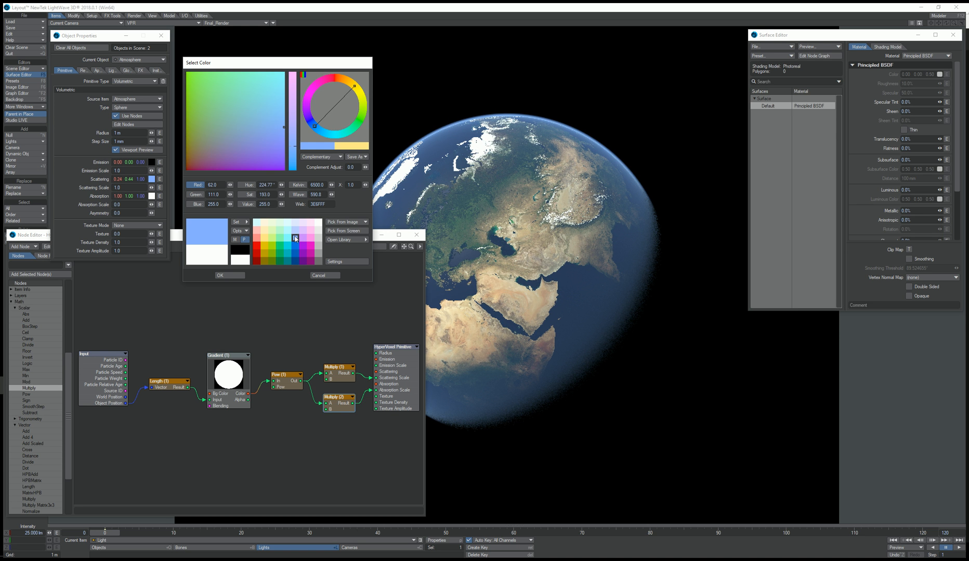
left_click(230, 275)
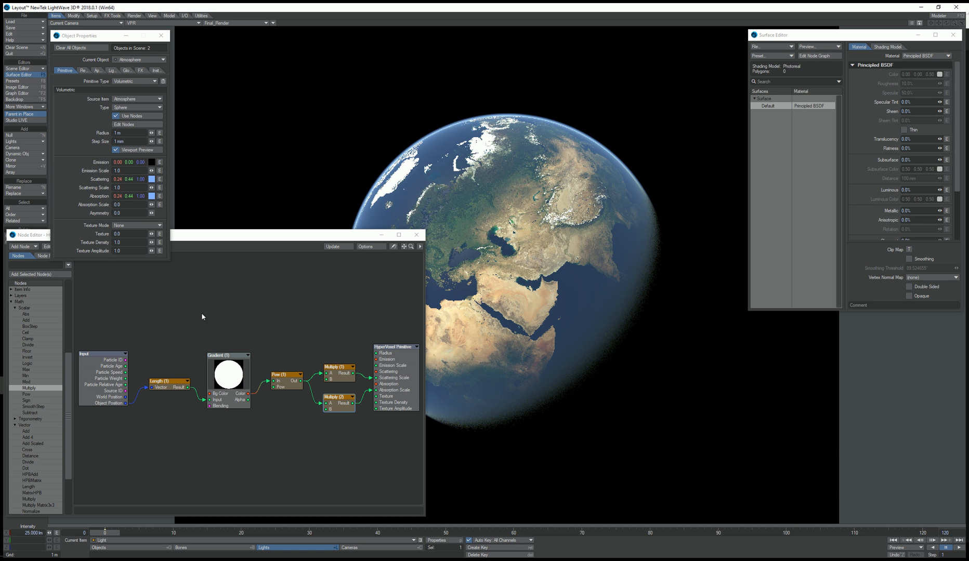
Step: Set the B value of the Multiply (2) node feeding Absorption Scale to 16.0 and close its settings
double_click(337, 406)
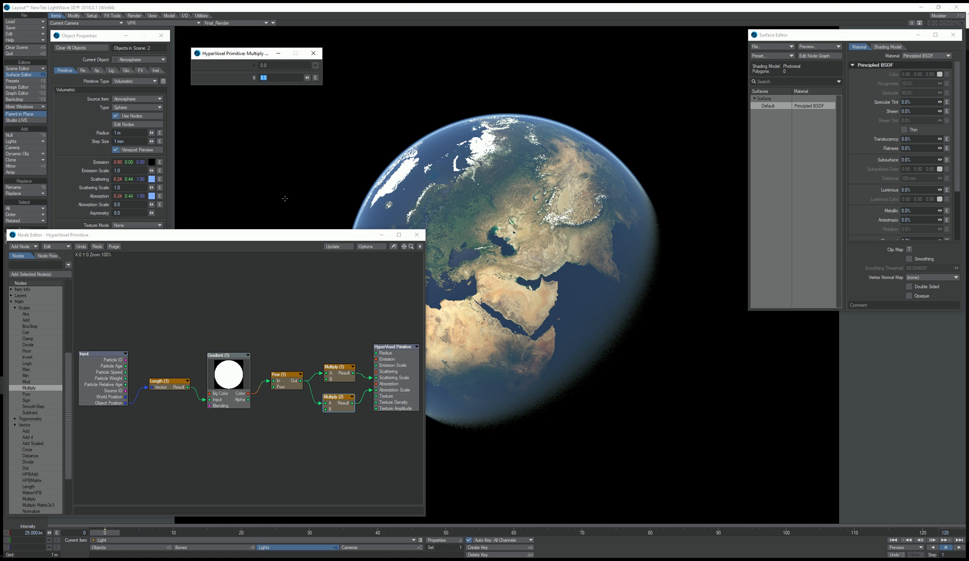
type("16")
key("Return")
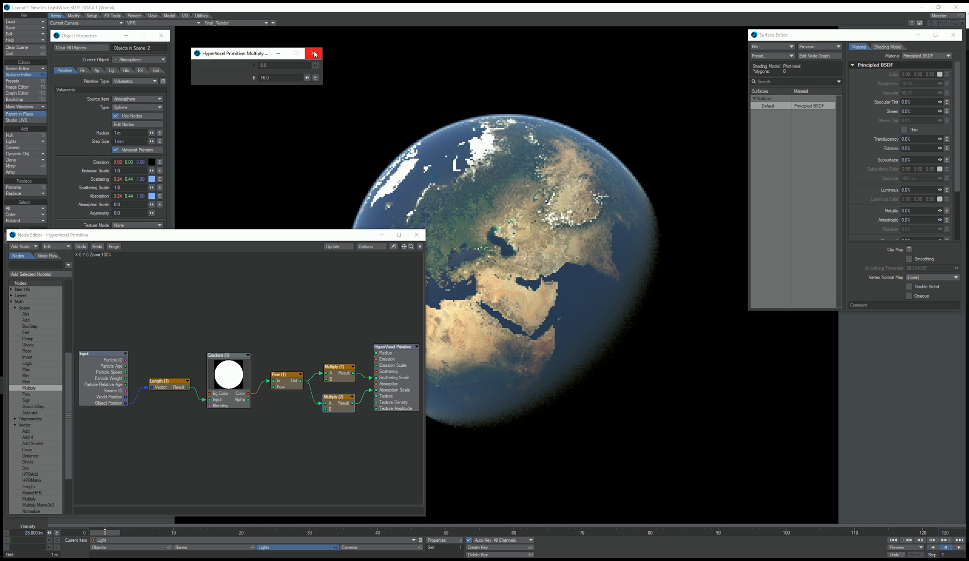
left_click(314, 54)
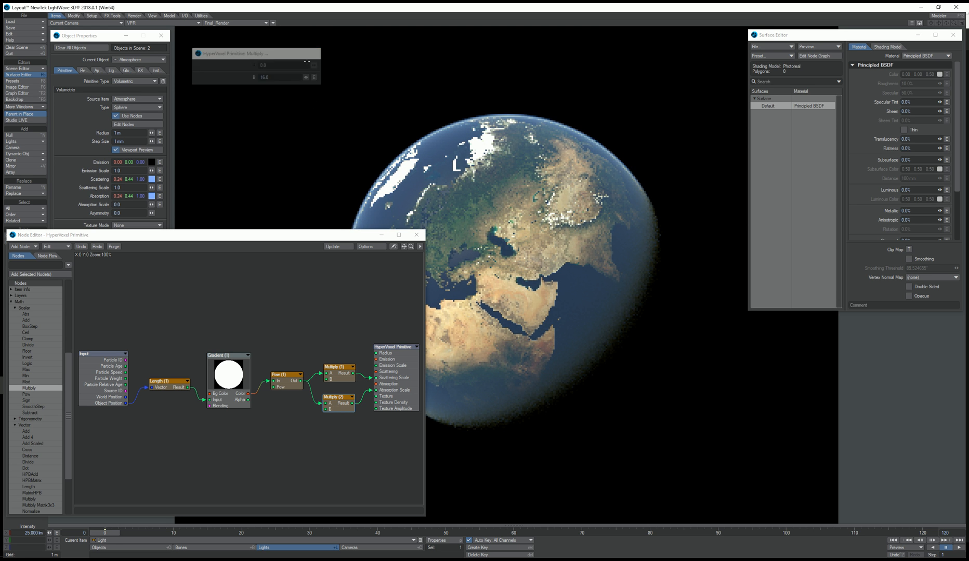
Step: Set the B value of the Multiply (1) node feeding Scattering Scale to 16.0 and close the node network
double_click(333, 371)
type("1")
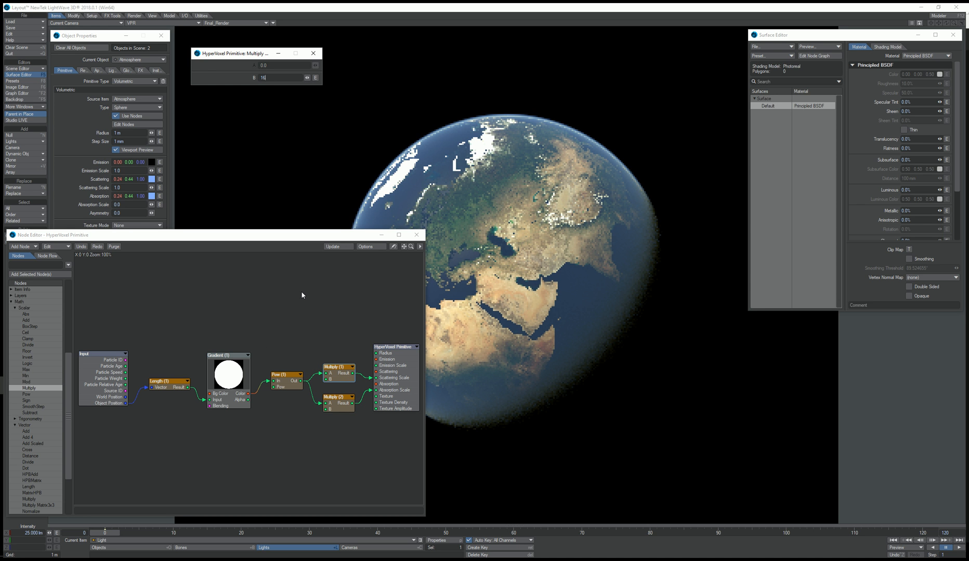
type("6")
key("Return")
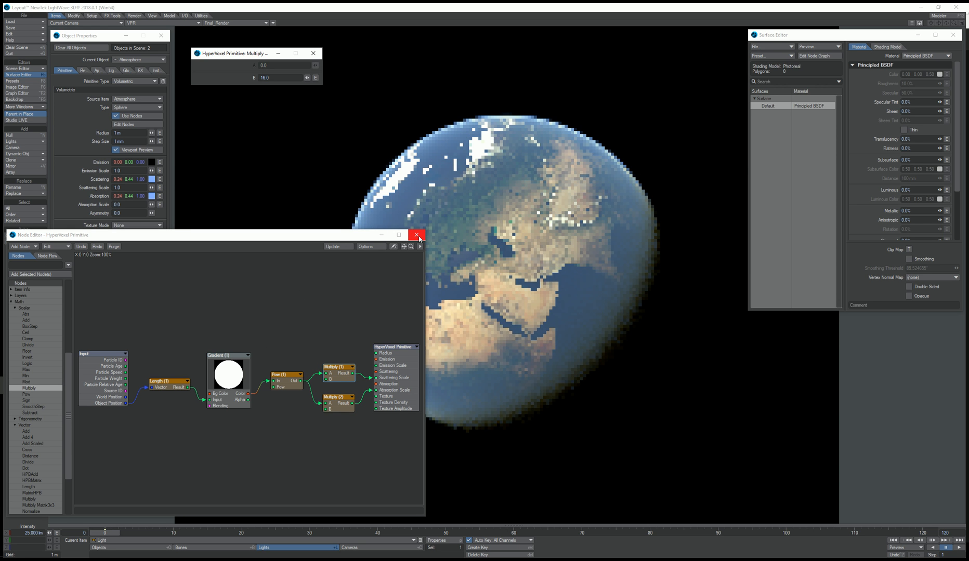
left_click(416, 235)
Step: Set the light's pitch to 0° and rotate its heading to about 145° so it shines from behind the Earth
key("y")
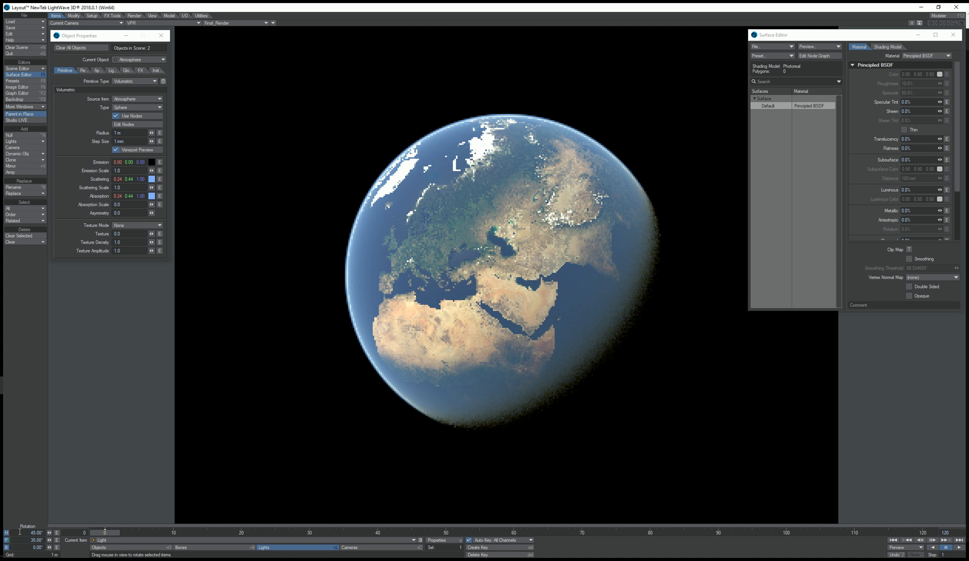
type("0")
key("Return")
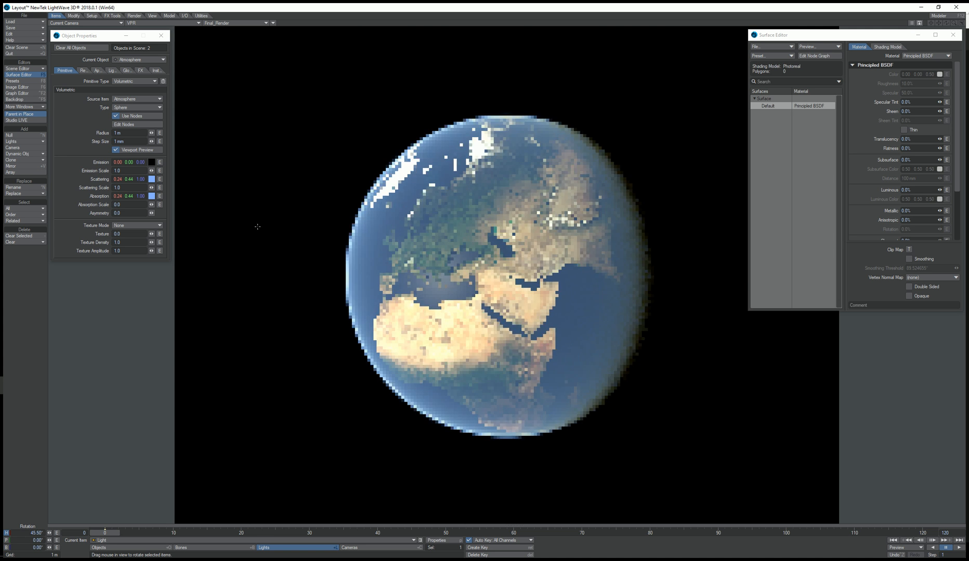
left_click_drag(257, 224, 521, 188)
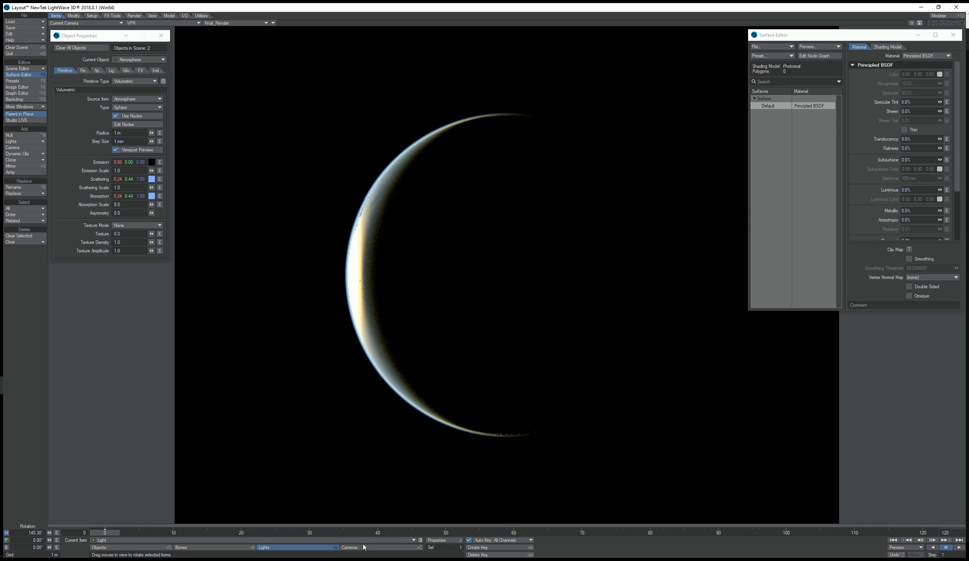
Step: At frame 120, move the camera to about X -500 mm, Z -1.16 m and rotate its heading to about -32.5°
left_click(364, 548)
mouse_move(106, 533)
left_mouse_down()
mouse_move(343, 512)
mouse_move(107, 533)
left_mouse_up()
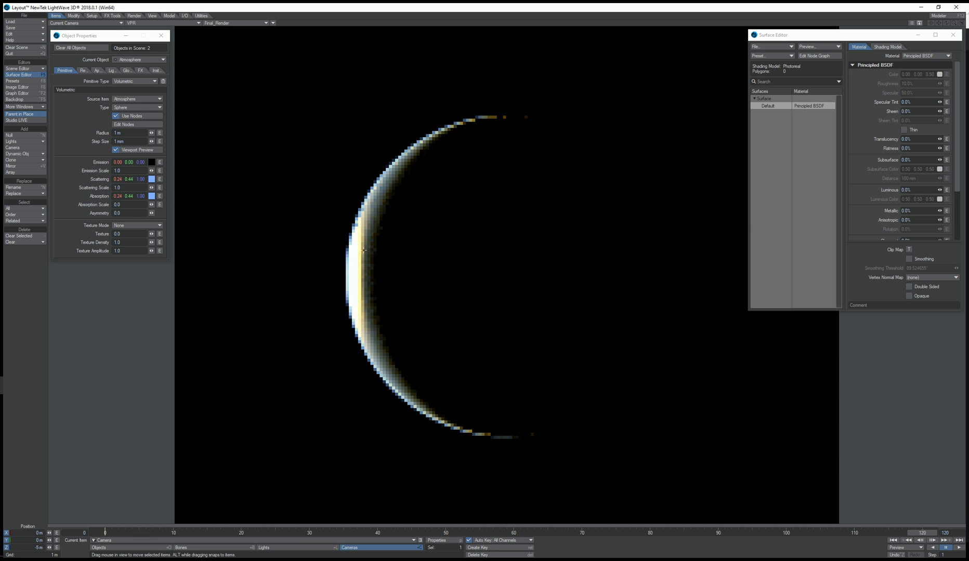
left_click_drag(314, 277, 274, 69)
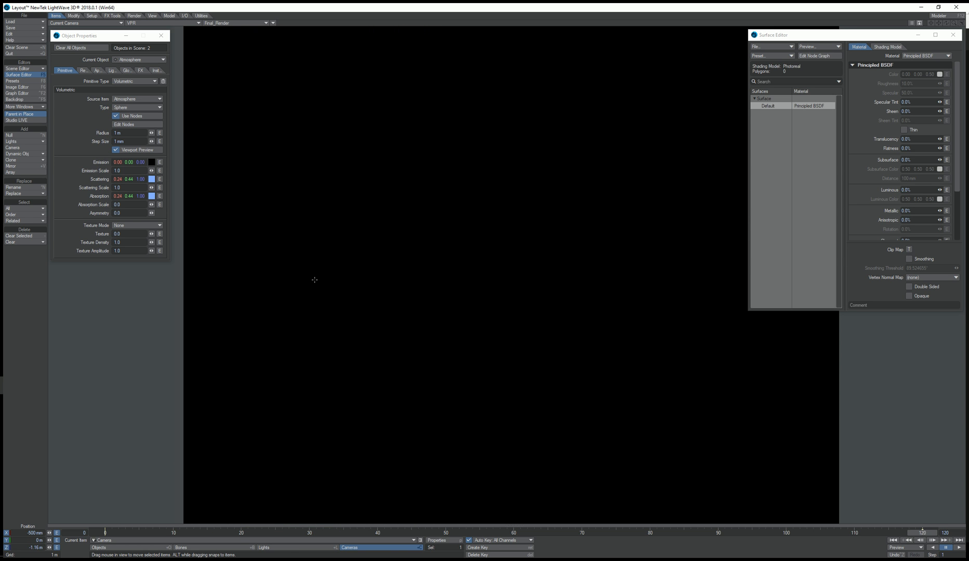
key("y")
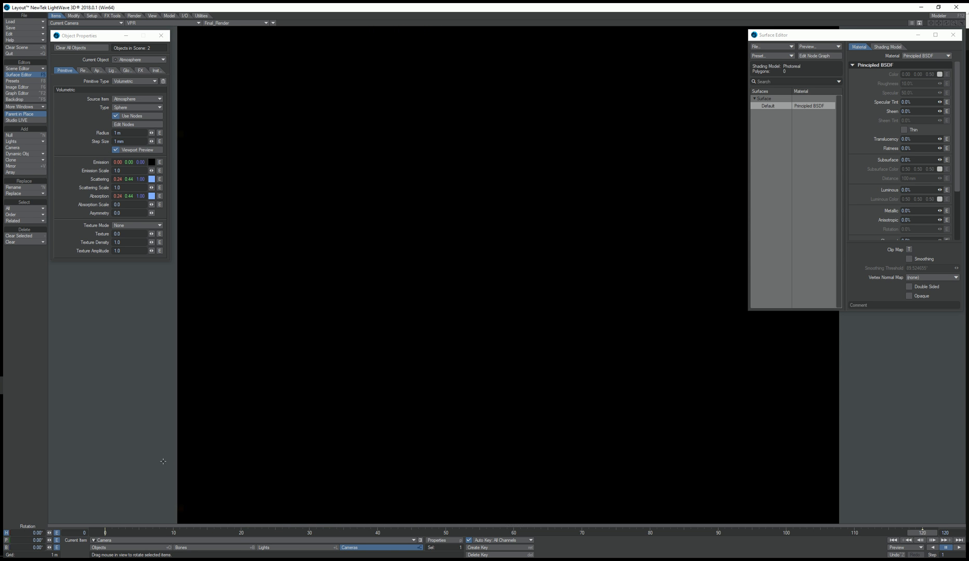
left_click_drag(163, 461, 312, 199)
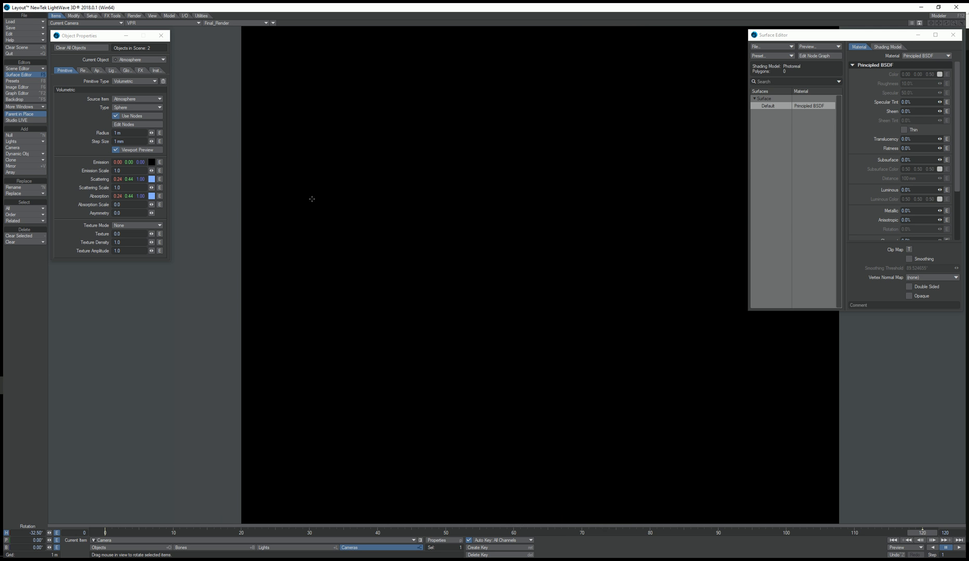
Step: Move the camera closer to the Earth's limb, to about X -723 mm, Z -680 mm, and turn its heading to about -42.4°
key("t")
left_click_drag(417, 245, 421, 219)
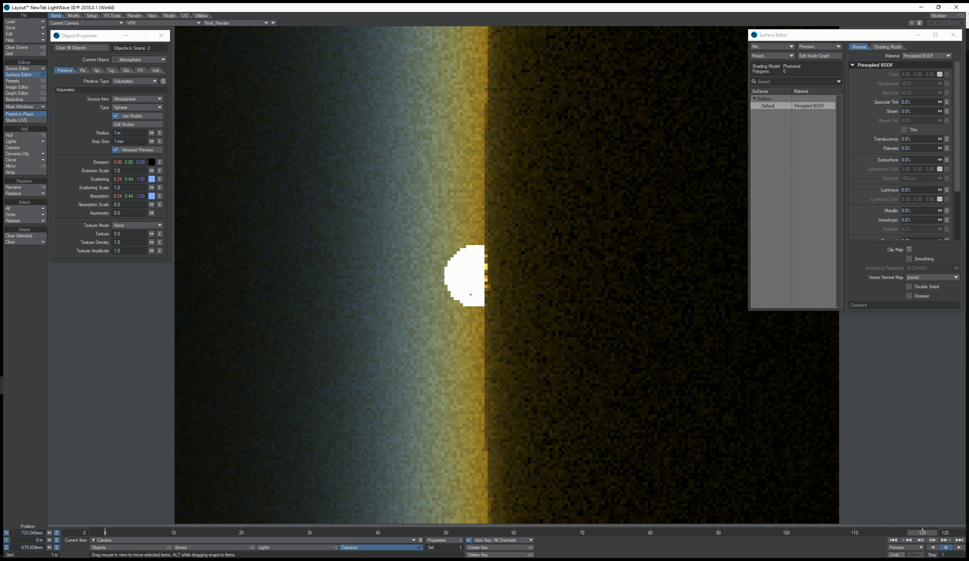
key("y")
mouse_move(432, 299)
left_mouse_down()
mouse_move(396, 299)
mouse_move(432, 299)
left_mouse_up()
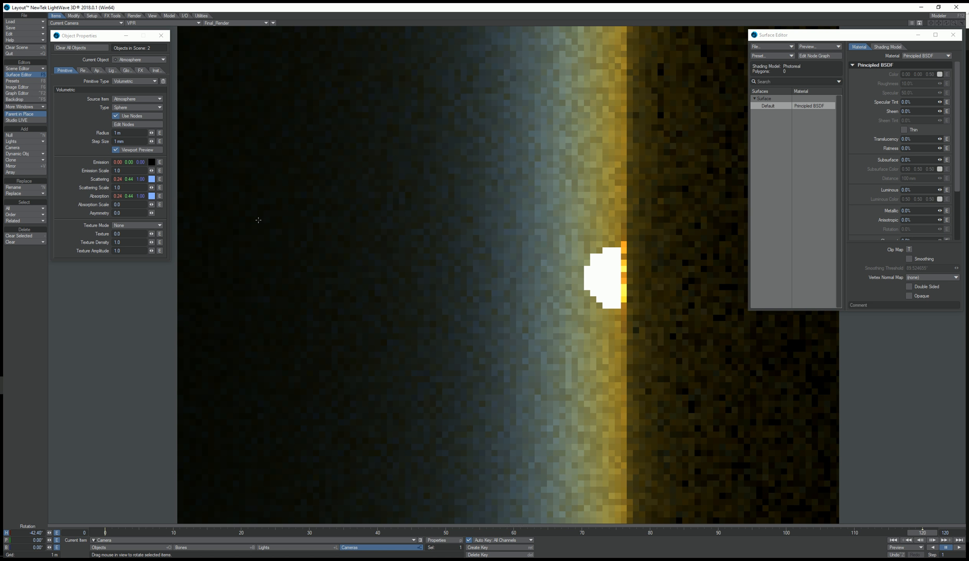
Step: Reopen the atmosphere's node network, set the Multiply (1) node's B value to 32.0 and close the network
left_click(132, 125)
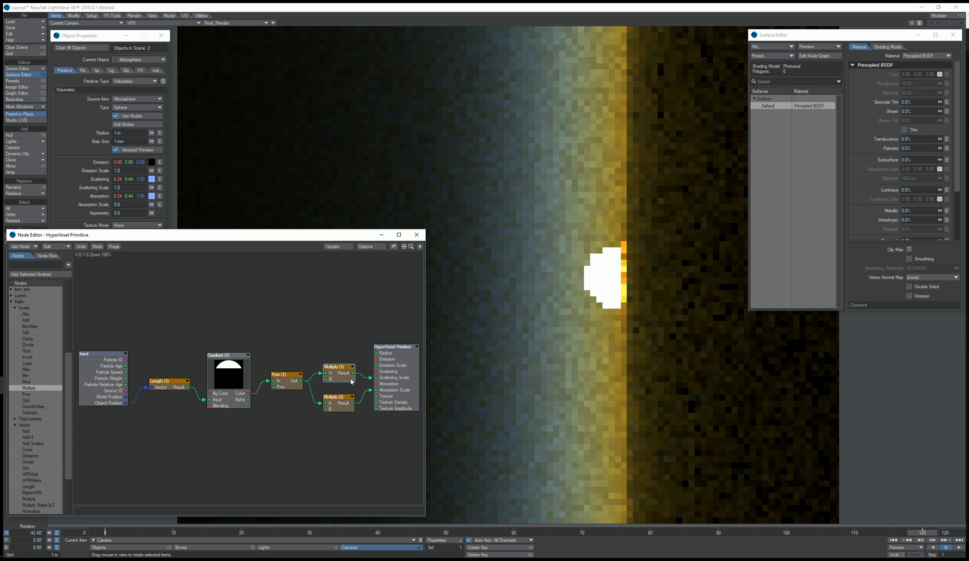
double_click(338, 372)
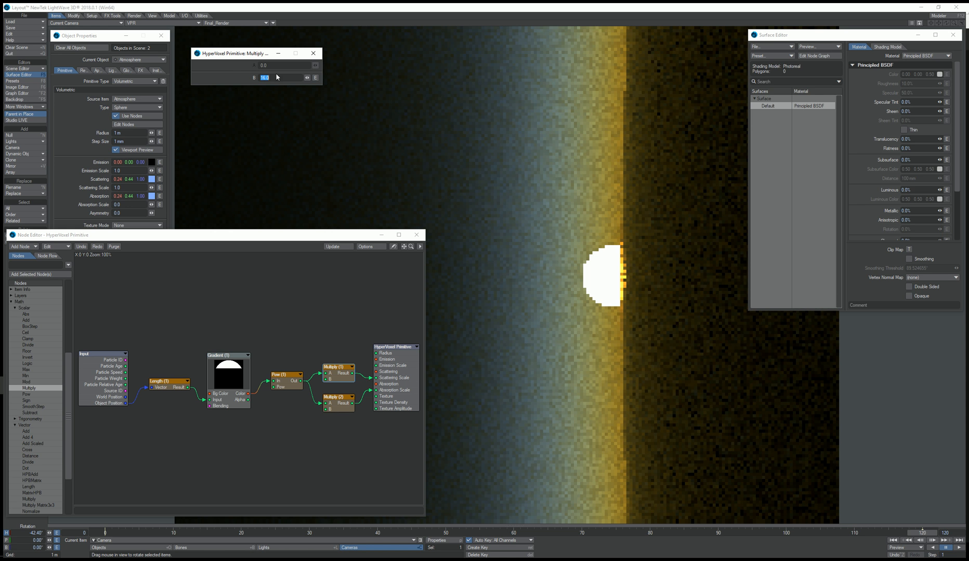
type("32")
key("Return")
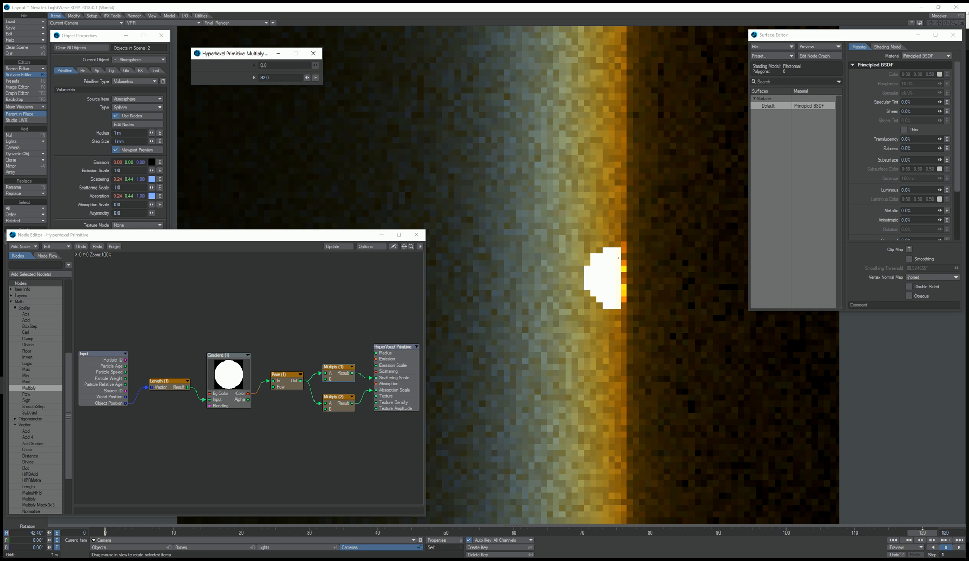
left_click(417, 237)
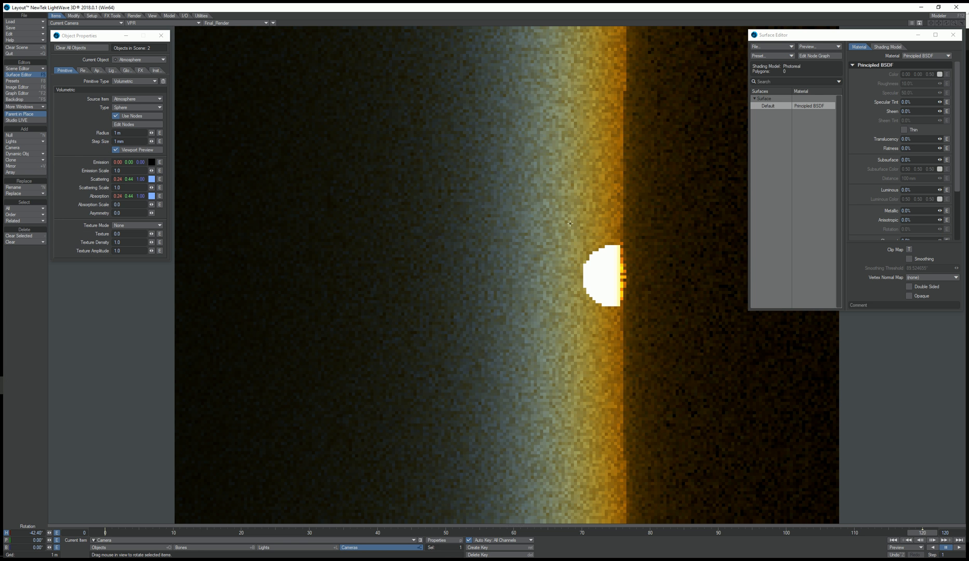
Step: Select the light and rotate its heading to about 127.5°, testing how the atmosphere reacts at several angles
left_click(284, 549)
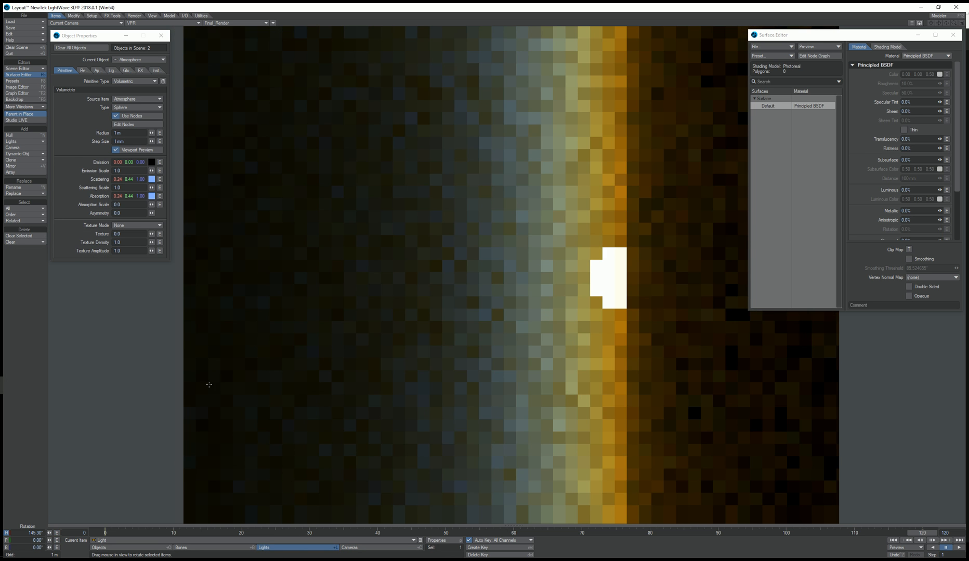
left_click_drag(214, 322, 322, 263)
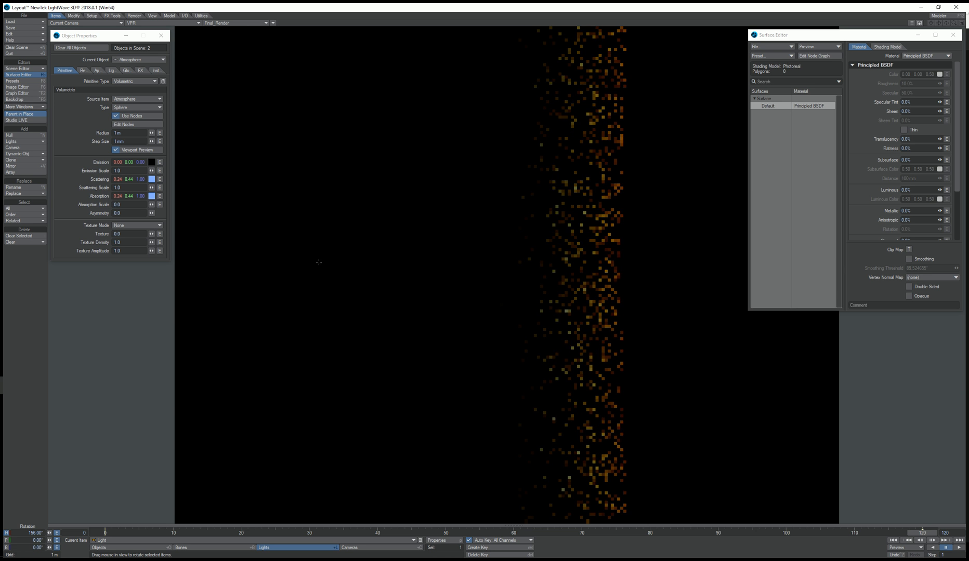
left_click_drag(321, 263, 212, 265)
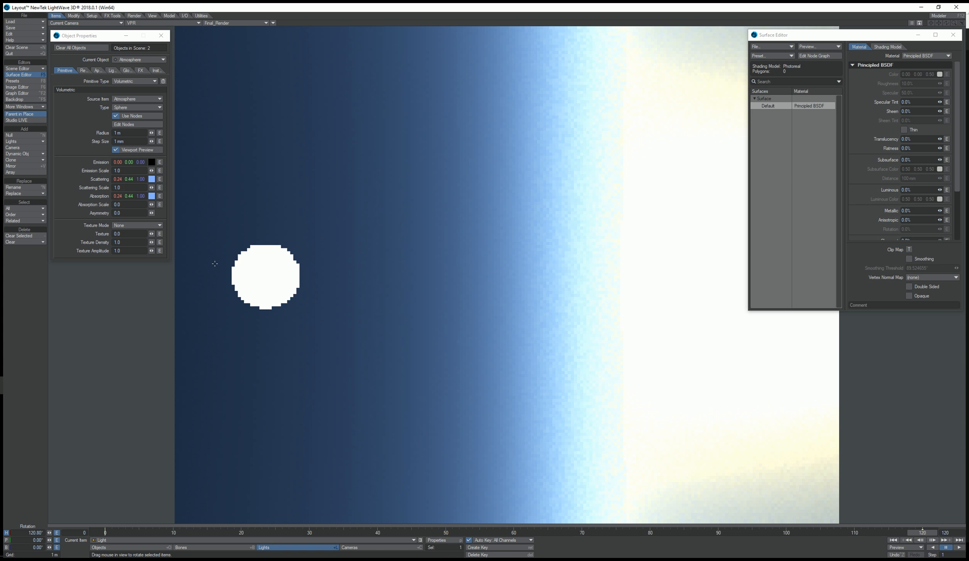
left_click_drag(215, 264, 53, 266)
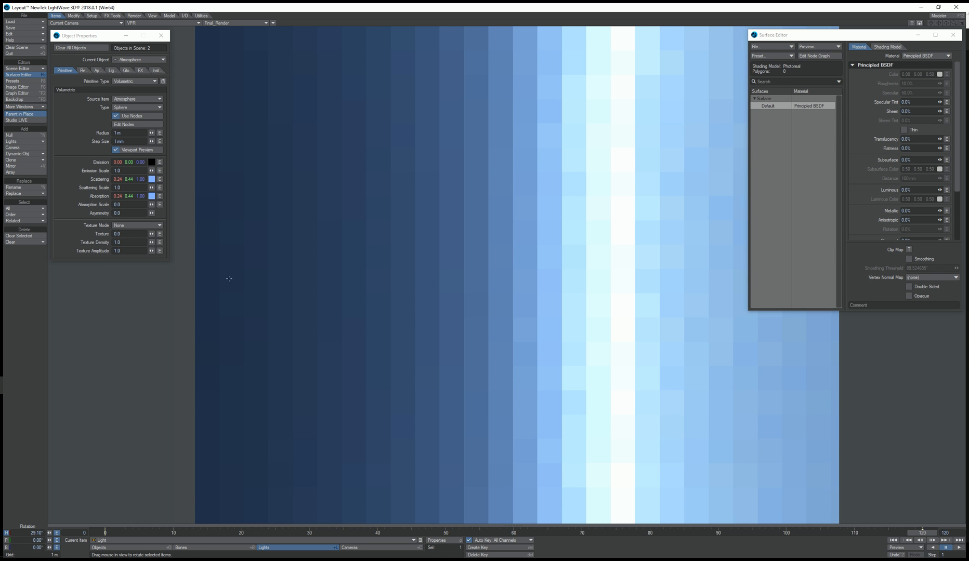
left_click_drag(228, 279, 287, 263)
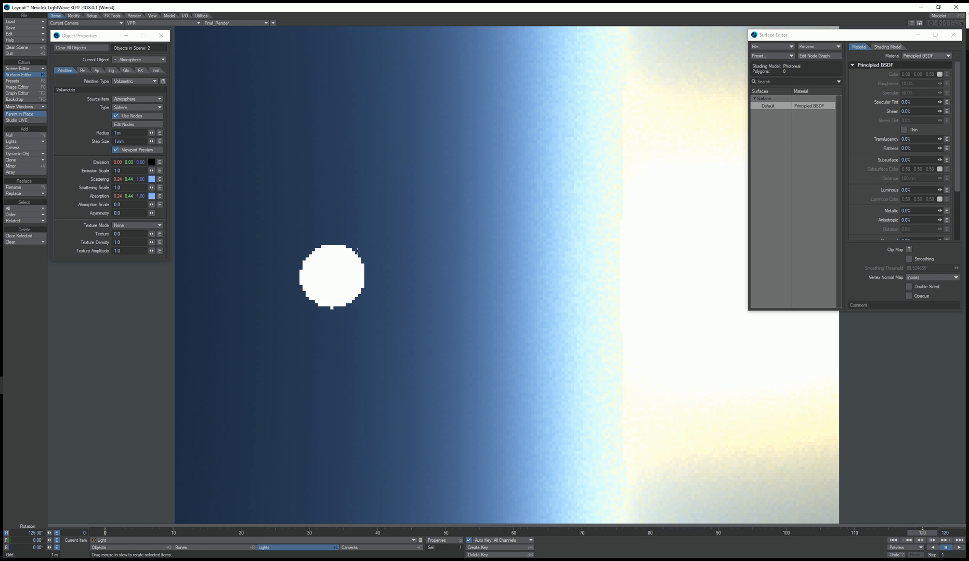
left_click_drag(234, 301, 255, 283)
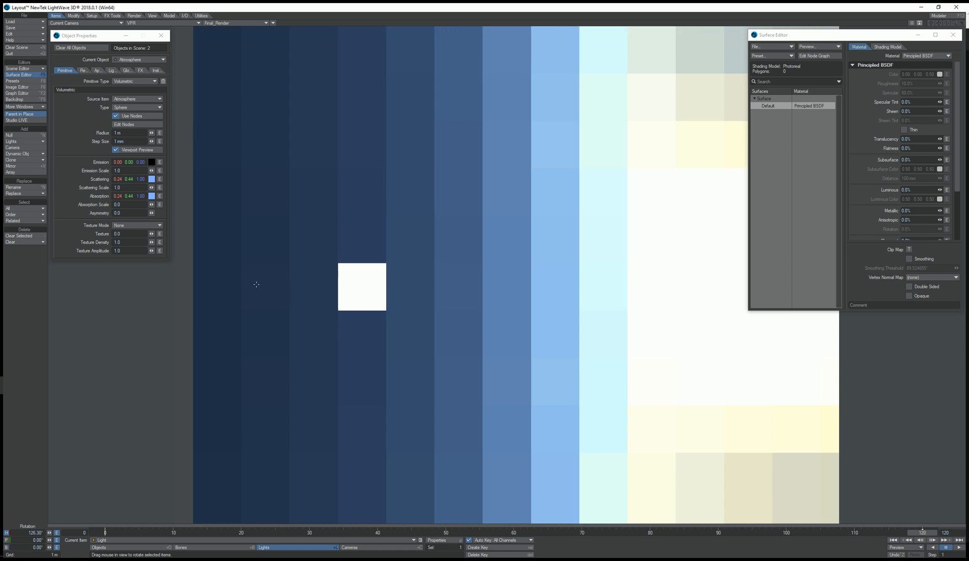
Step: Try a 10 mm step size for the Atmosphere volume and settle on 8 mm
left_click(117, 141)
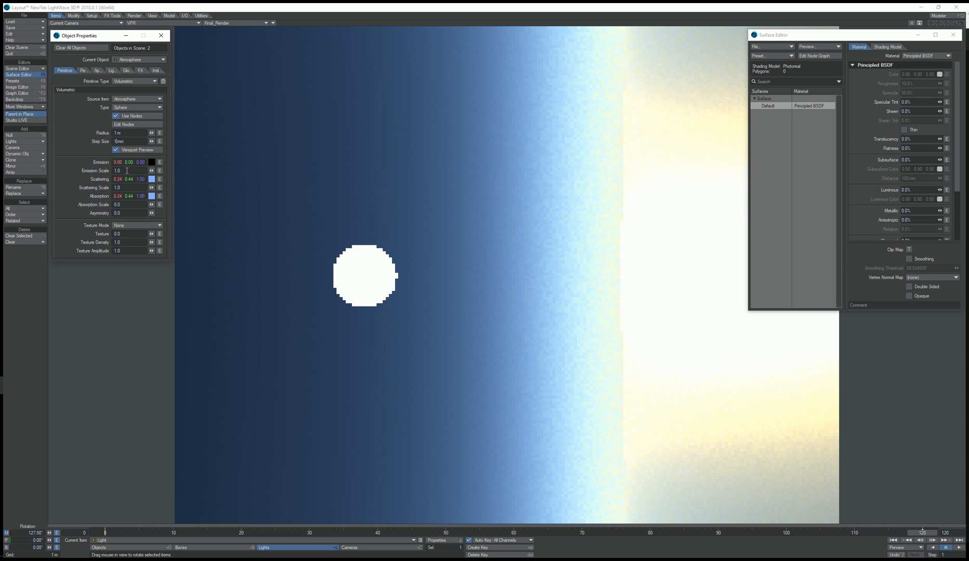
type("0")
key("Return")
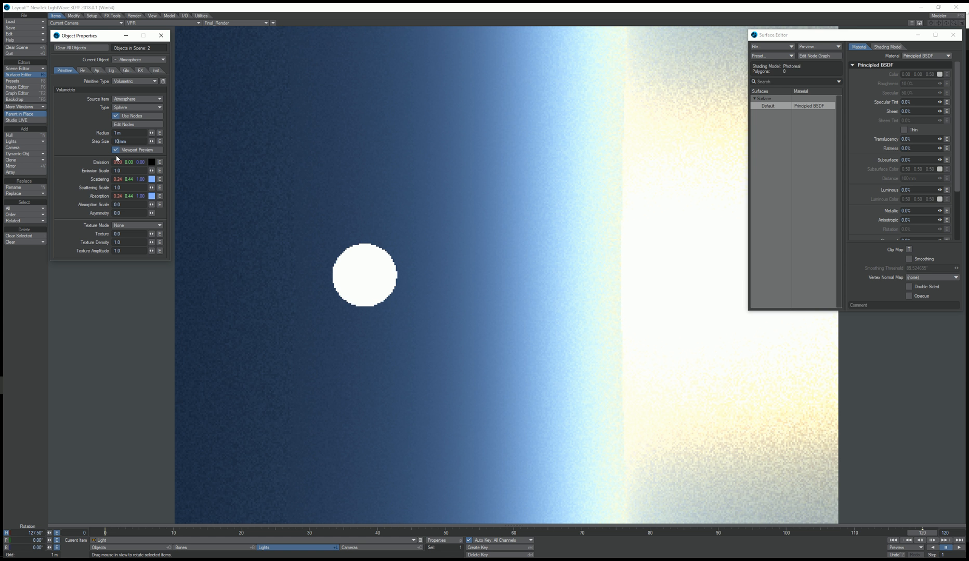
key("BackSpace")
key("BackSpace")
key("Return")
Step: Open the Scene Editor, clone the Atmosphere object once and rename the clone Haze
left_click(40, 69)
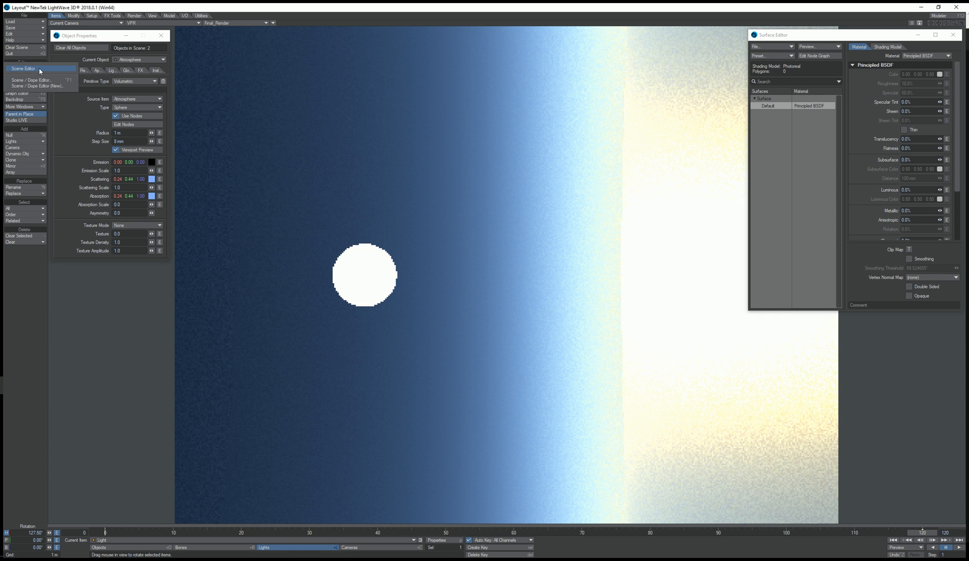
left_click(40, 70)
left_click(109, 435)
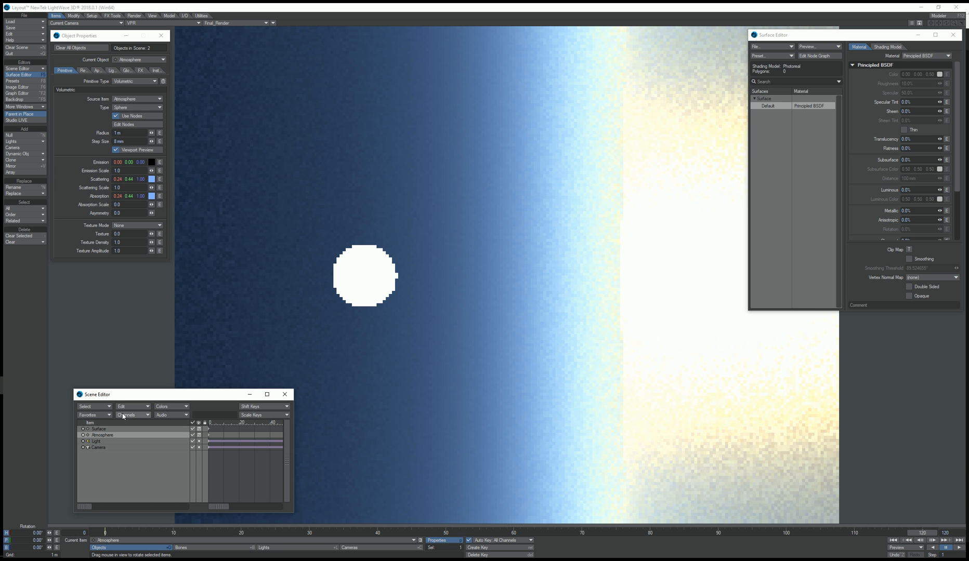
left_click_drag(129, 398, 110, 406)
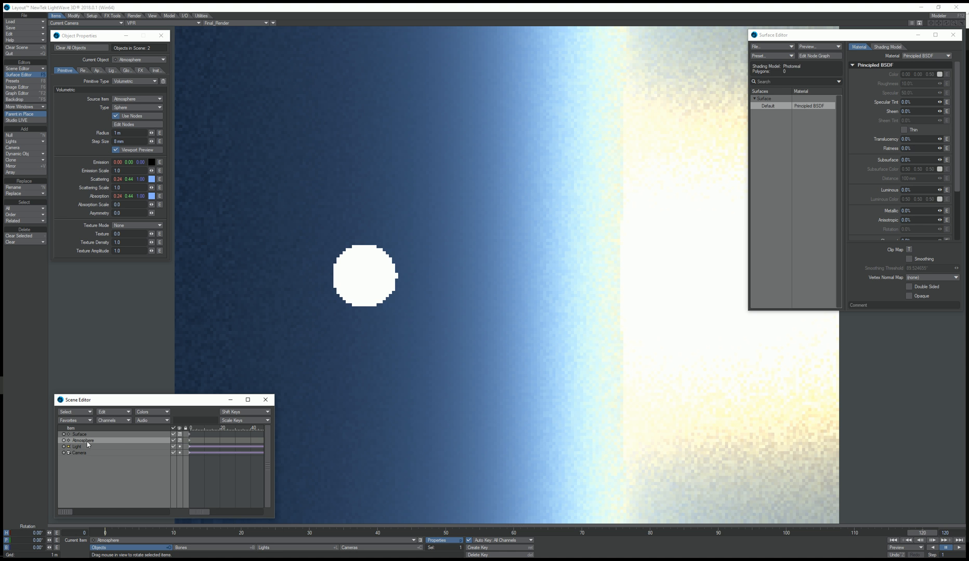
key("ctrl+c")
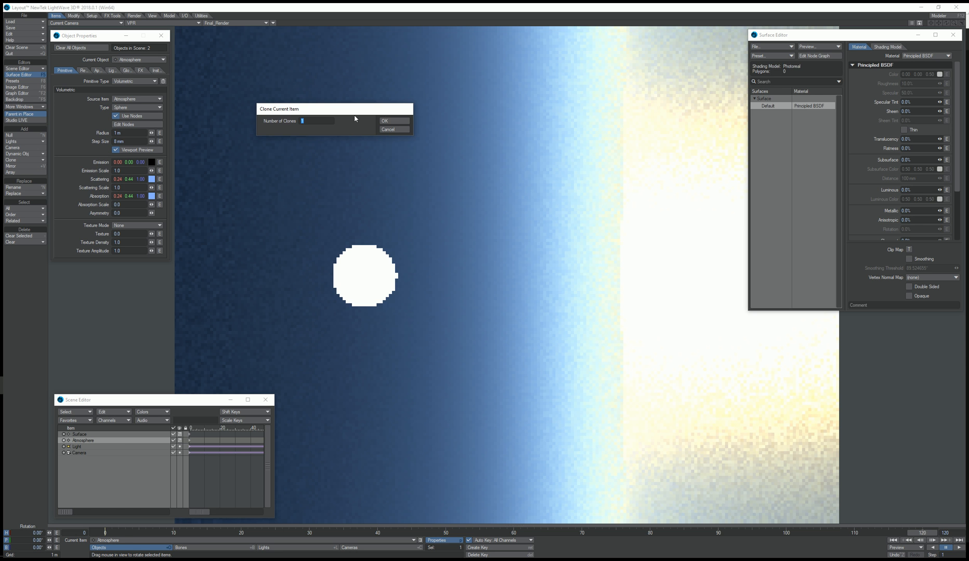
left_click(394, 120)
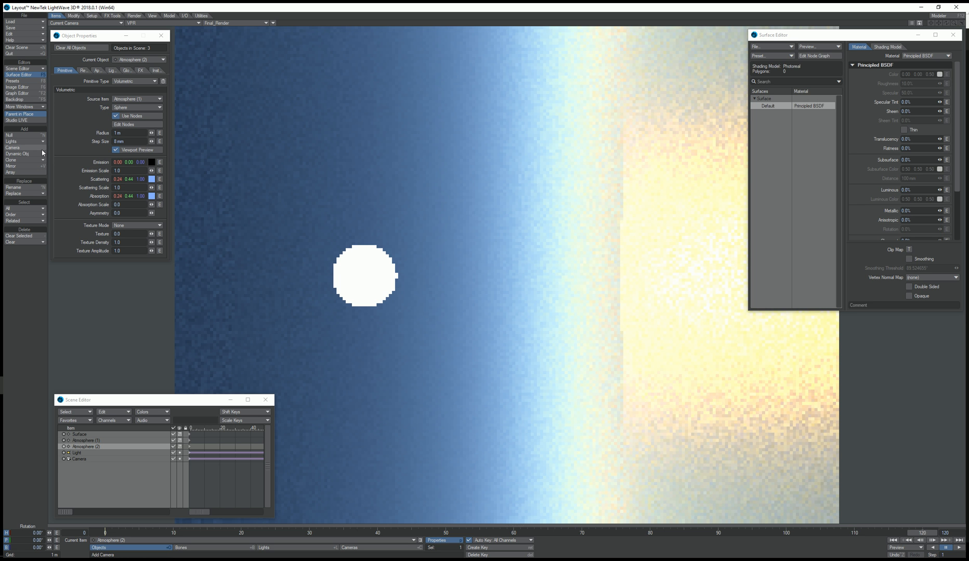
left_click(30, 188)
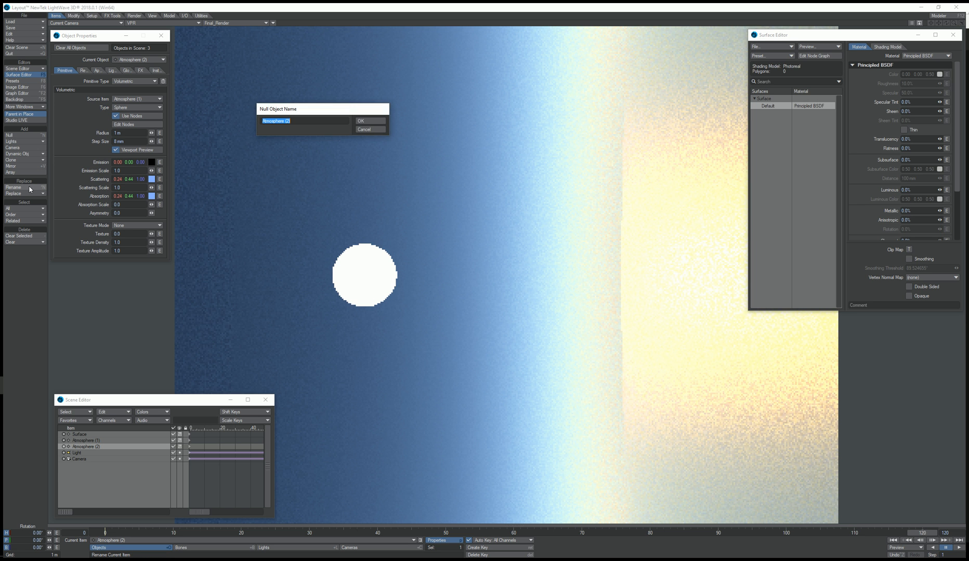
type("Haze")
key("Return")
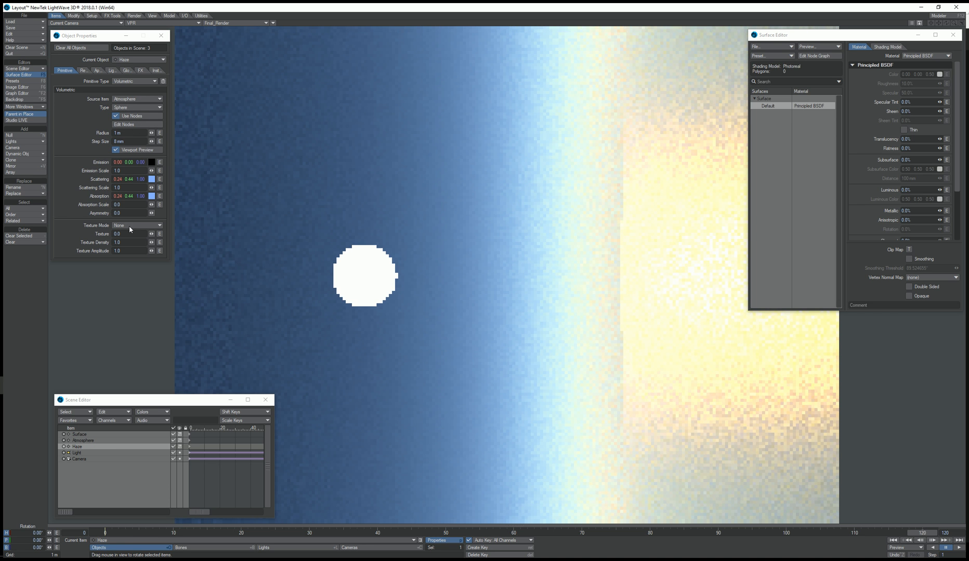
Step: Set the Haze volume's scattering and absorption colours to pure white
left_click(151, 180)
left_click(319, 224)
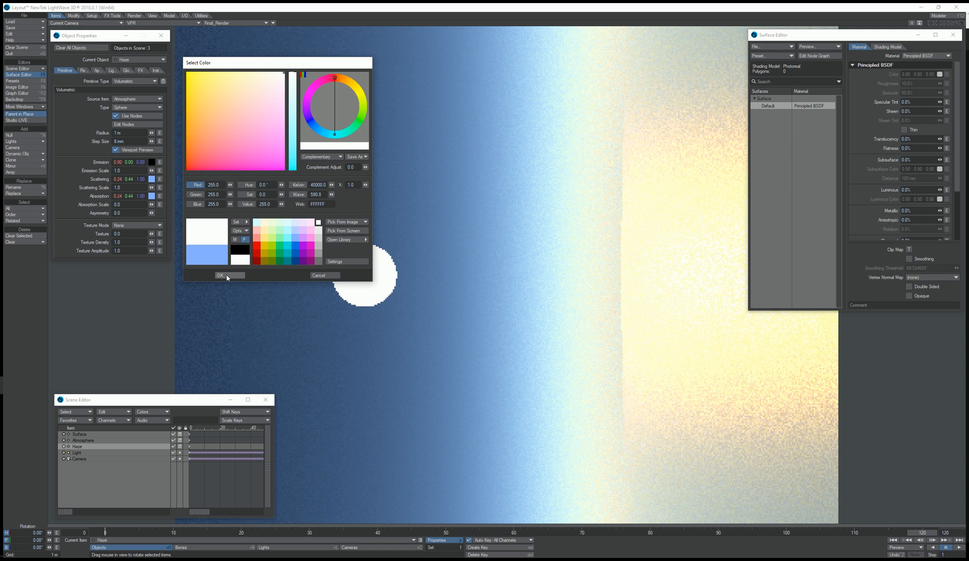
left_click(227, 276)
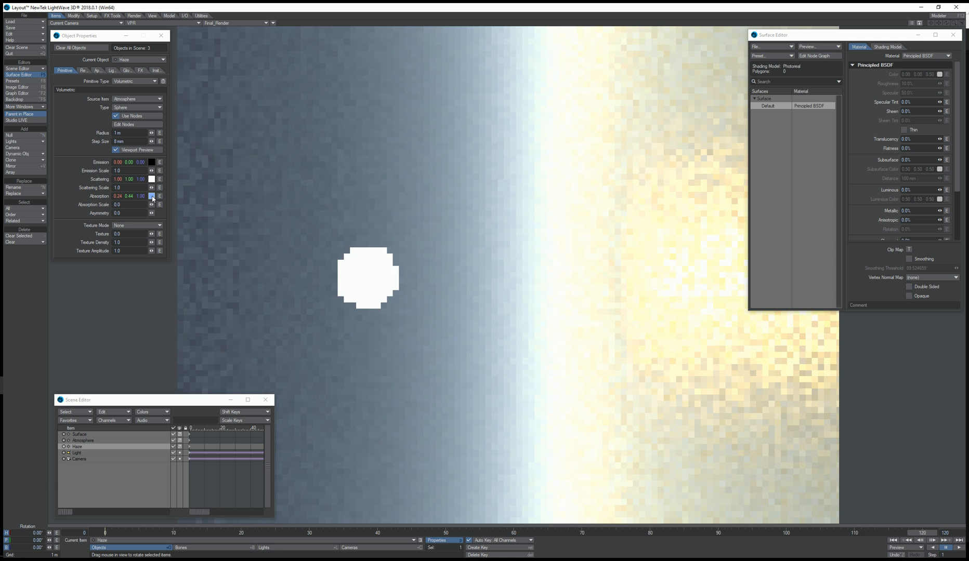
left_click(151, 196)
left_click(318, 224)
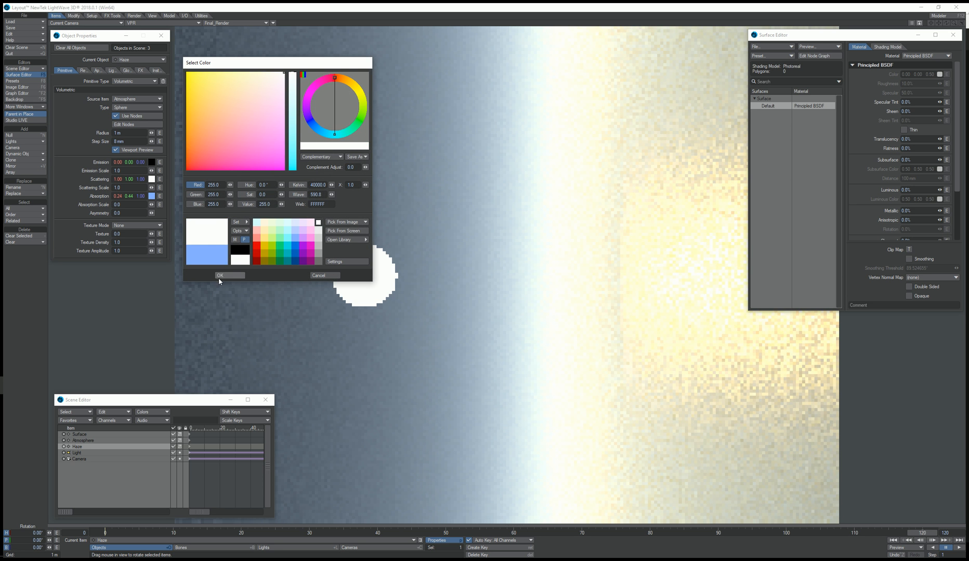
left_click(227, 275)
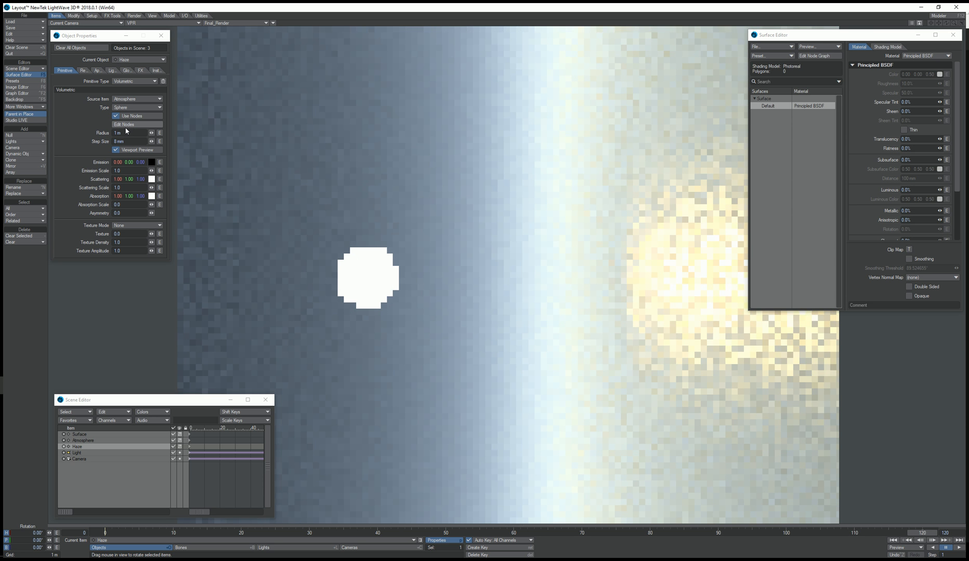
Step: In the Haze node network, disconnect Multiply (2) from Absorption Scale and set Multiply (1)'s B value to 1.0
left_click(128, 125)
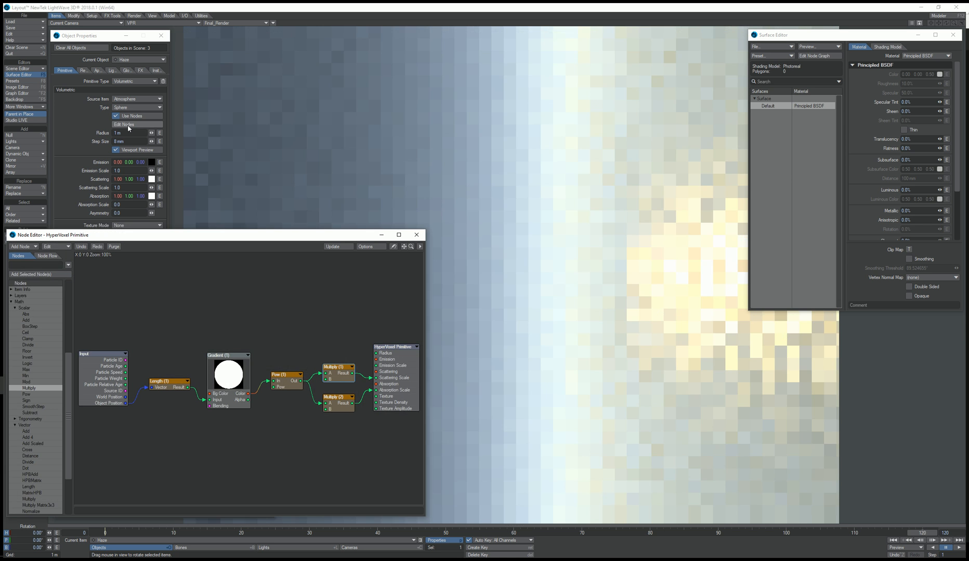
left_click(371, 390)
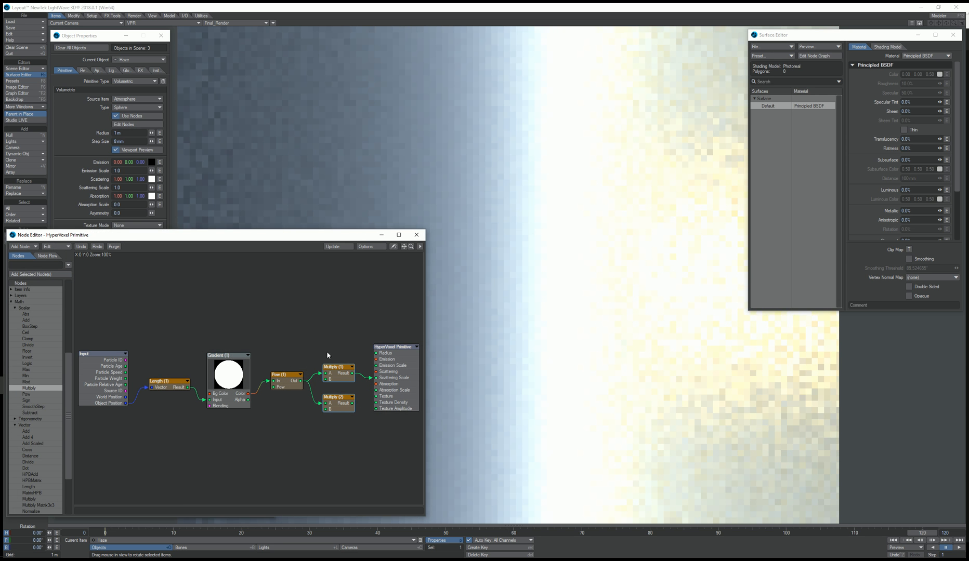
double_click(343, 375)
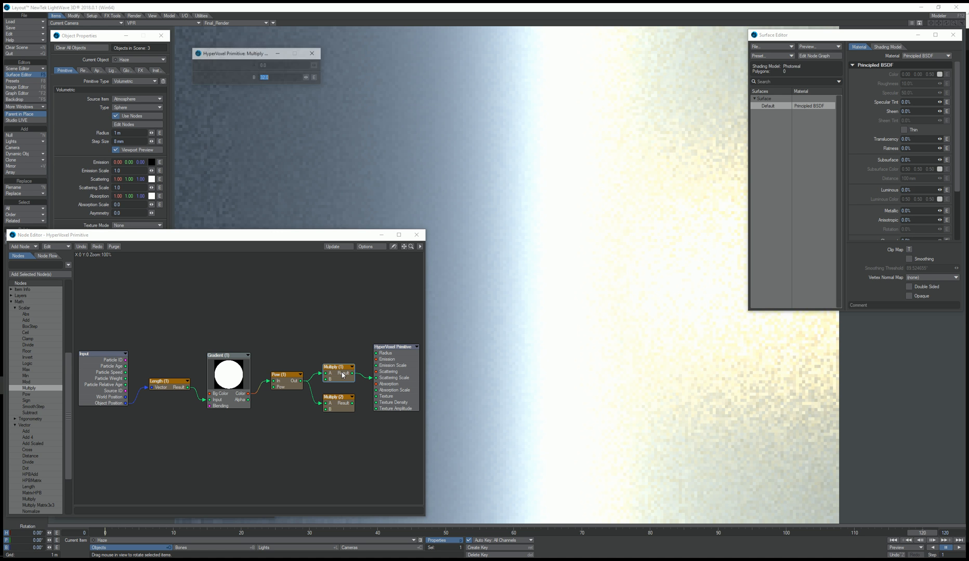
type("1")
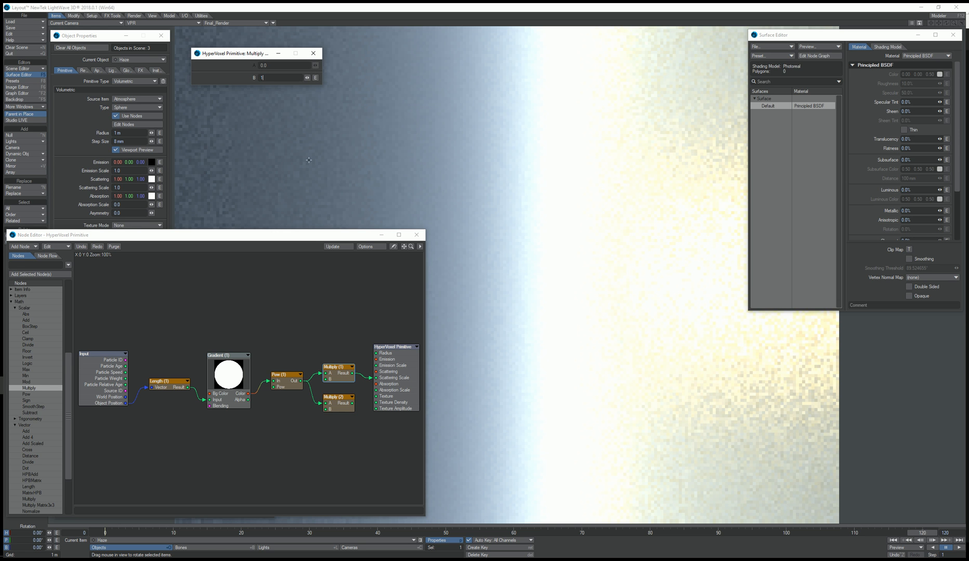
key("Return")
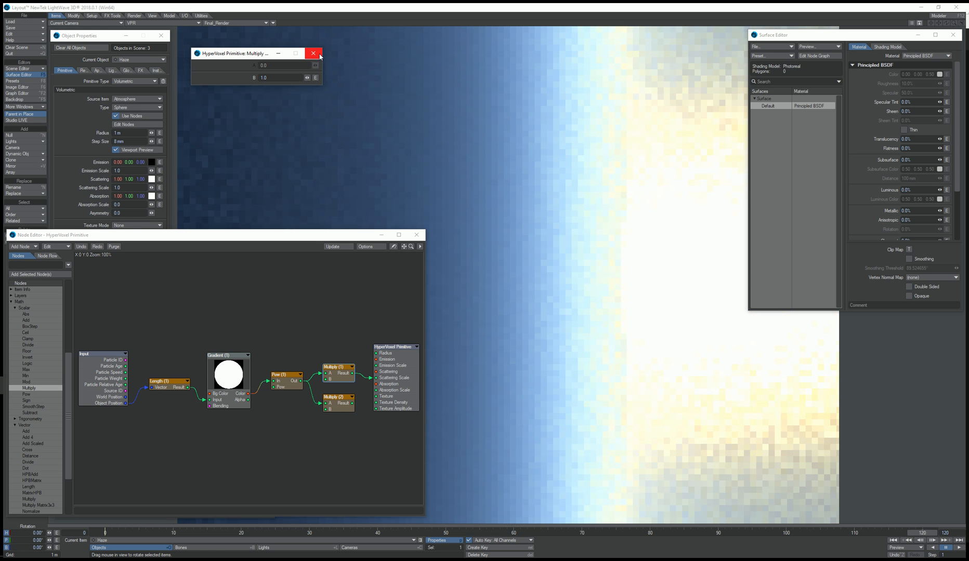
left_click(313, 53)
Step: Deactivate the Atmosphere object in the Scene Editor to isolate the haze, and arrange the editor windows to avoid overlap
left_click(21, 69)
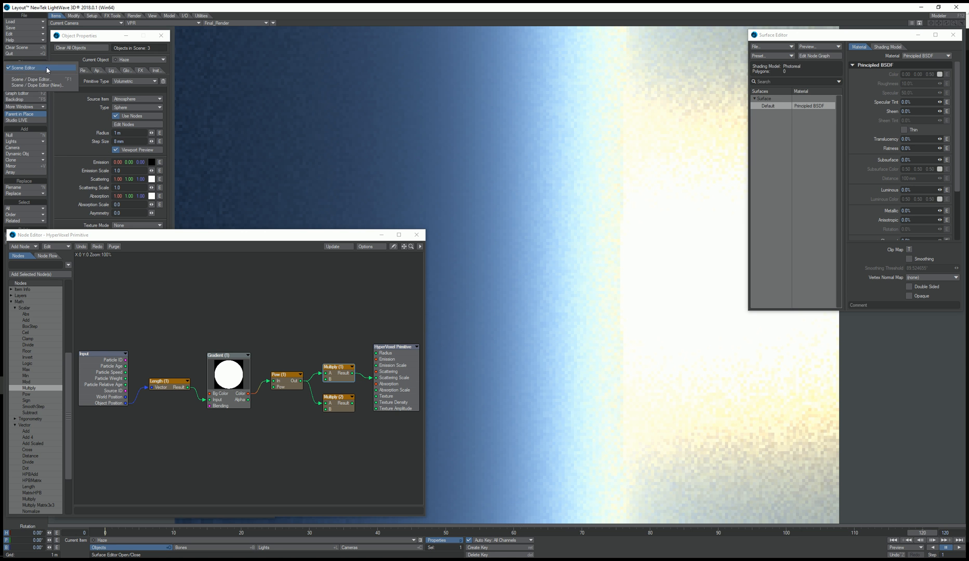
left_click(267, 63)
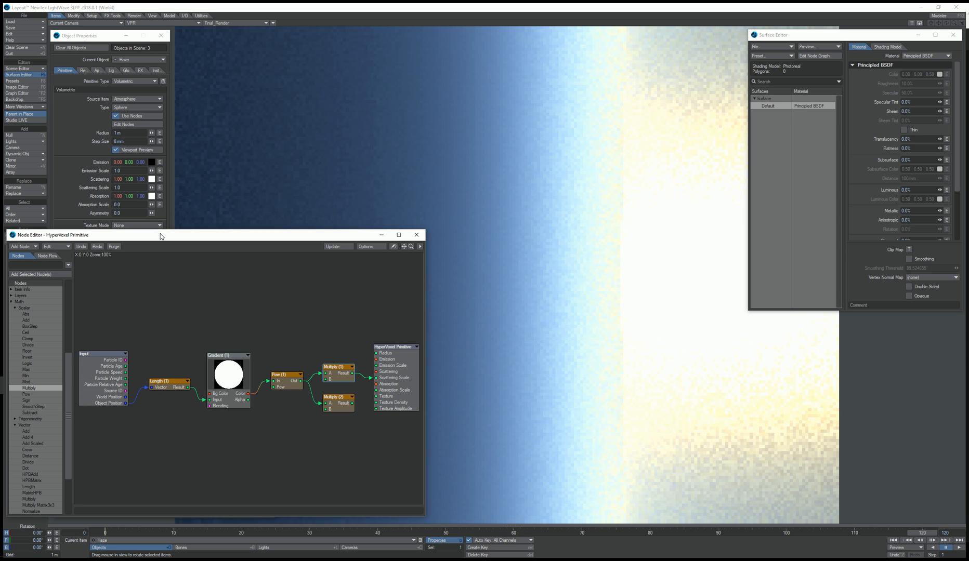
left_click_drag(160, 235, 158, 151)
left_click(90, 470)
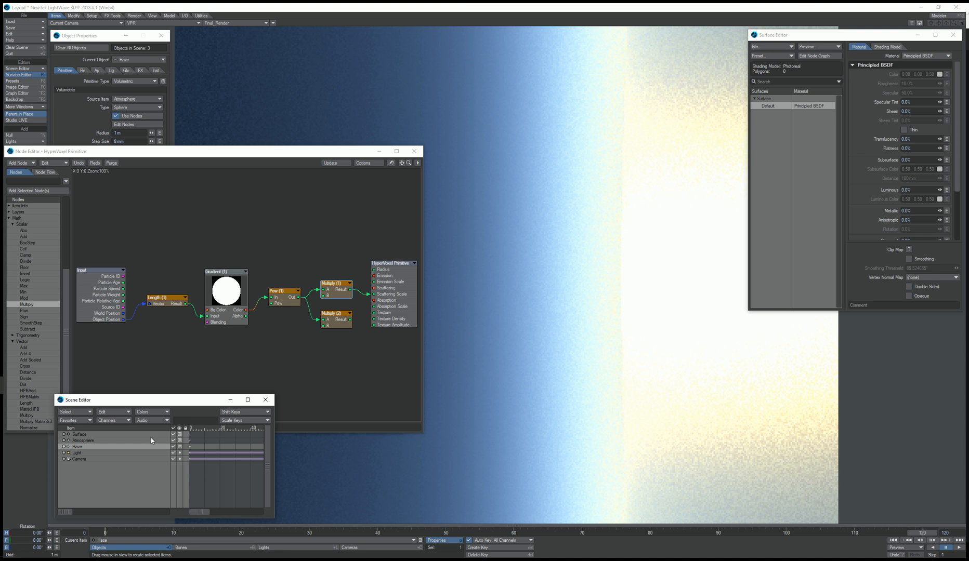
left_click(174, 440)
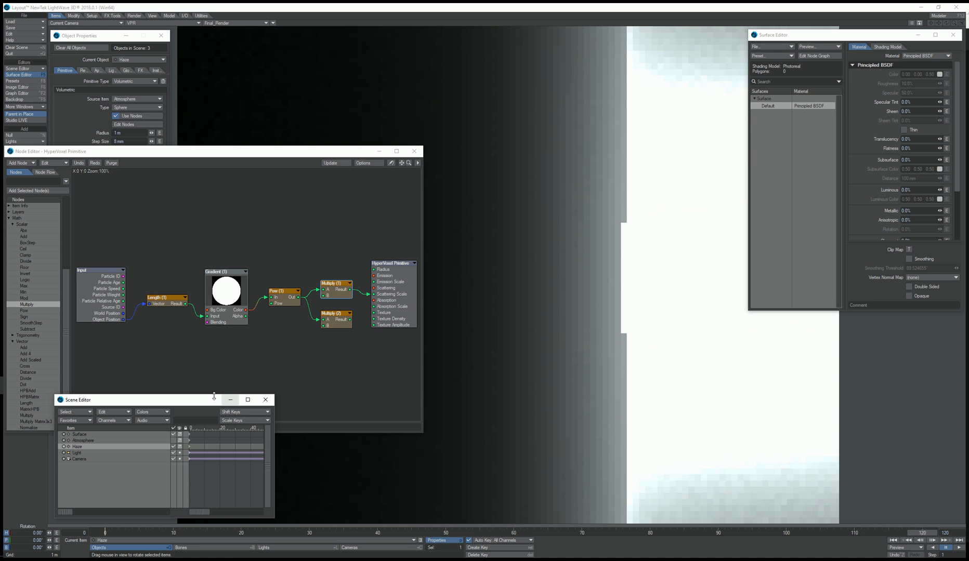
left_click_drag(171, 404, 128, 446)
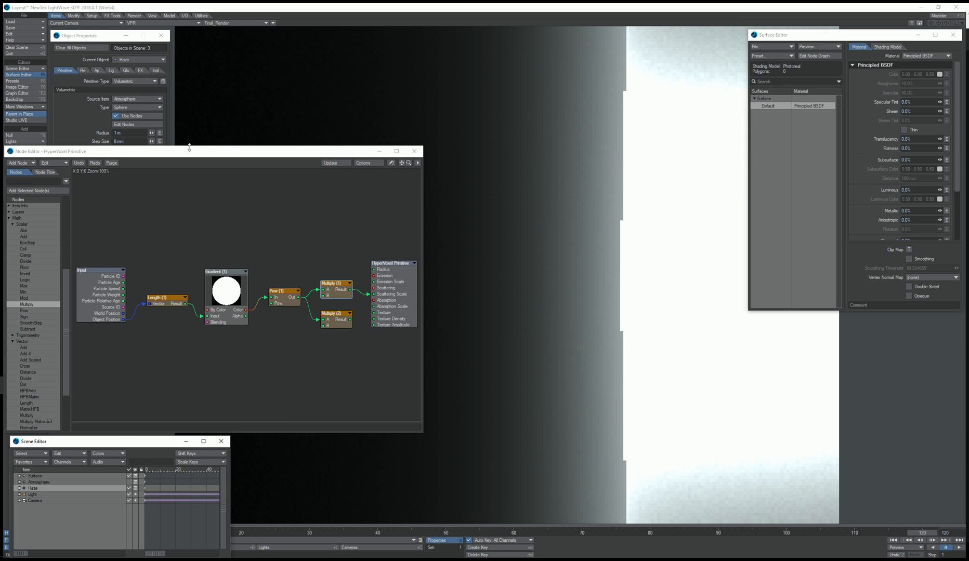
Step: Try step sizes of 10, 20 and 30 mm for the Haze volume
left_click(79, 116)
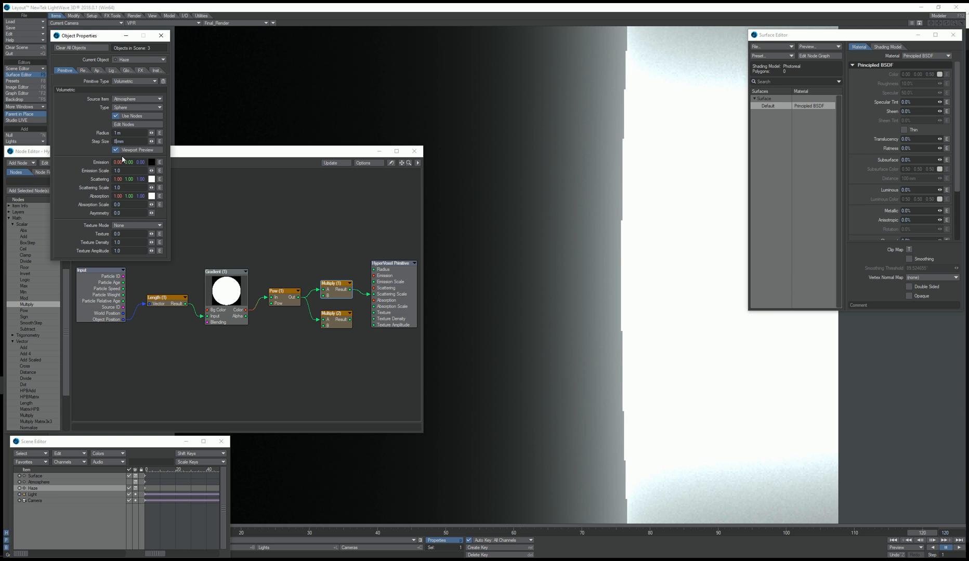
type("10")
key("Return")
double_click(117, 142)
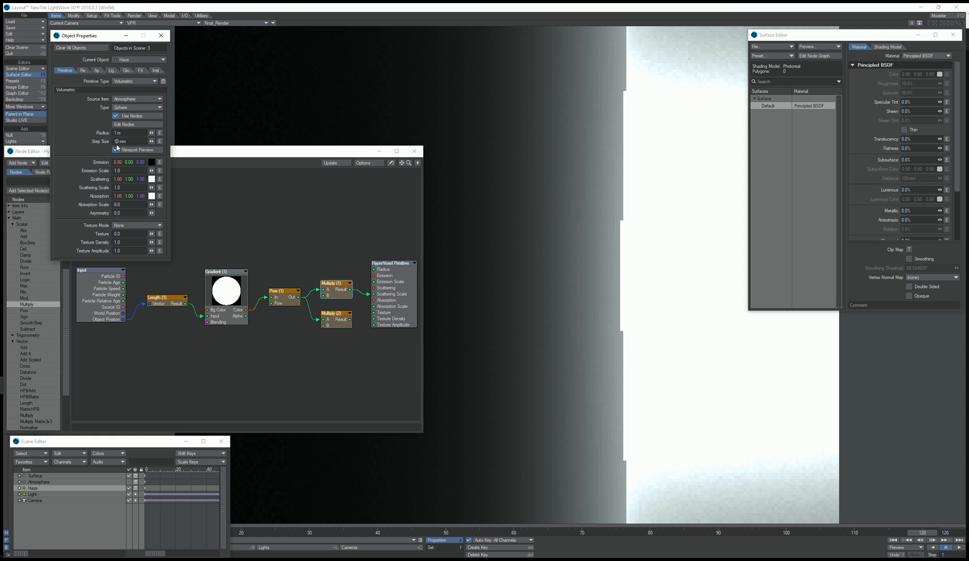
type("20")
key("Return")
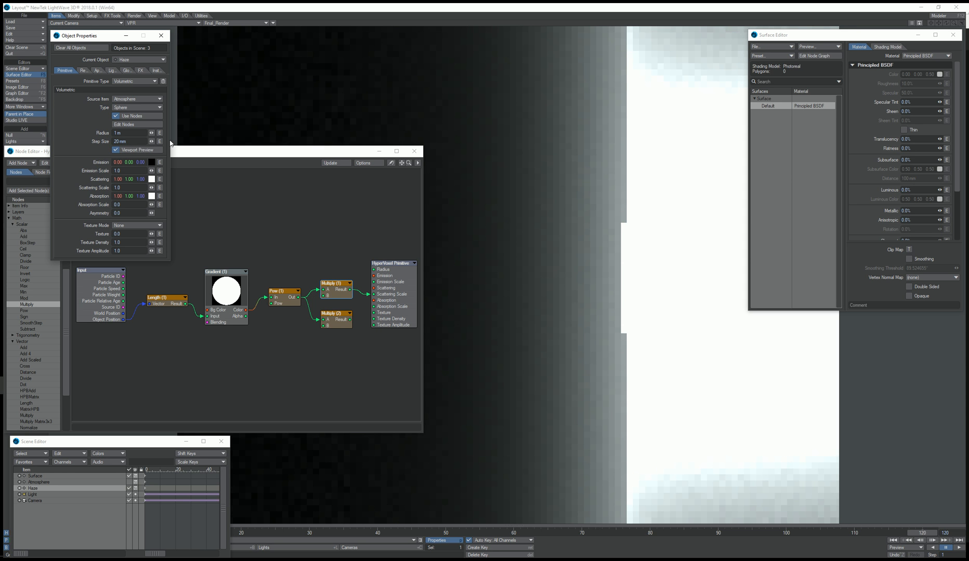
double_click(117, 141)
type("30")
key("Return")
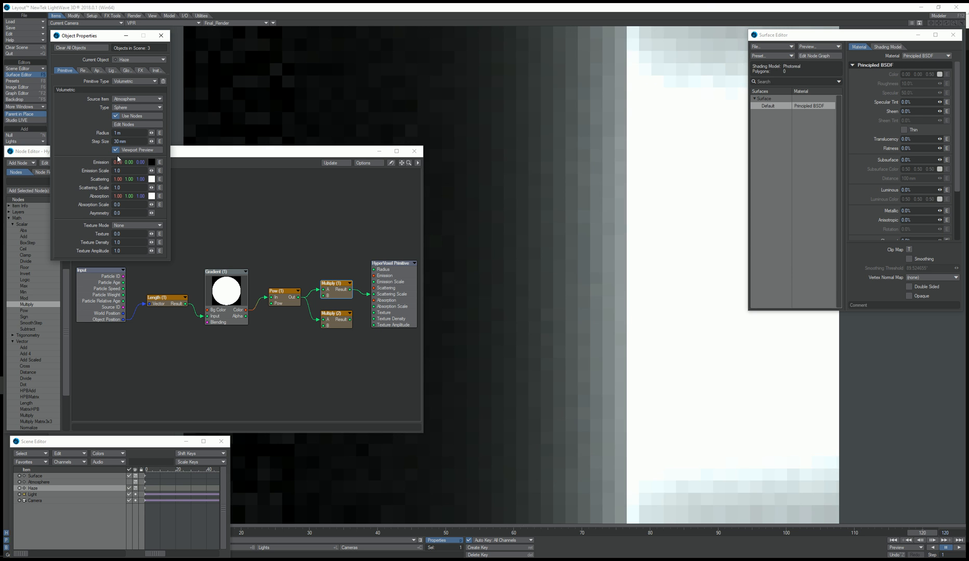
Step: Set the Haze volume's step size to 10 mm and bring its node network back to the front
left_click(117, 142)
key("BackSpace")
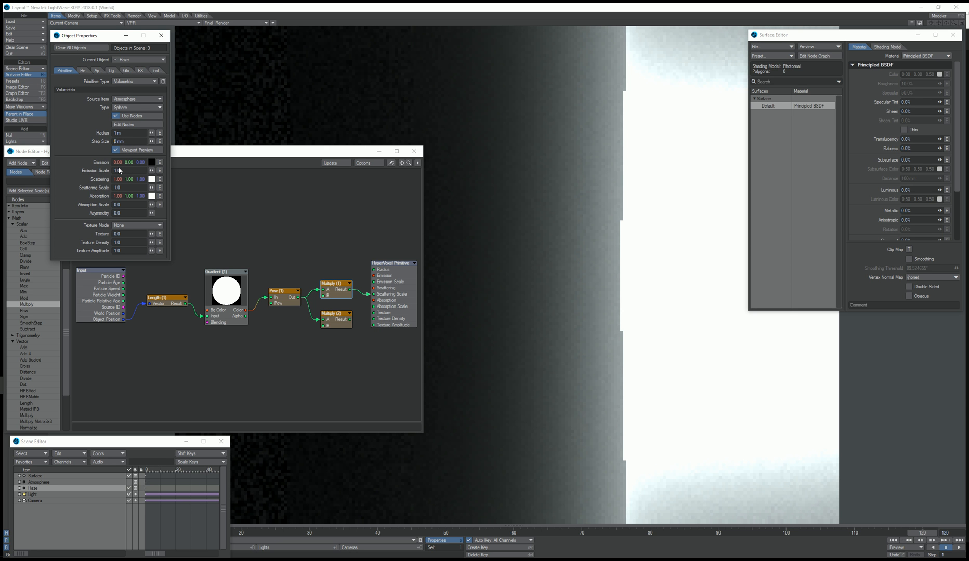
type("1")
key("Return")
left_click(262, 251)
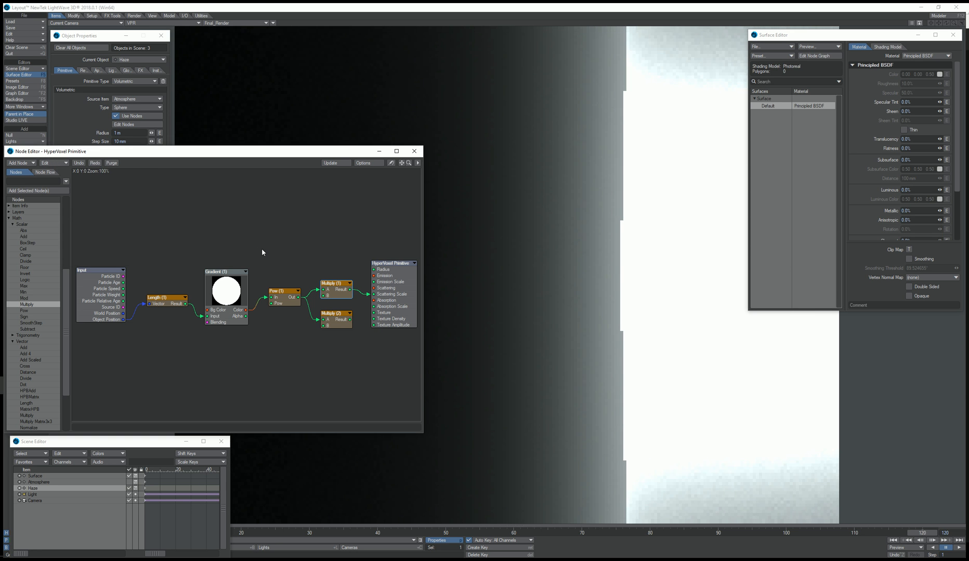
Step: In the Haze node network, try Pow (1) exponents of 4 and 6, set it to 5.0, and close the network
double_click(283, 300)
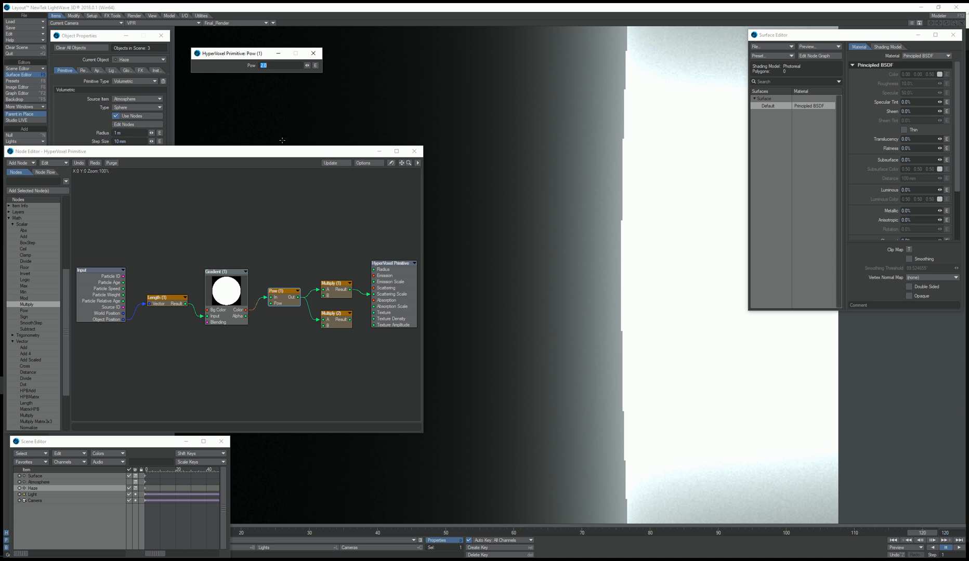
type("4")
key("Return")
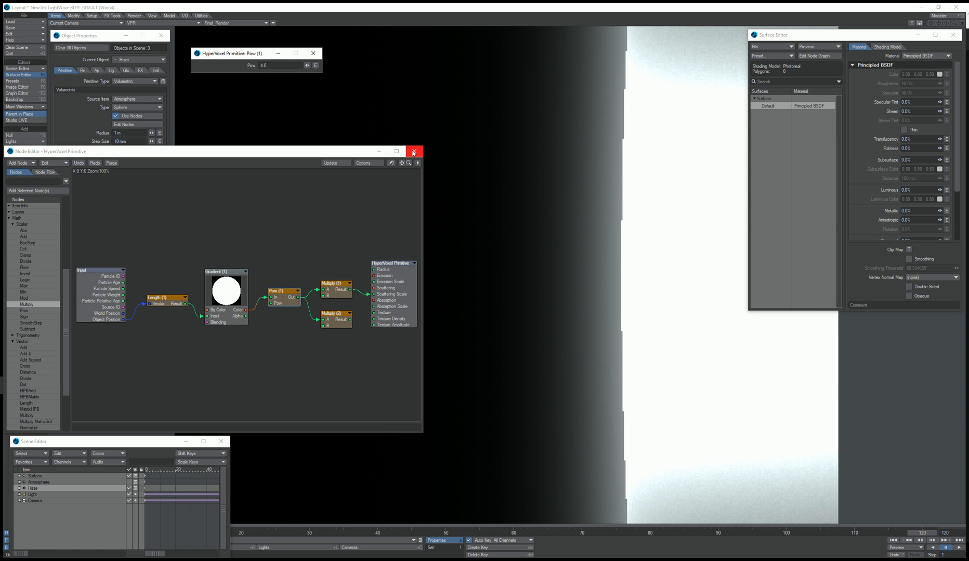
left_click(265, 65)
type("6")
key("Return")
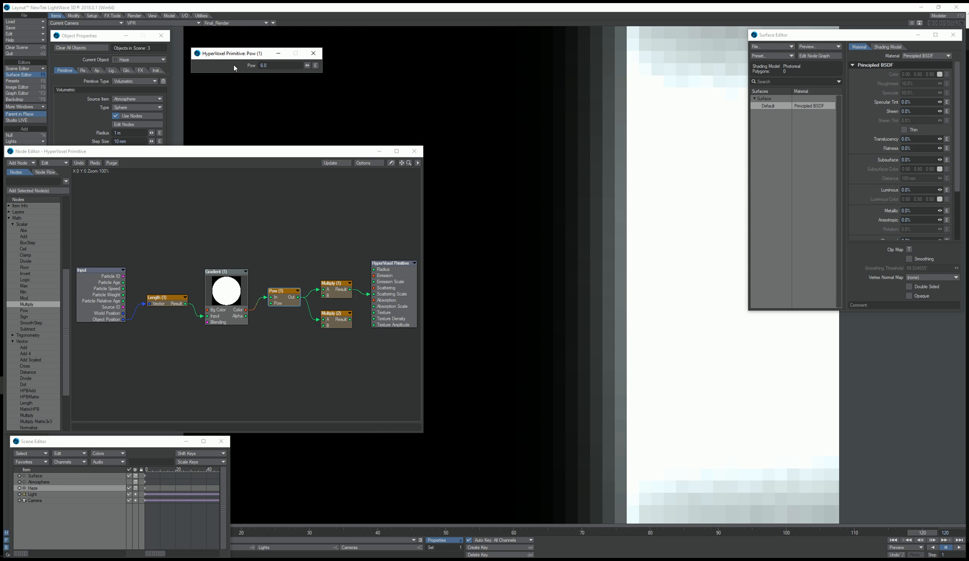
left_click_drag(282, 66, 226, 68)
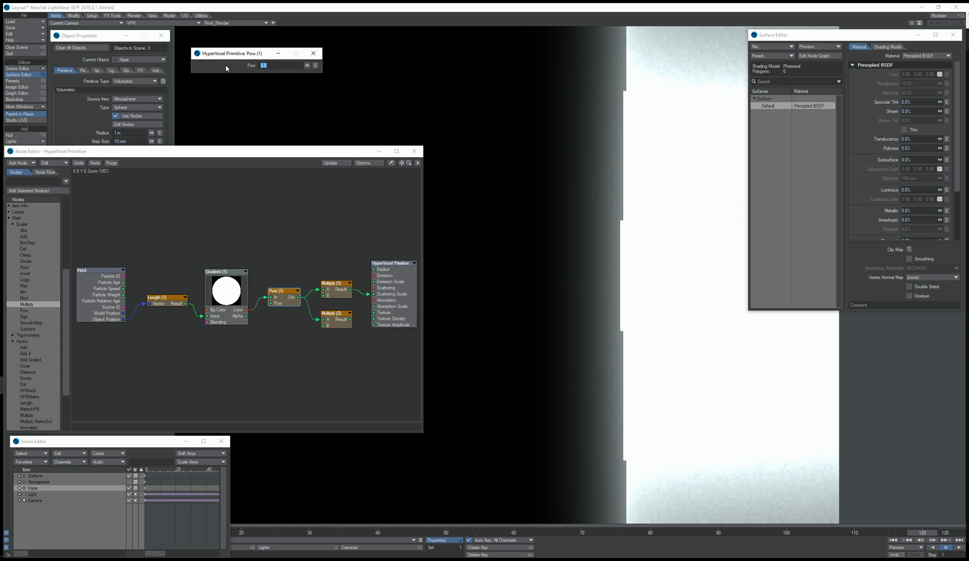
type("5")
key("Return")
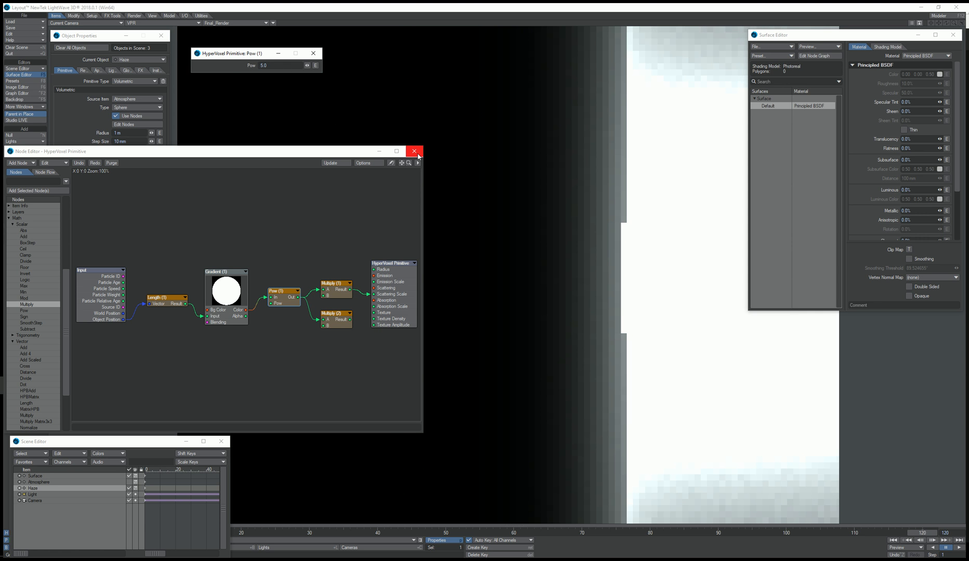
left_click(414, 151)
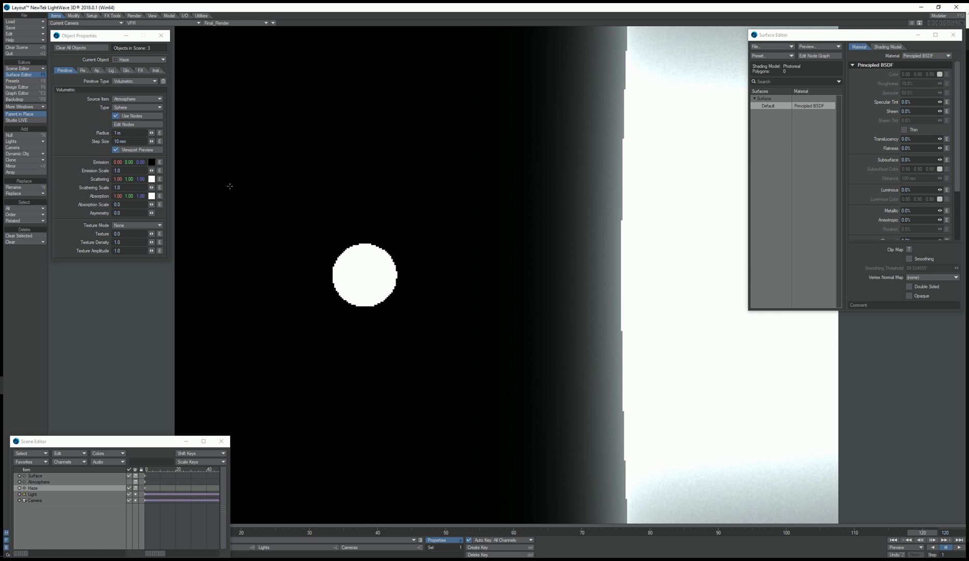
Step: Set the Haze volume's Asymmetry to 0.76 and close the Scene Editor
left_click(134, 213)
type(".76")
key("Return")
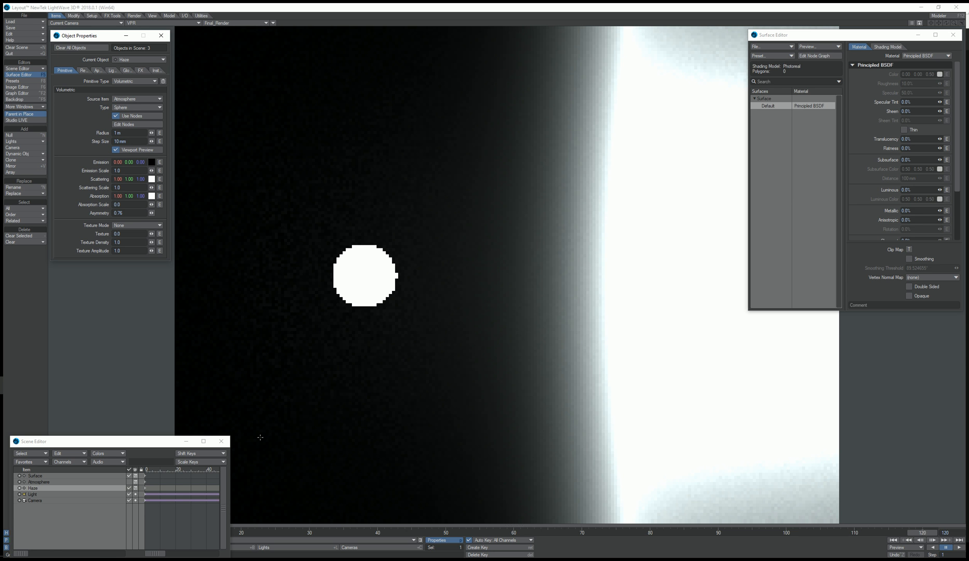
left_click(221, 441)
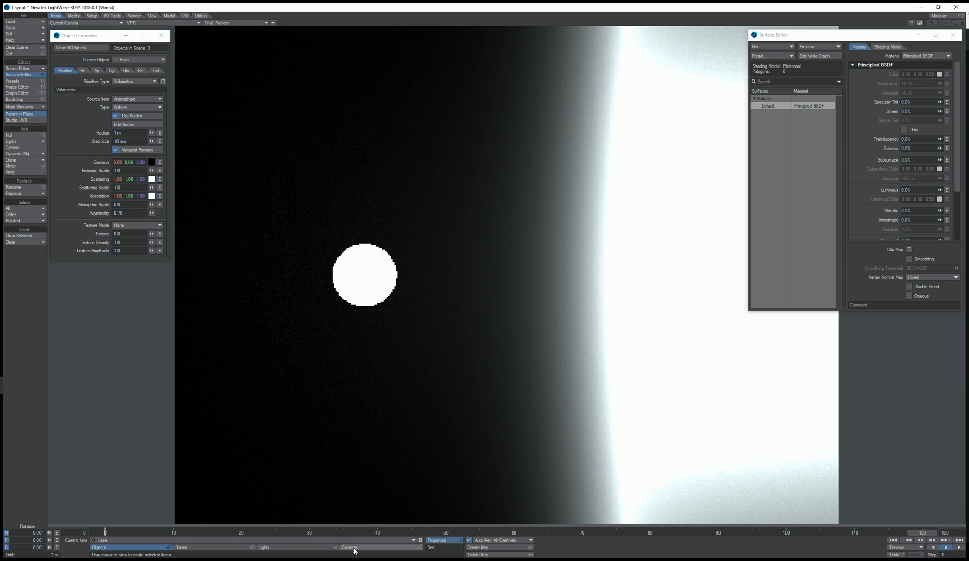
Step: Nudge the camera to about X -716.8 mm, Z -670.2 mm using a 50 mm grid, and rotate the light to a heading of about 122.2°
left_click(353, 548)
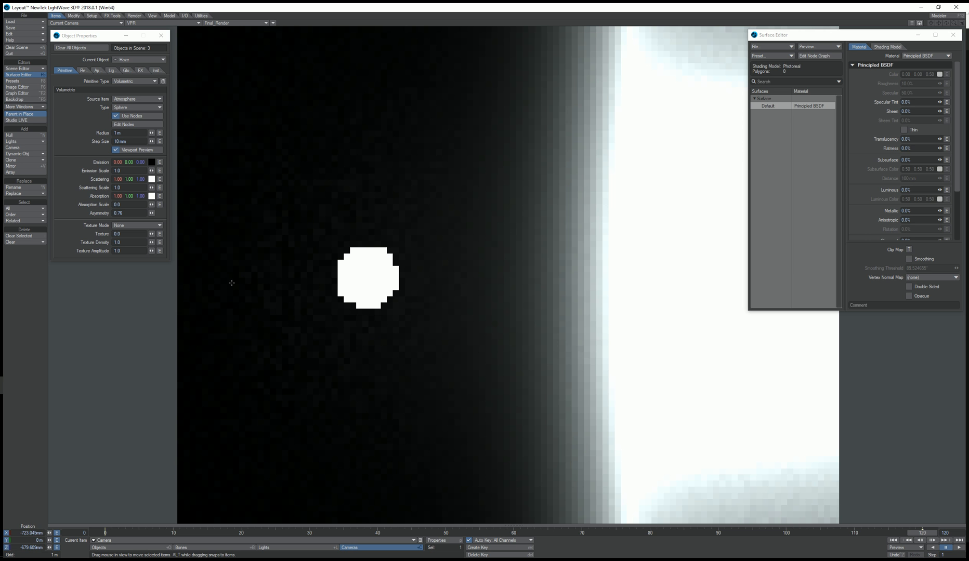
left_click(152, 16)
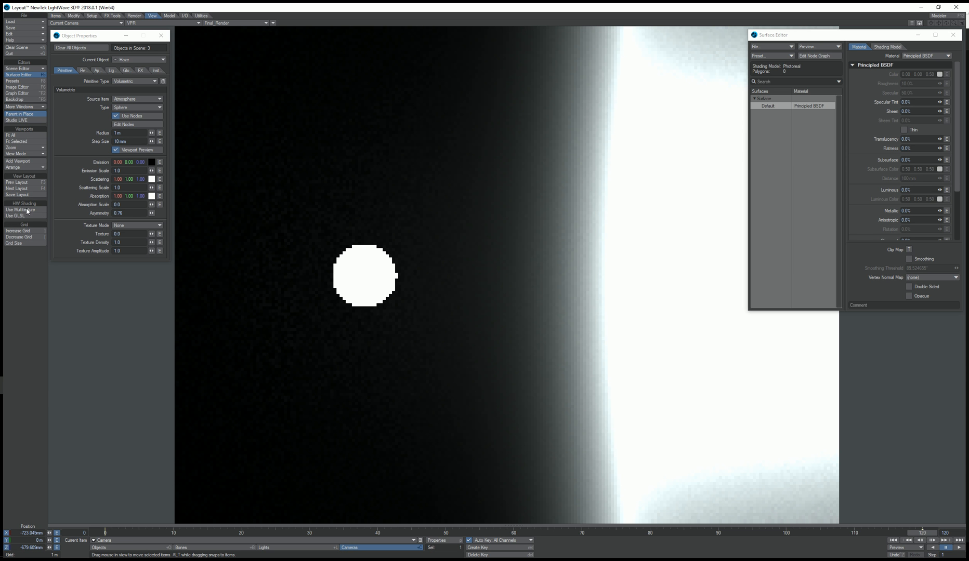
left_click(26, 238)
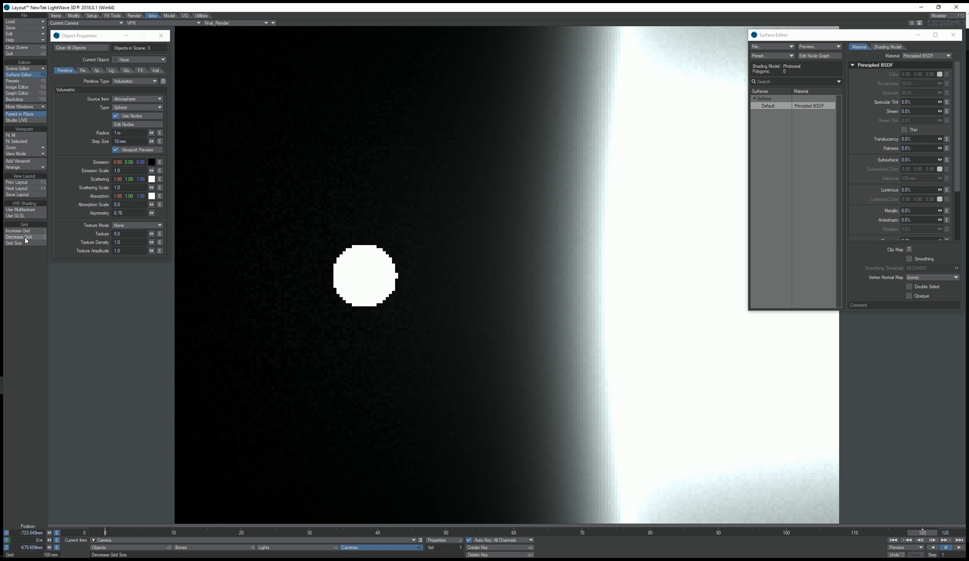
left_click(25, 238)
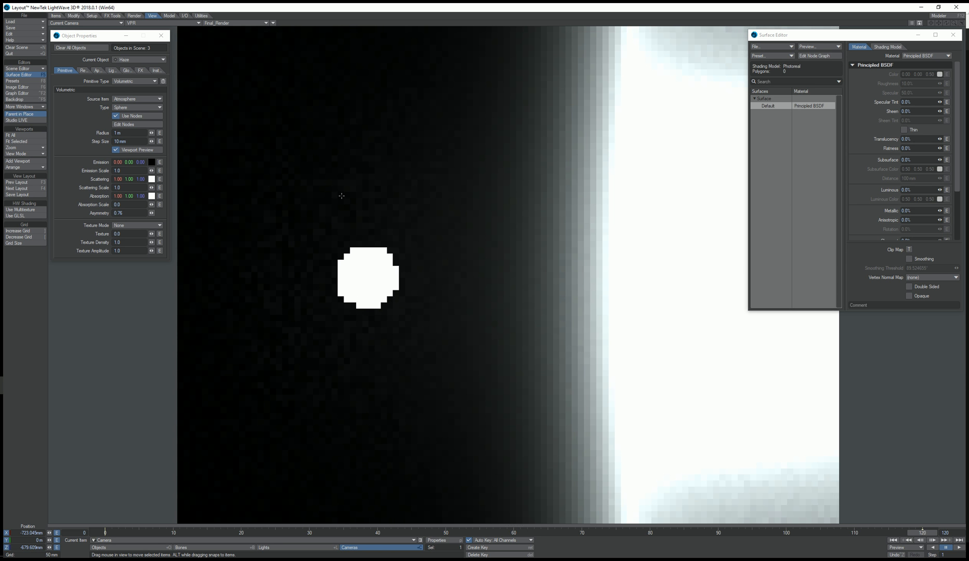
left_click_drag(347, 152, 356, 150)
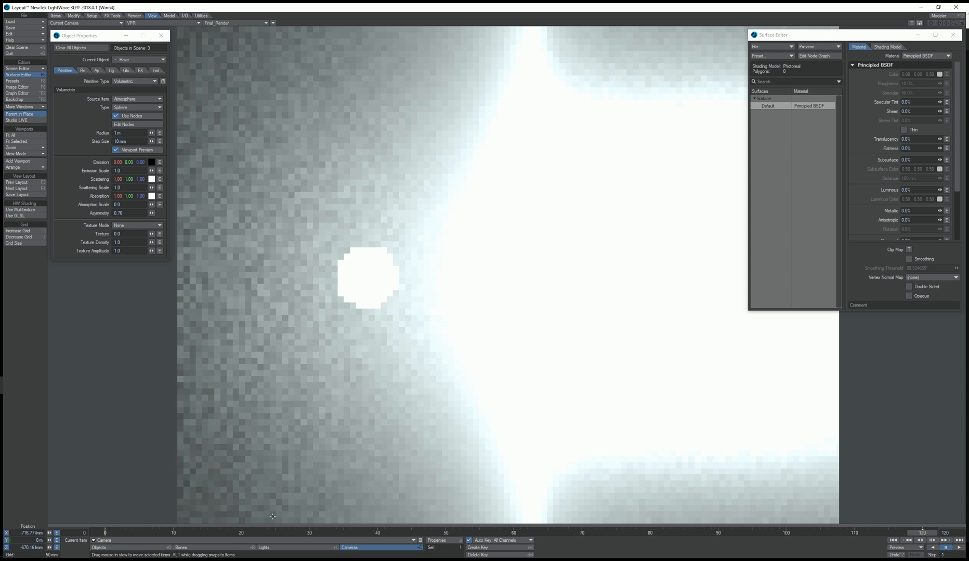
key("shift+l")
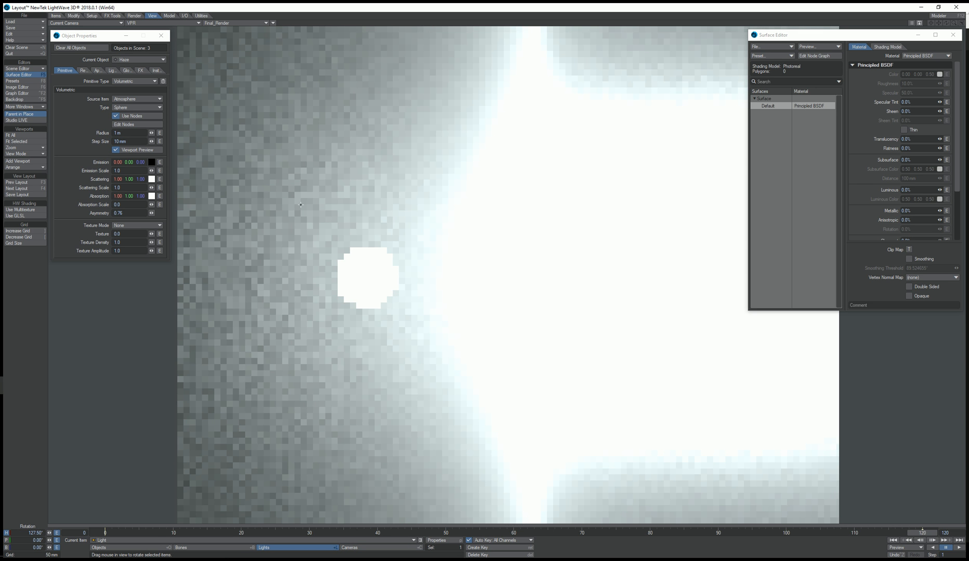
left_click_drag(319, 193, 349, 183)
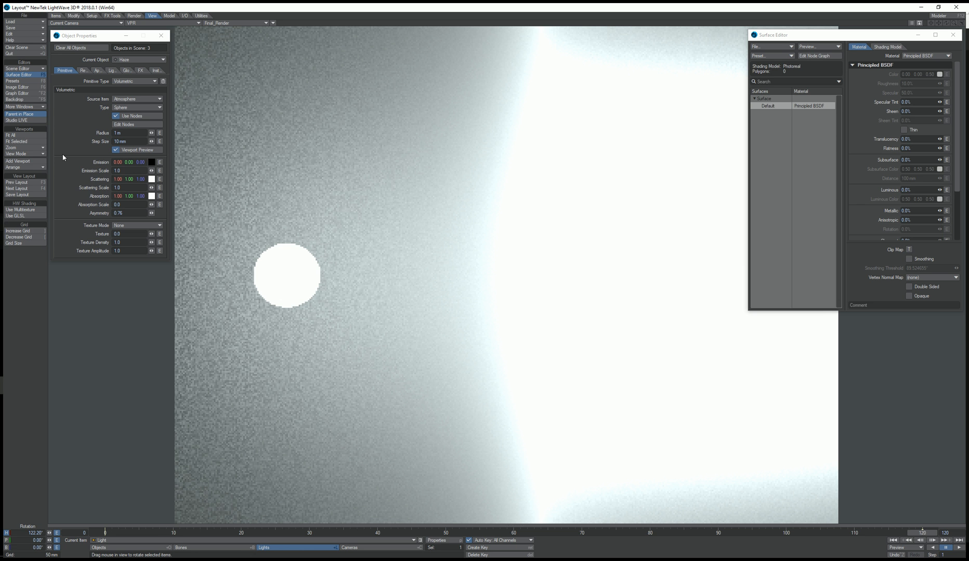
Step: Reopen the Haze node network, move it clear of the Pow (1) settings, and set the exponent to 4.0
left_click(122, 125)
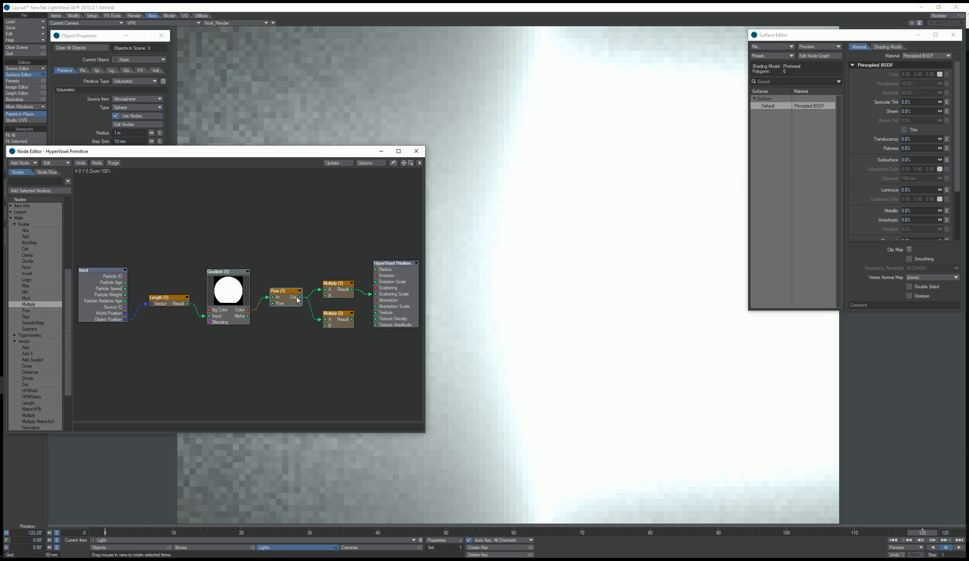
double_click(289, 303)
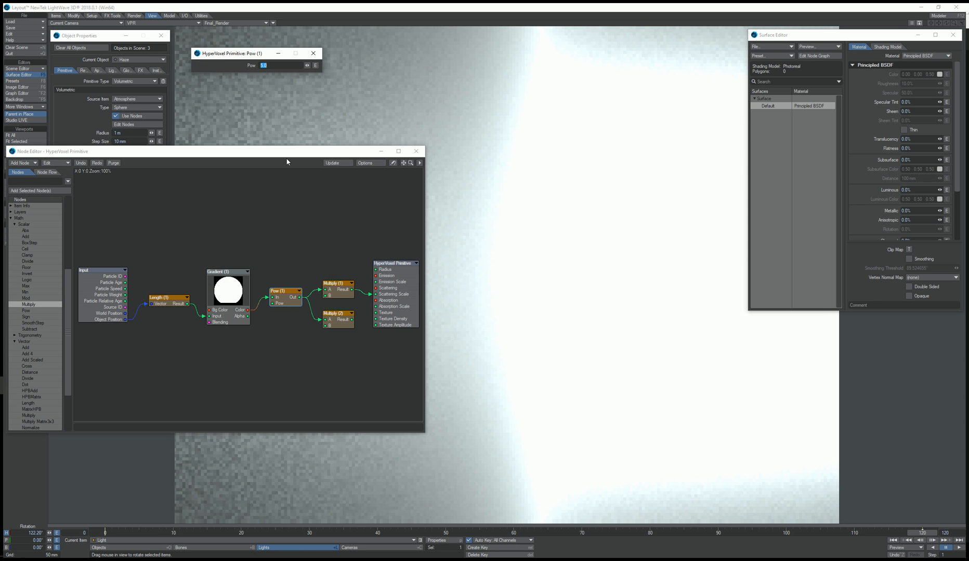
left_click_drag(285, 155, 291, 274)
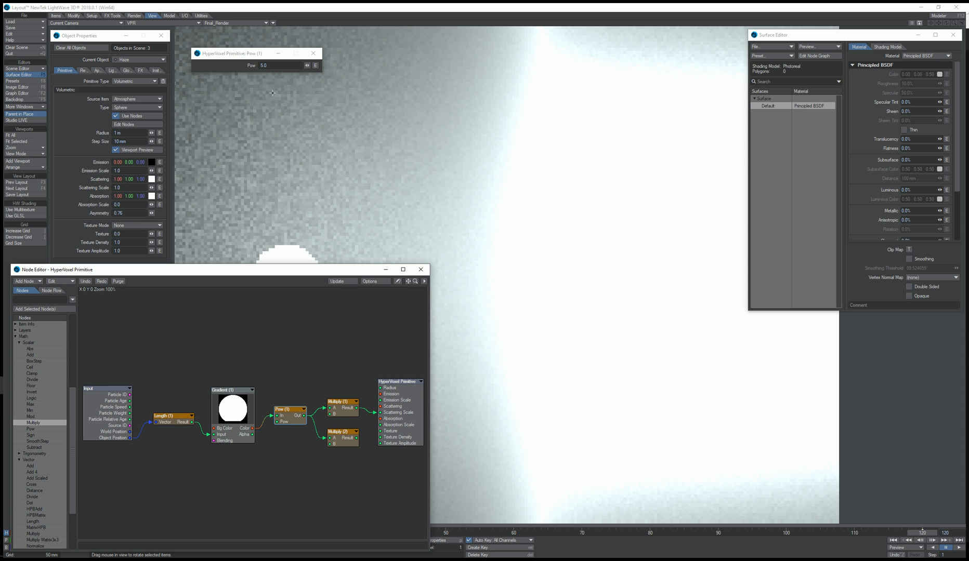
left_click(257, 66)
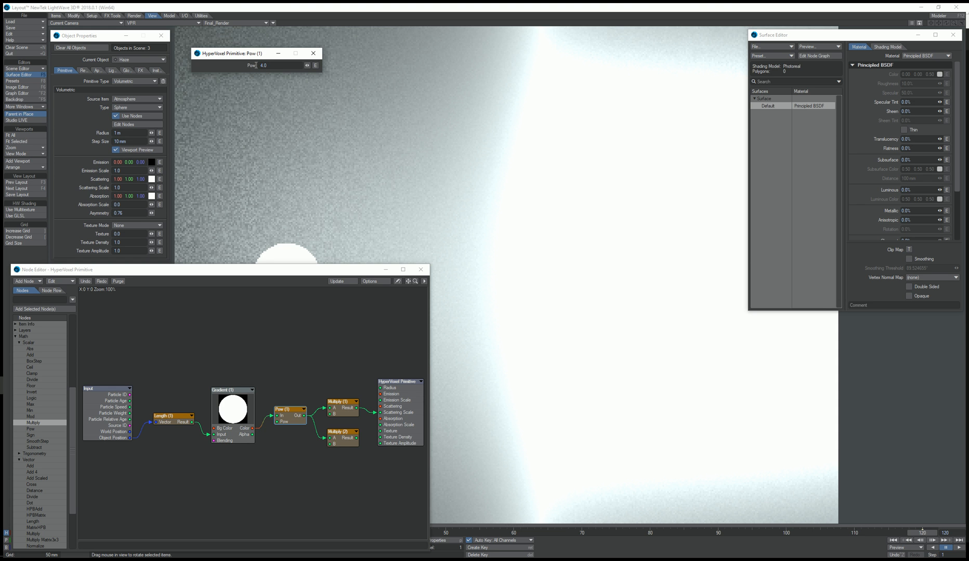
key("Return")
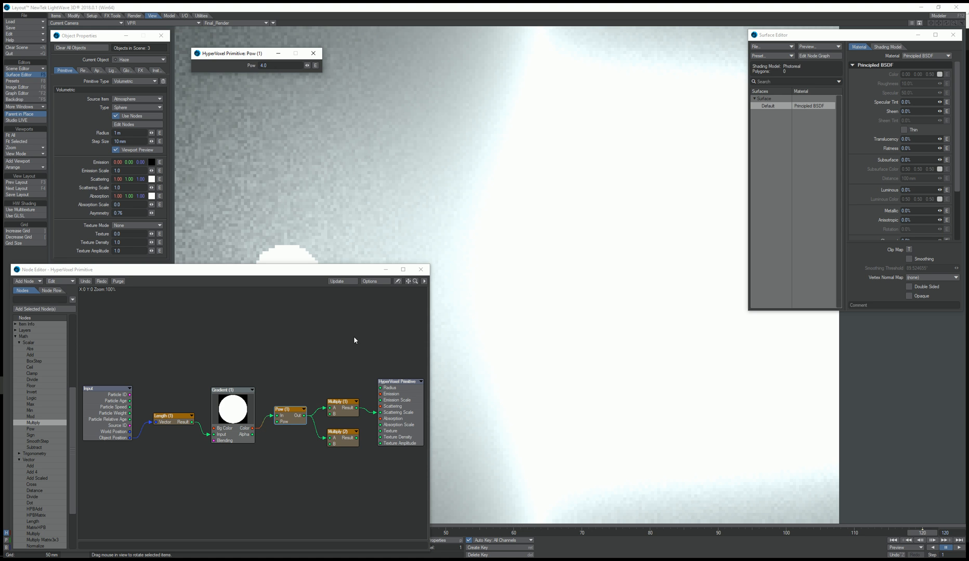
Step: Set Multiply (1)'s B value to 2 and close the Haze node network
left_click(341, 409)
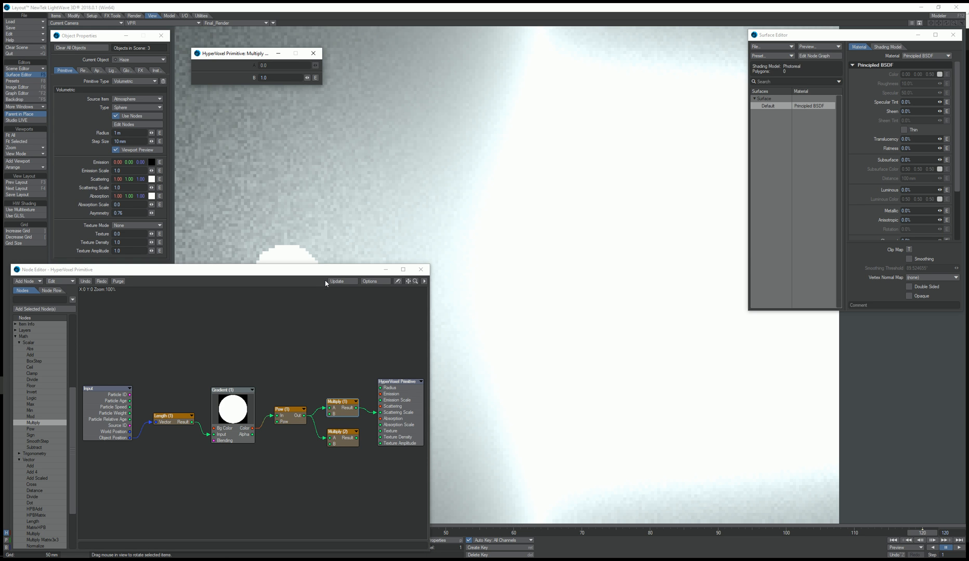
left_click_drag(308, 79, 256, 78)
type("2")
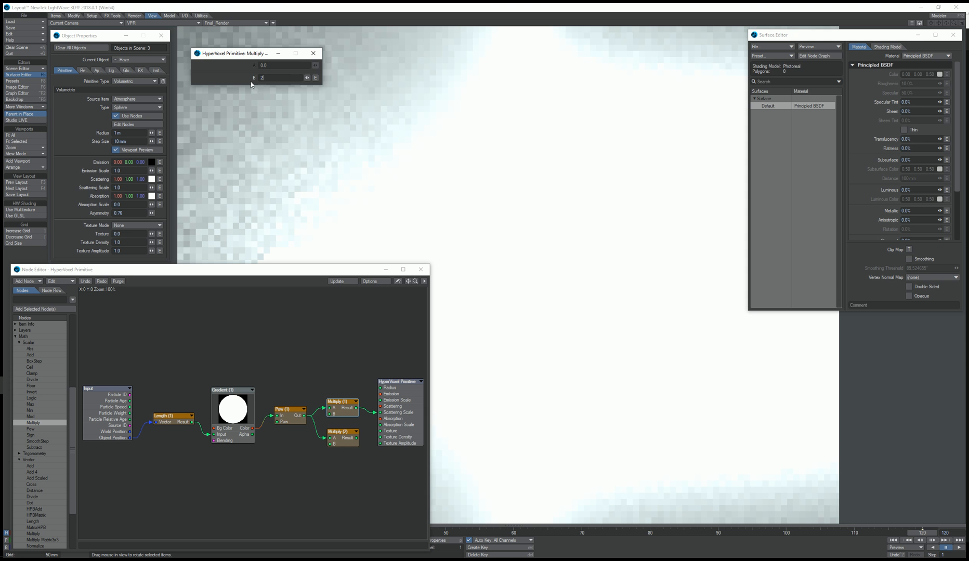
left_click(313, 53)
left_click(421, 269)
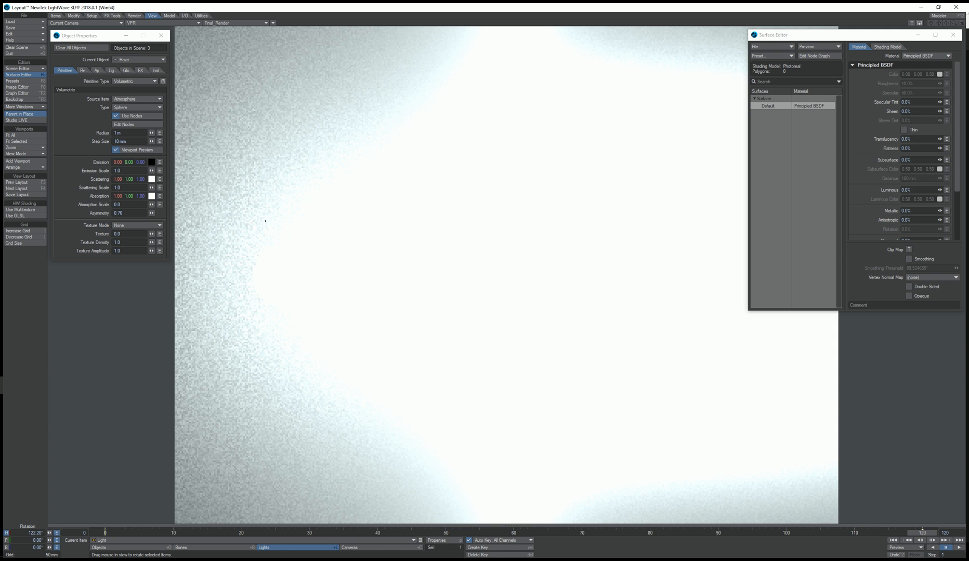
Step: Reactivate the Atmosphere object in the Scene Editor and close the editor
left_click(30, 69)
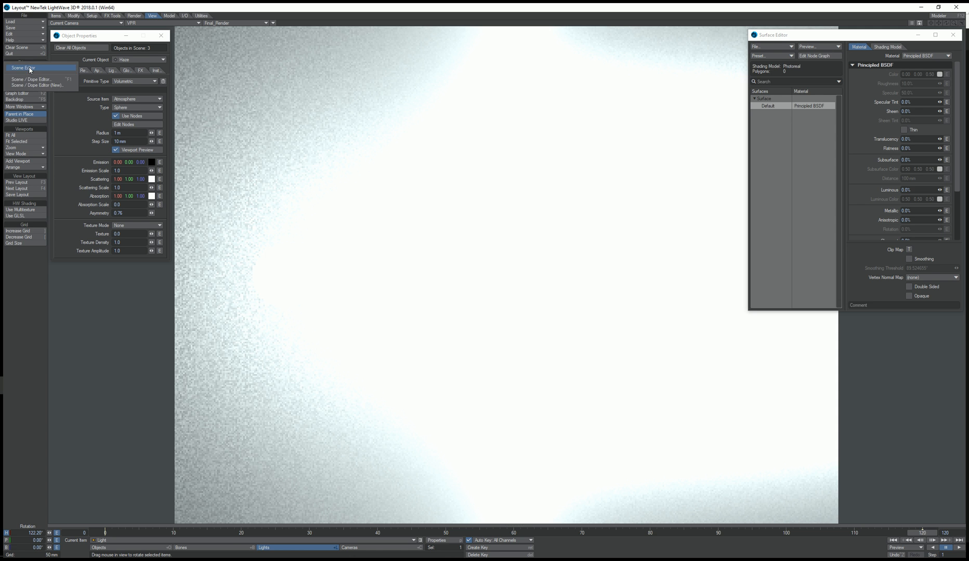
left_click(30, 70)
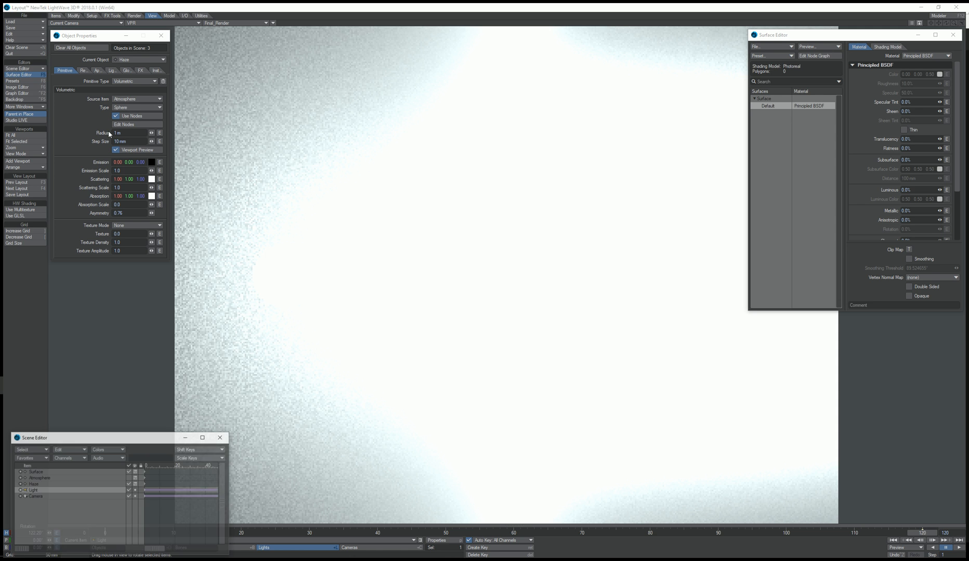
left_click(130, 481)
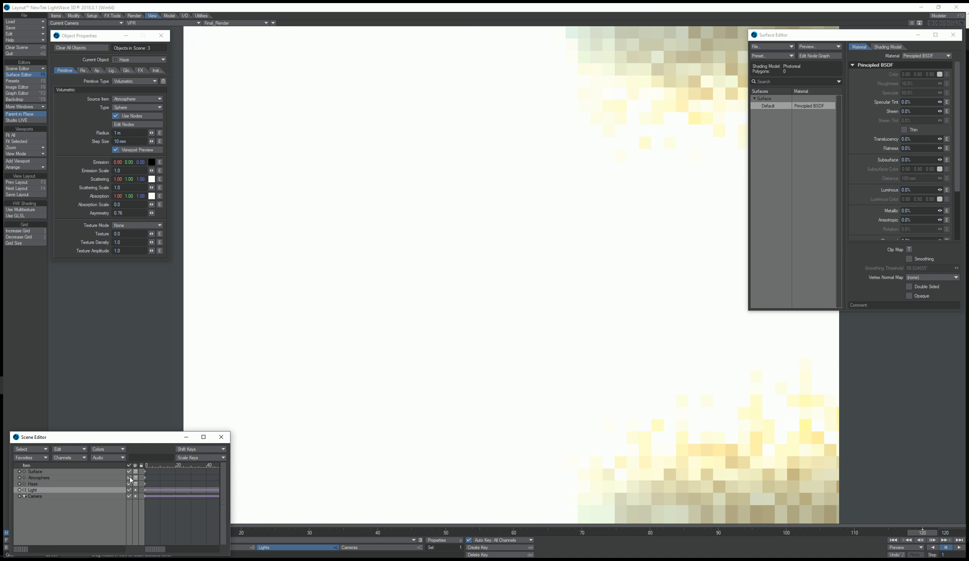
left_click(223, 439)
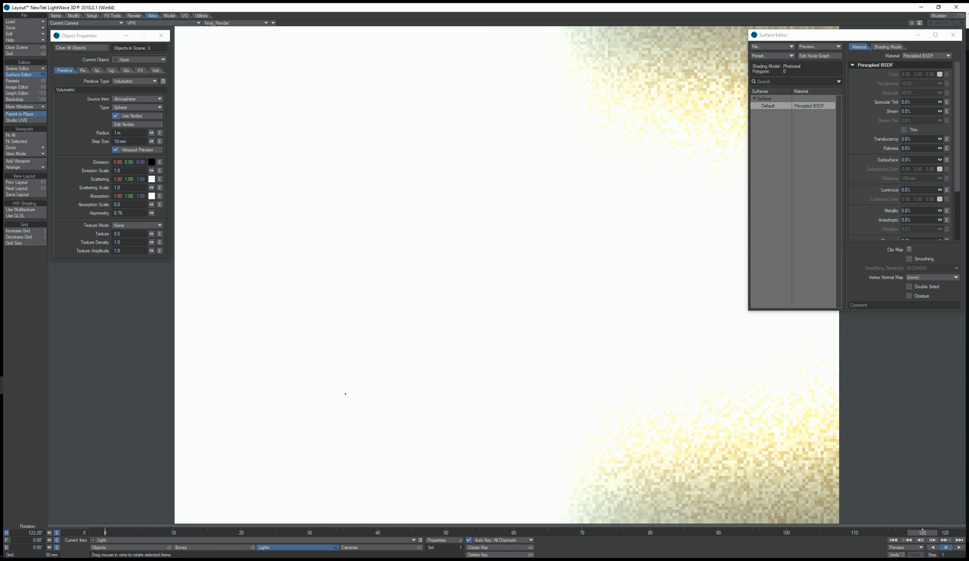
Step: Lower the distant light's intensity to 5.0 lx
key("p")
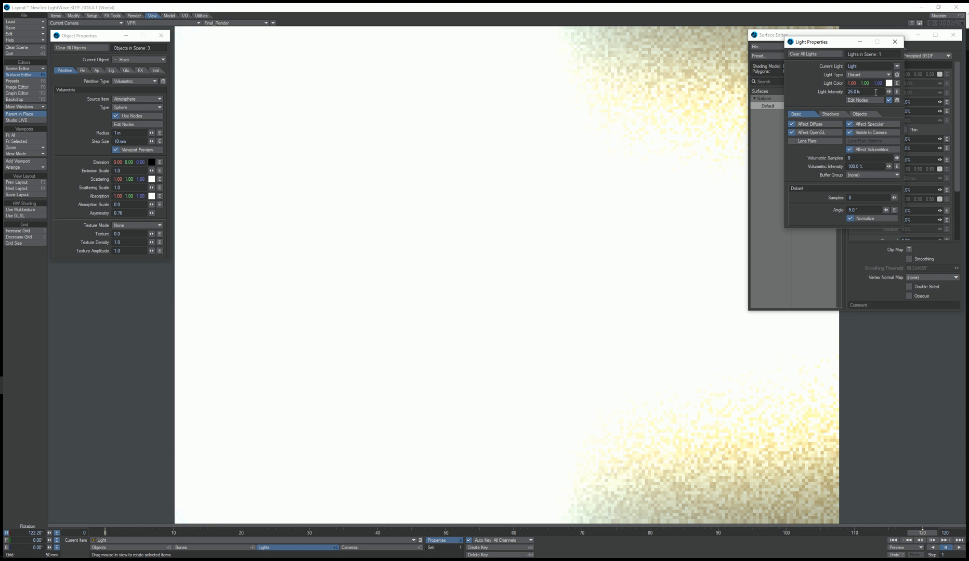
left_click(851, 92)
type("5")
key("Return")
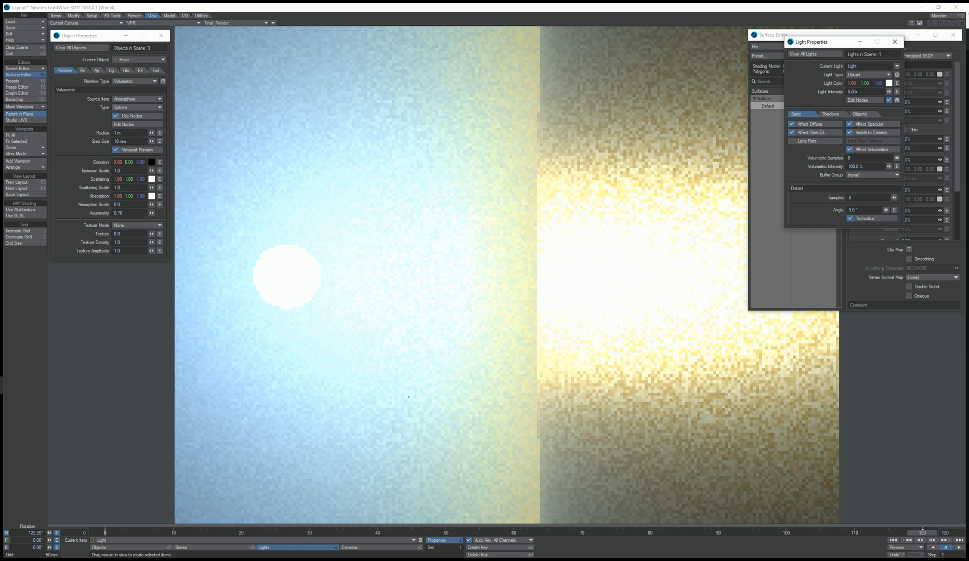
Step: Rotate the camera slightly away from the planet, to a heading of about -48.4° at frame 120
left_click(354, 548)
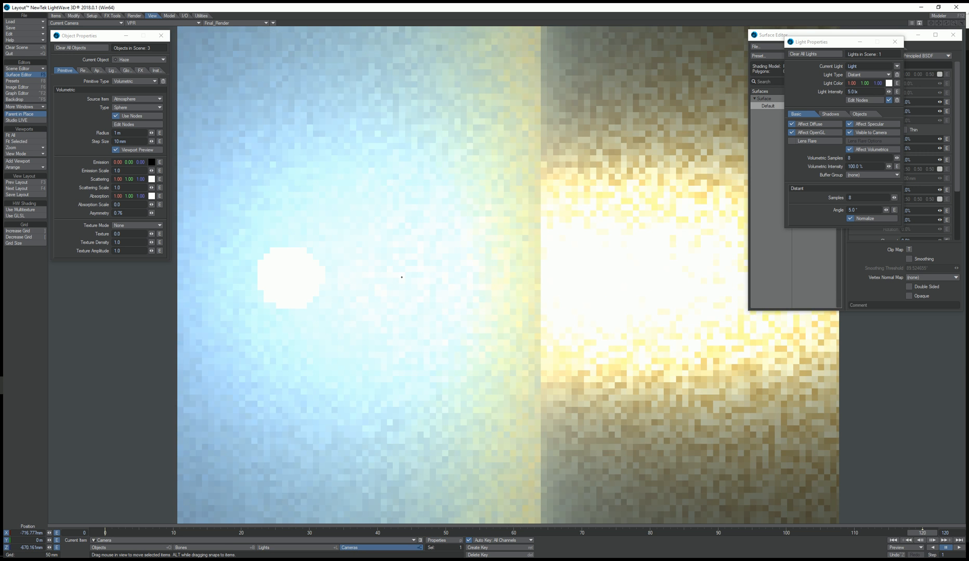
left_click_drag(401, 277, 424, 248)
key("y")
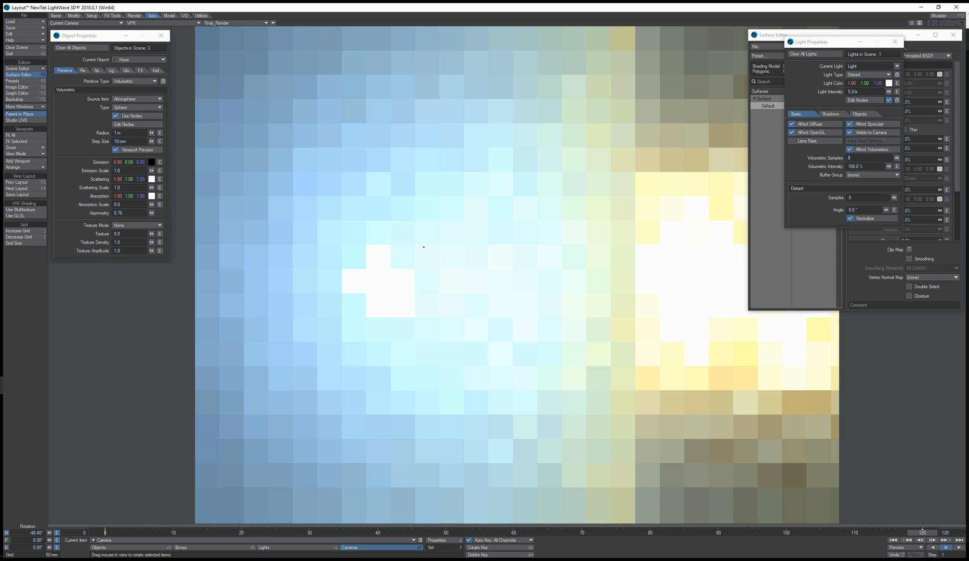
Step: Rotate the light to a heading of about 137.6° so the sun meets the planet's limb, and return the timeline to frame 0
key("shift+l")
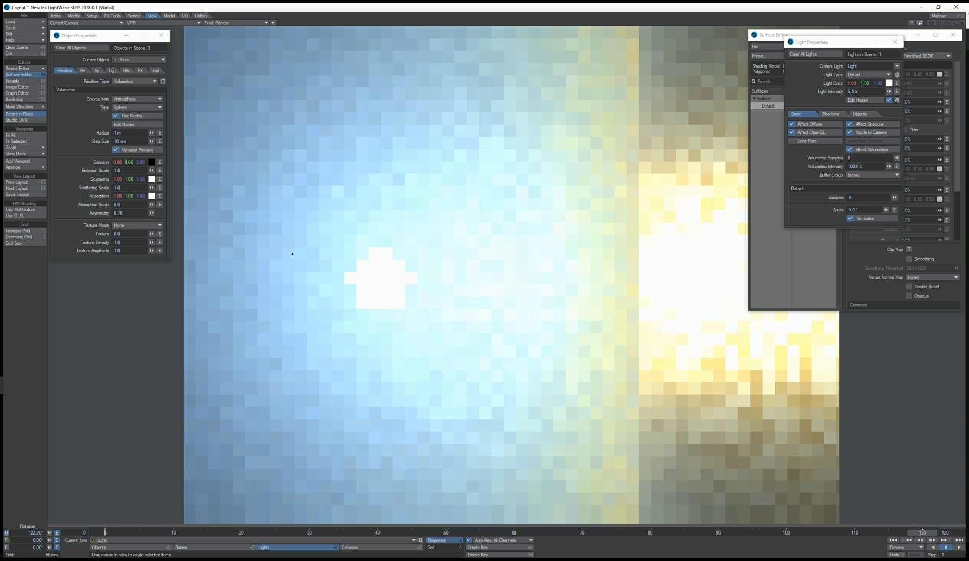
left_click_drag(293, 254, 157, 210)
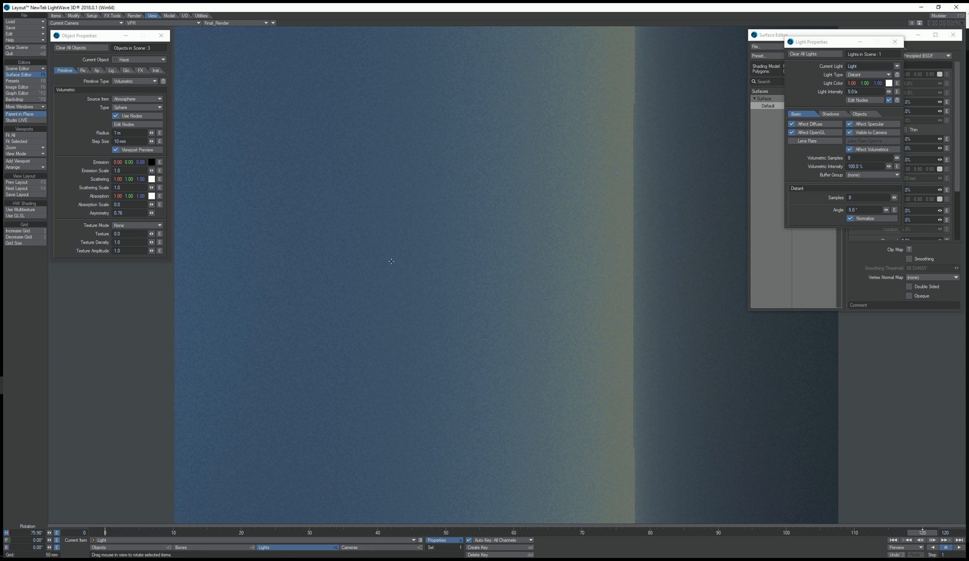
left_click_drag(358, 224, 530, 181)
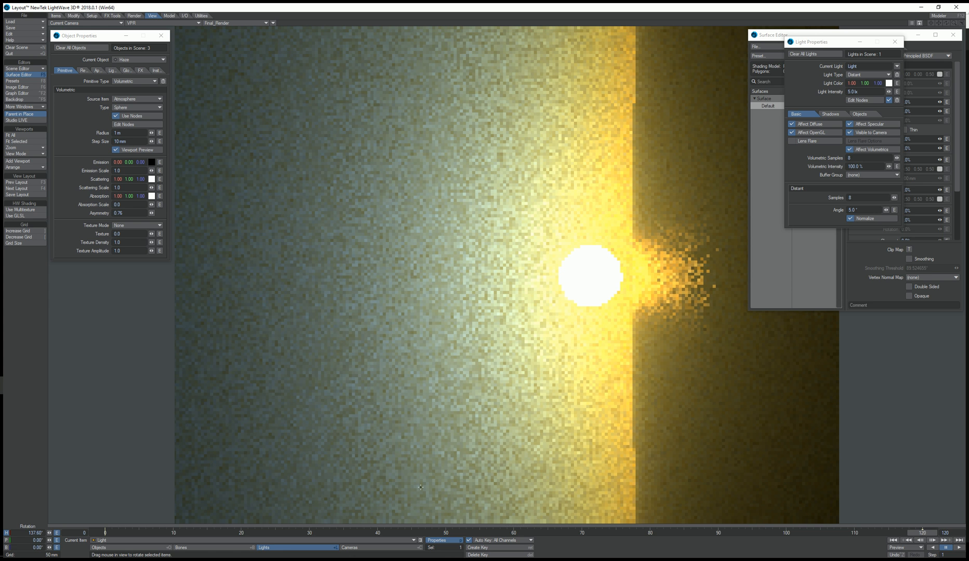
left_click_drag(922, 533, 140, 541)
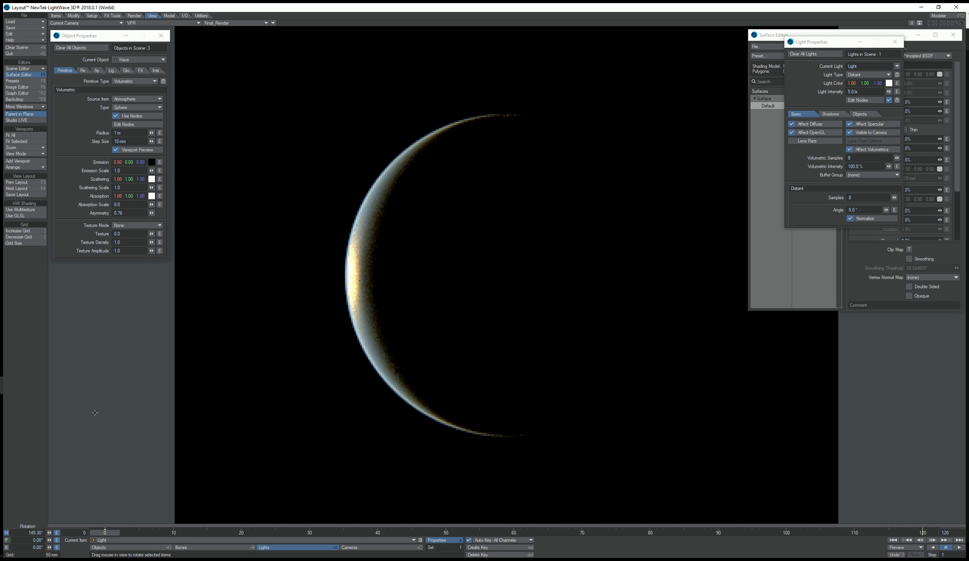
Step: Raise the distant light's intensity to 25 lx and rotate the light to a heading of about 61.8° at frame 0
left_click_drag(279, 296, 42, 298)
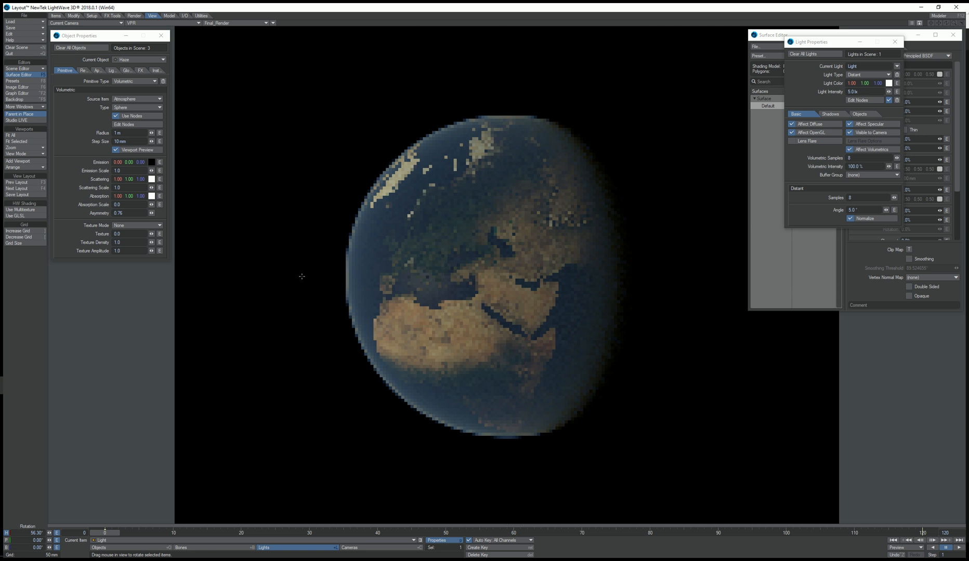
left_click_drag(863, 92, 806, 87)
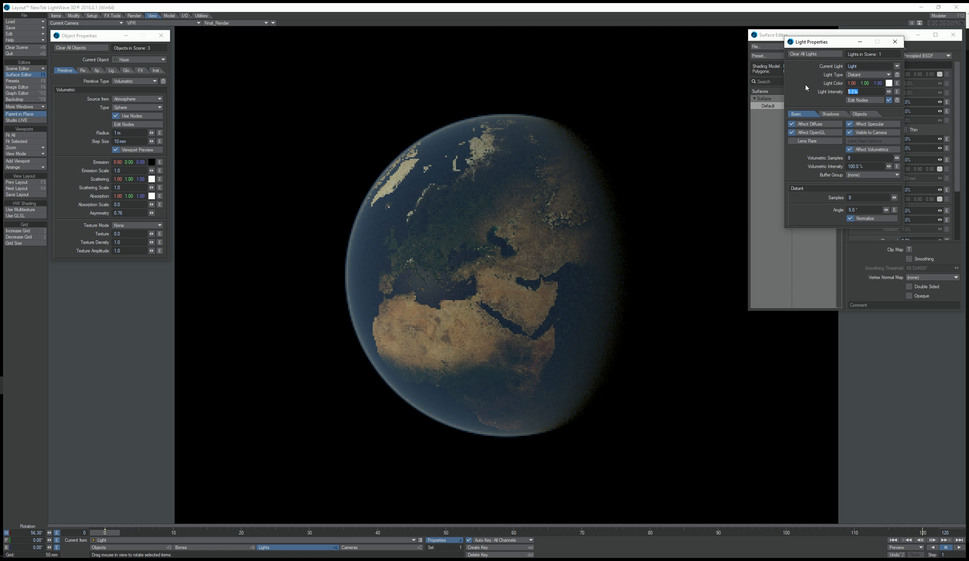
type("25")
key("Return")
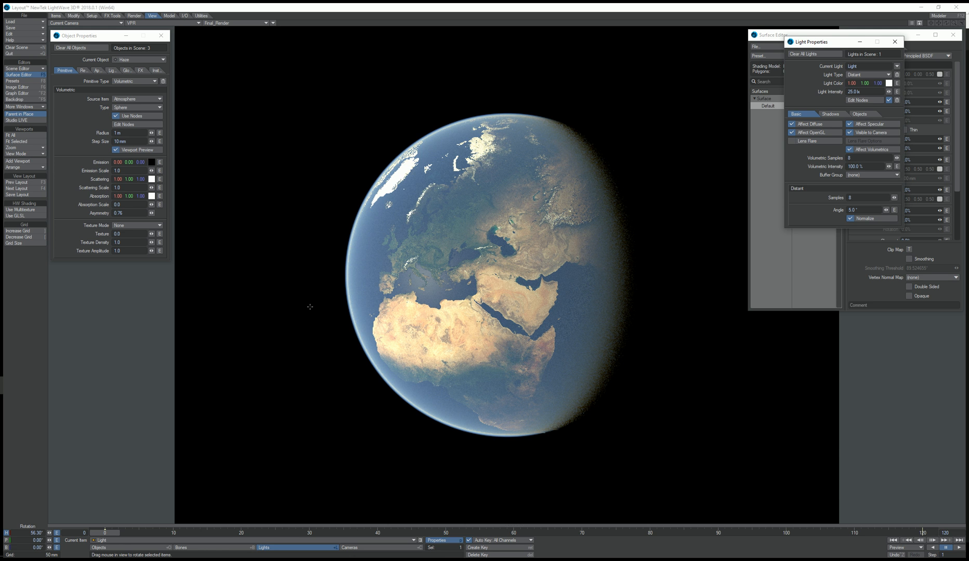
left_click_drag(310, 291, 532, 238)
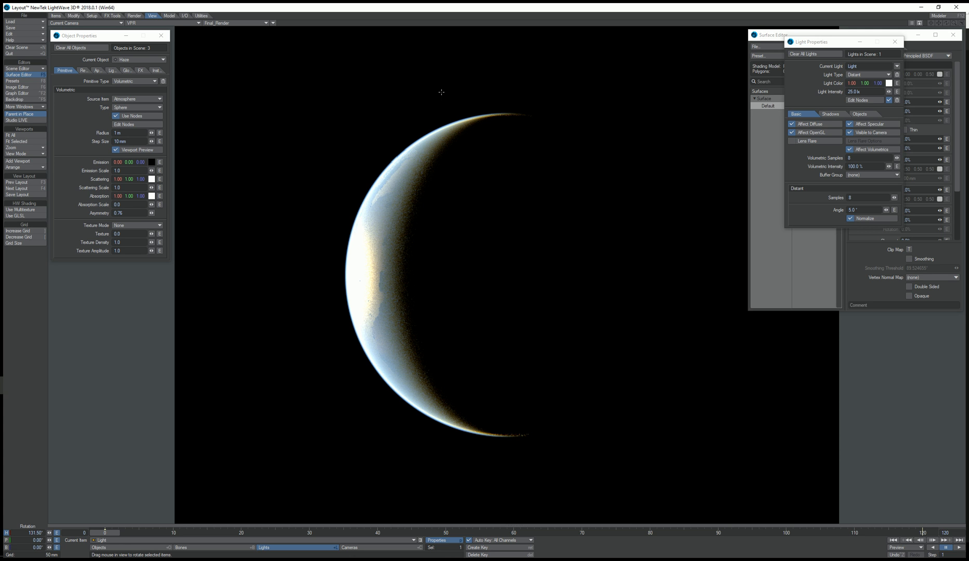
left_click_drag(441, 82, 254, 87)
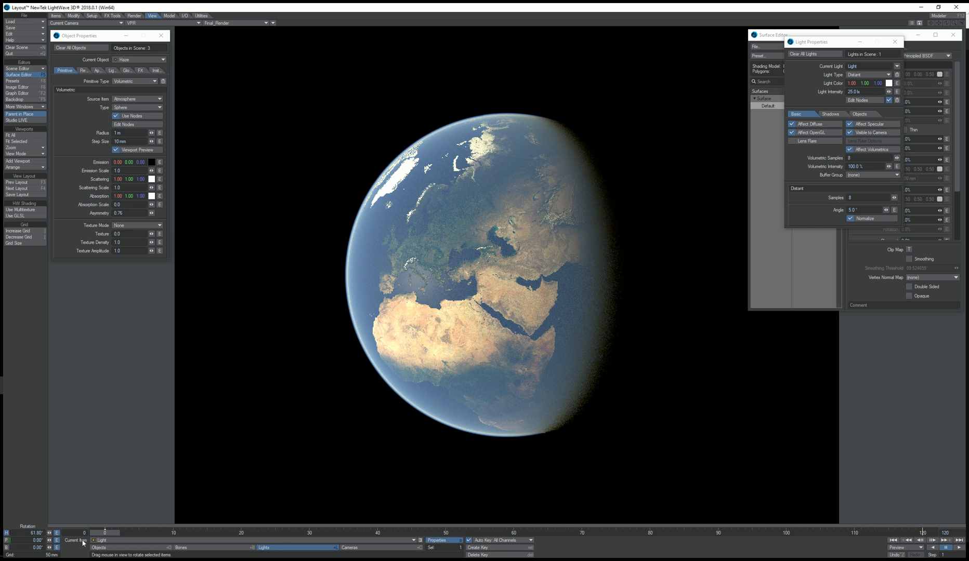
Step: Go to frame 120 and set the distant light's intensity to 50 lx
left_click_drag(115, 531, 945, 402)
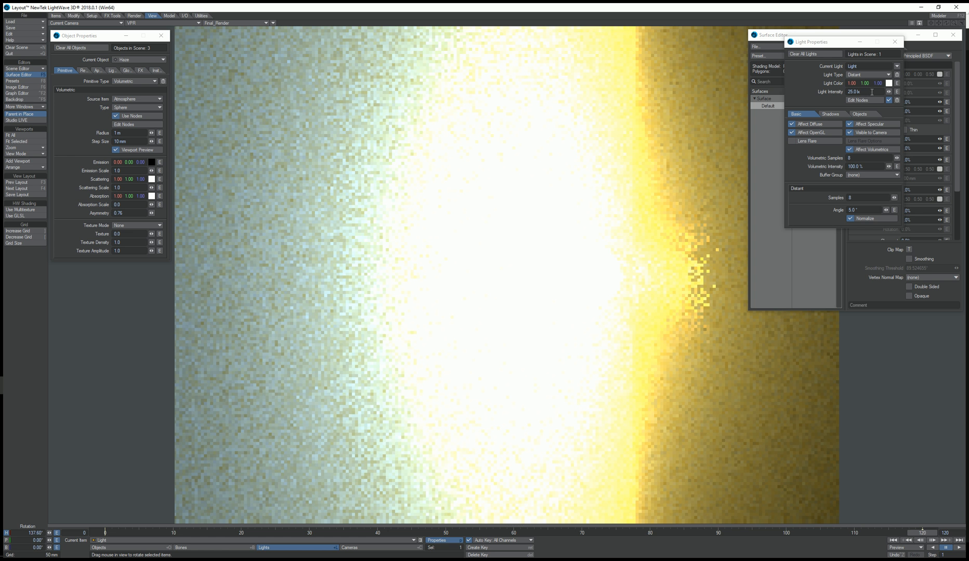
left_click(867, 92)
type("50")
key("Return")
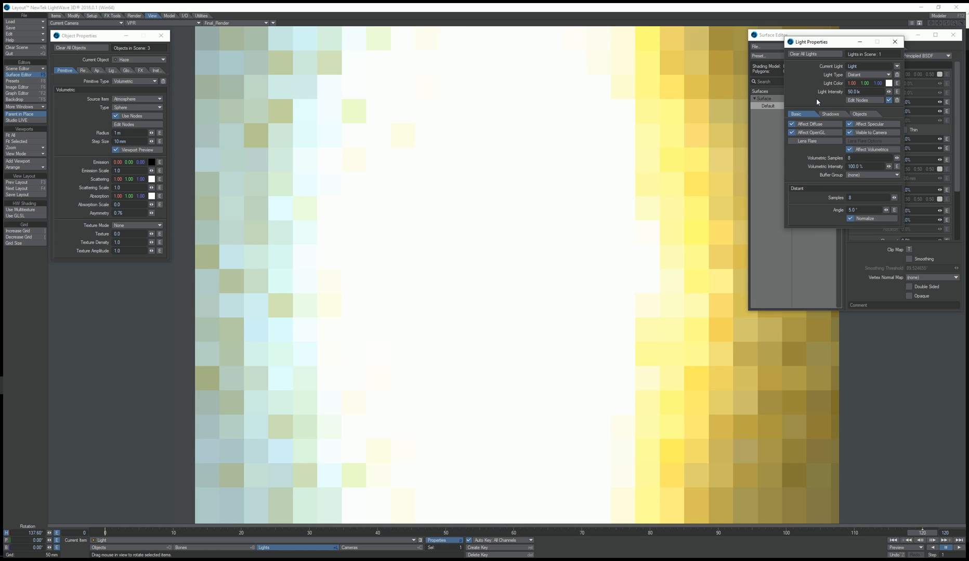
Step: Select the camera, check its properties and close them again
left_click(399, 548)
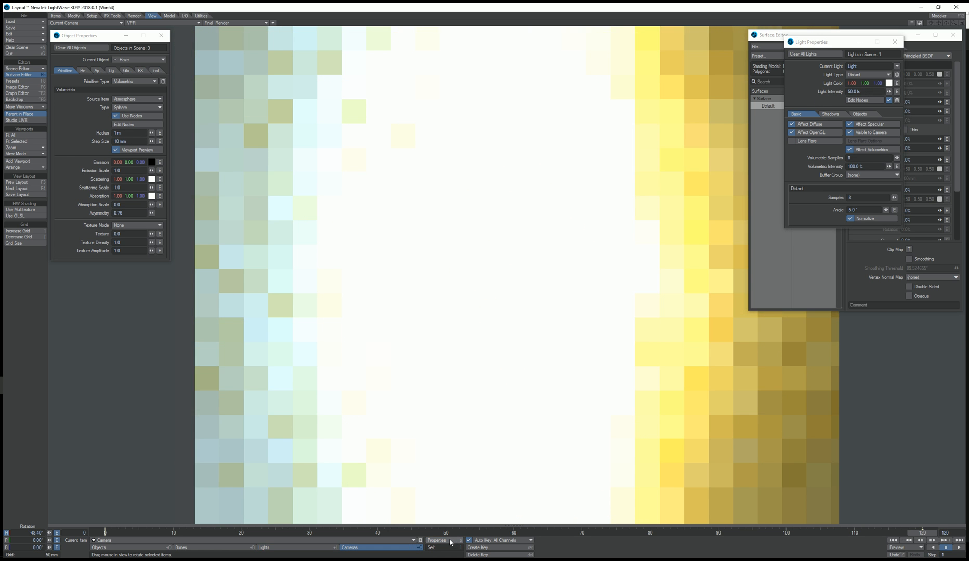
left_click(448, 541)
left_click(686, 123)
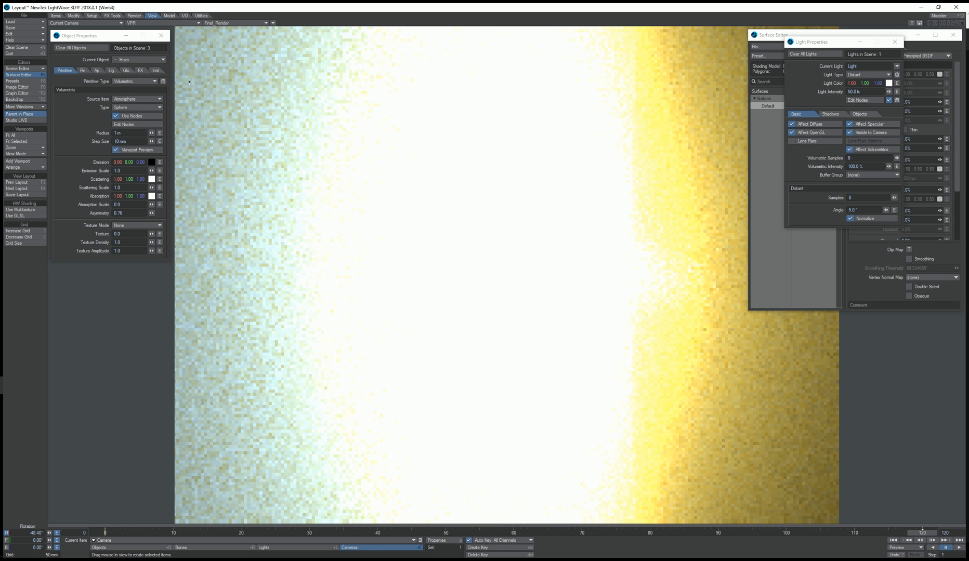
Step: Switch the viewport display to Shaded Solid and render the current frame 120
left_click(197, 23)
left_click(151, 40)
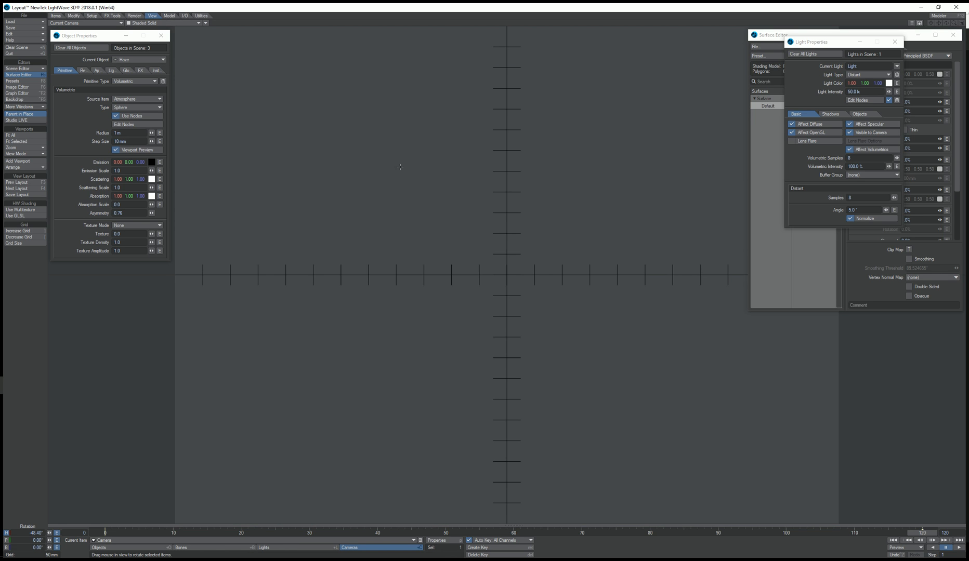
key("F9")
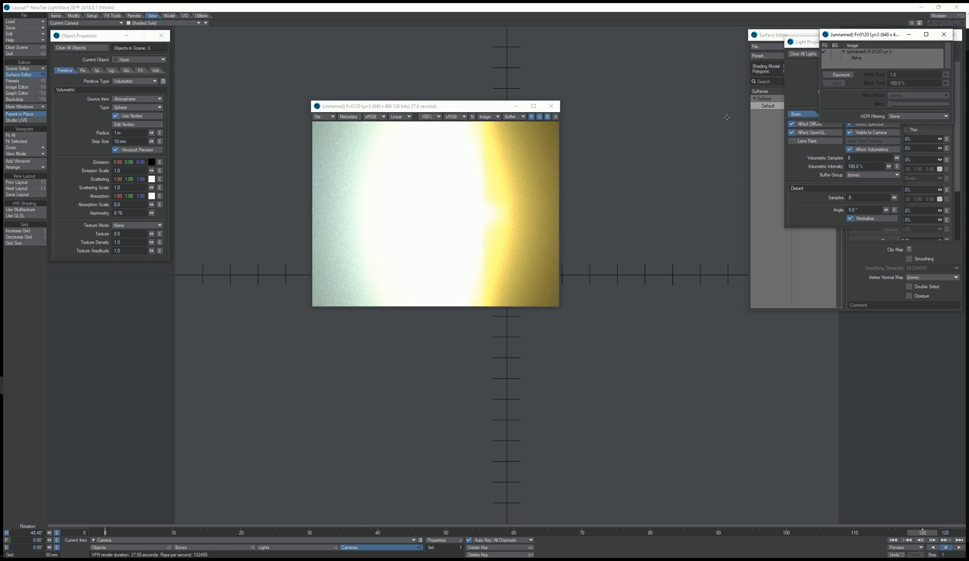
Step: Enable exposure adjustment on the rendered image and set its white point to 4.0
left_click_drag(863, 34, 628, 128)
left_click(592, 168)
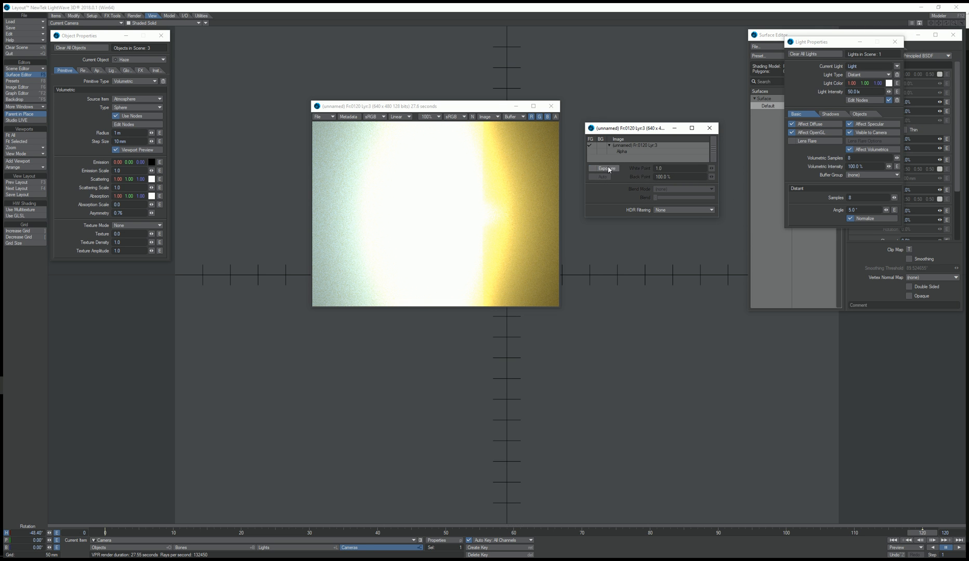
left_click(677, 169)
type("4")
key("Return")
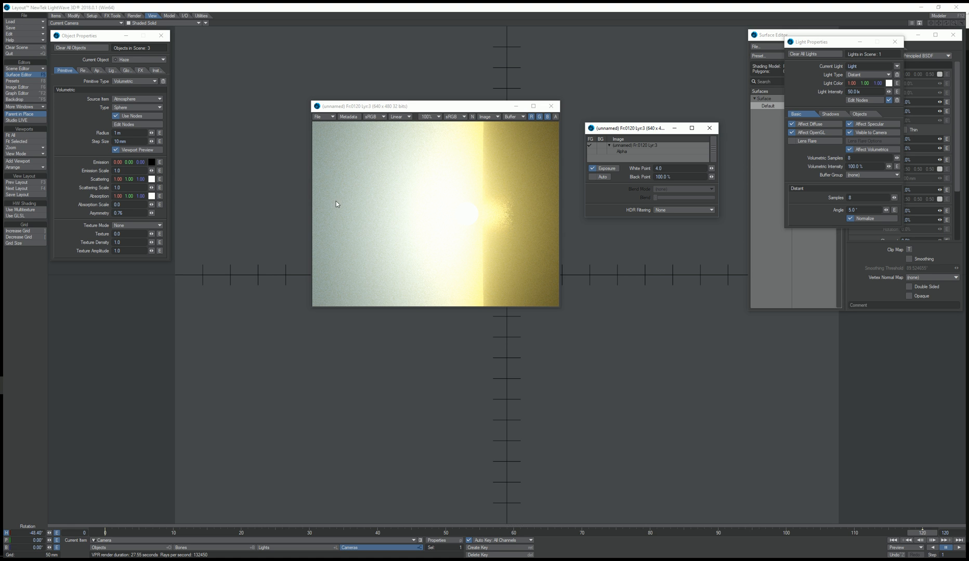
Step: Open the Atmosphere object's node network and examine the B inputs of its two Multiply nodes
left_click(138, 60)
left_click(132, 51)
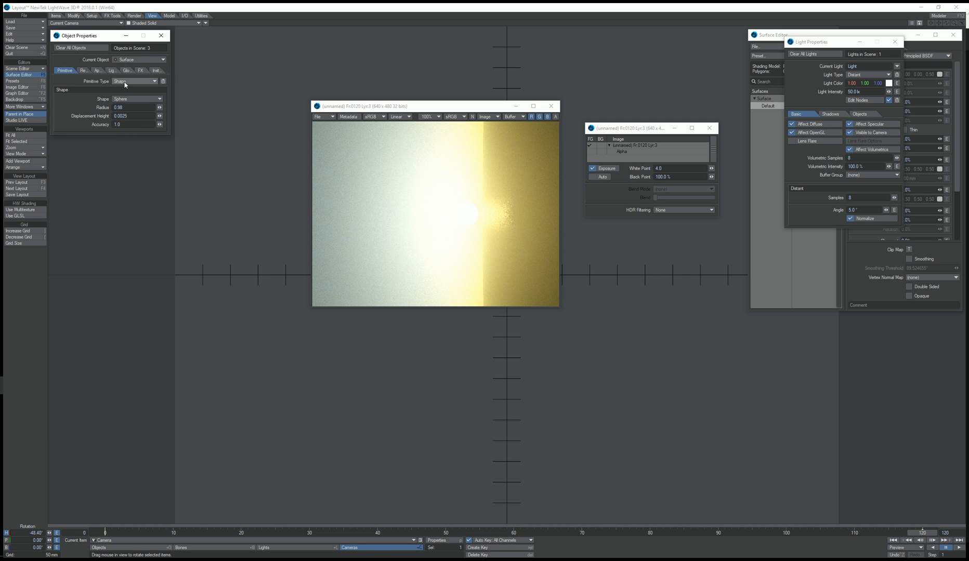
left_click(137, 59)
left_click(137, 64)
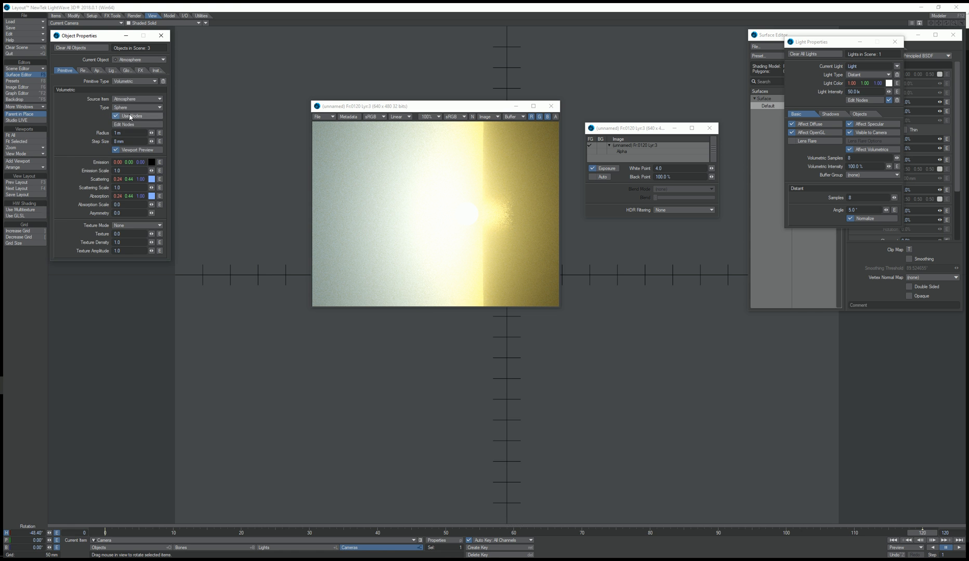
left_click(137, 125)
double_click(340, 407)
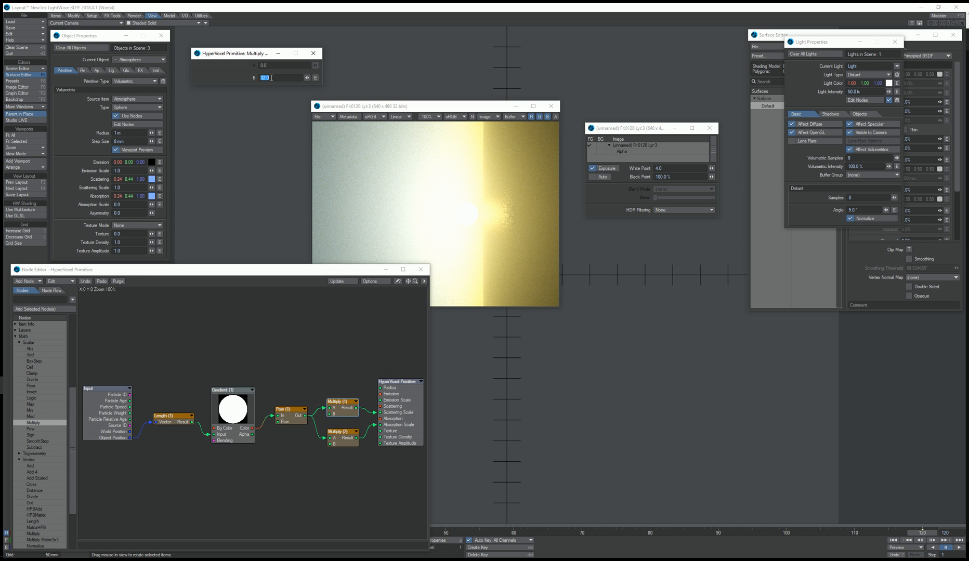
left_click(342, 444)
left_click(343, 402)
left_click(313, 54)
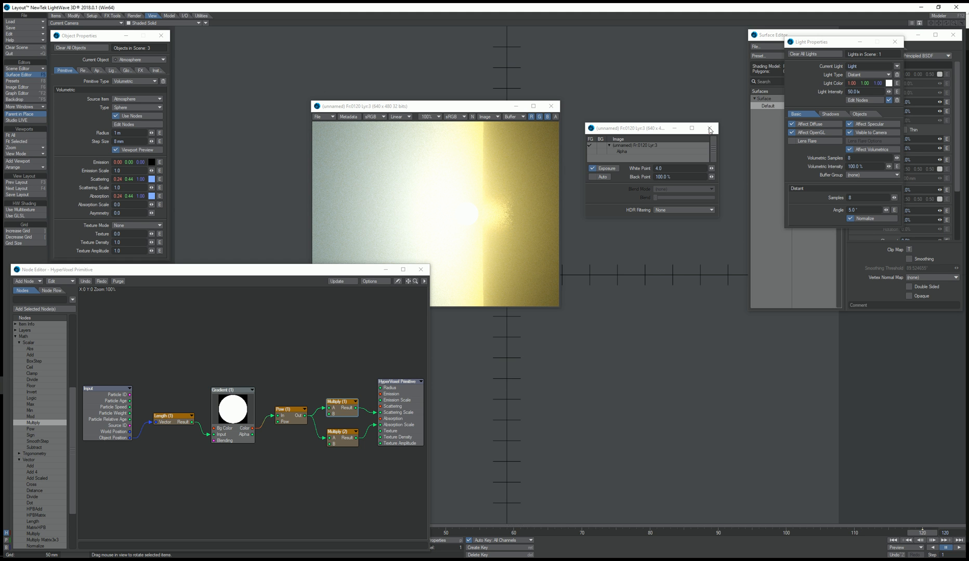
Step: Close the exposure controls of the rendered image
left_click(709, 128)
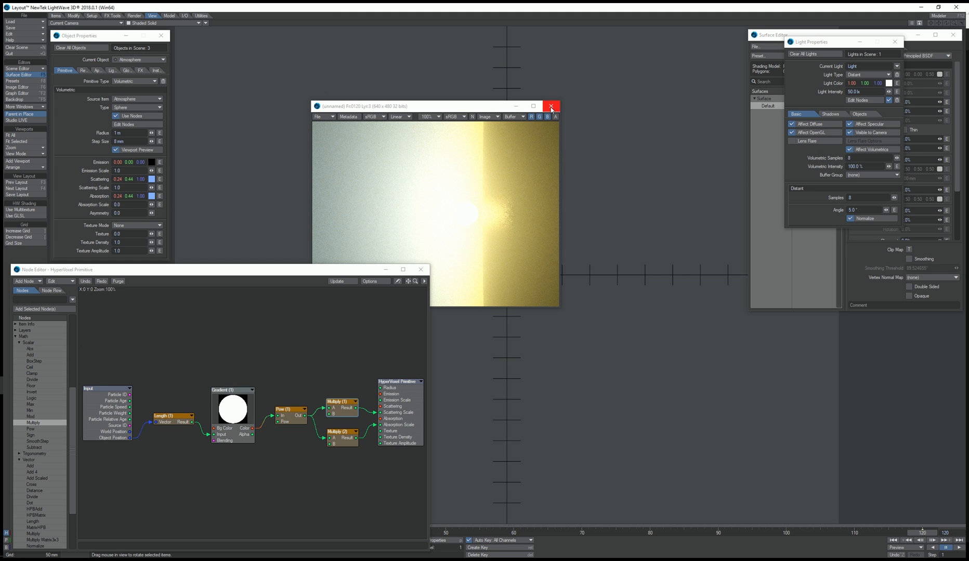